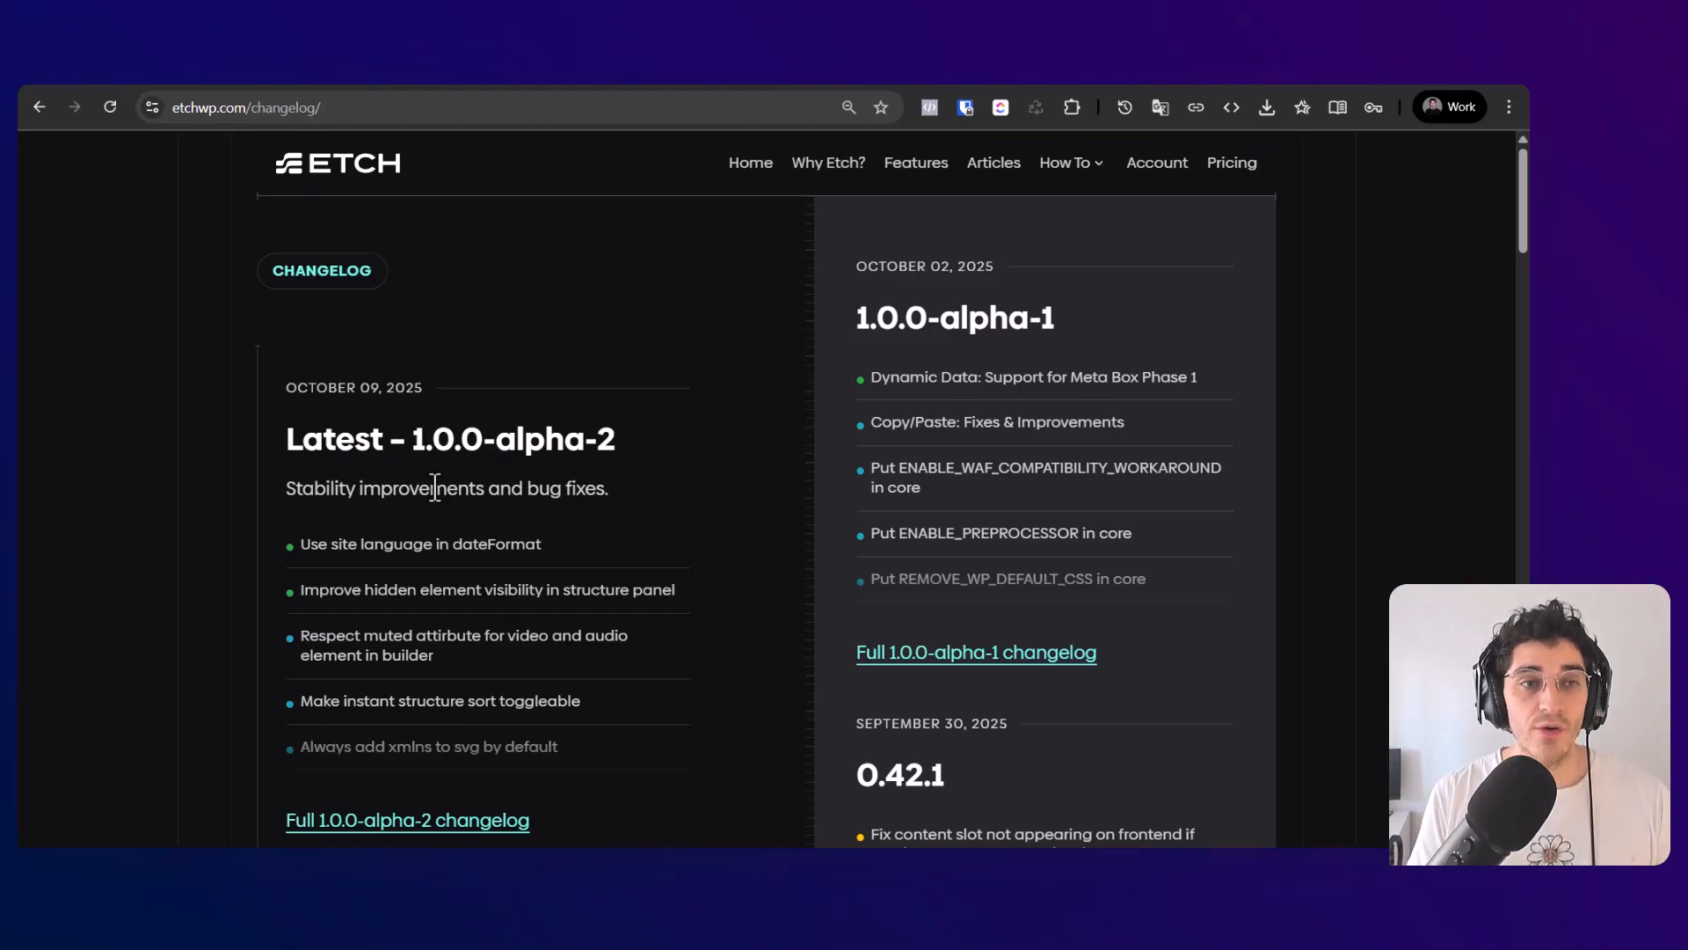
Step: Open the Etch builder for the empty Etch for Beginners page in a new browser tab
key("ctrl+t")
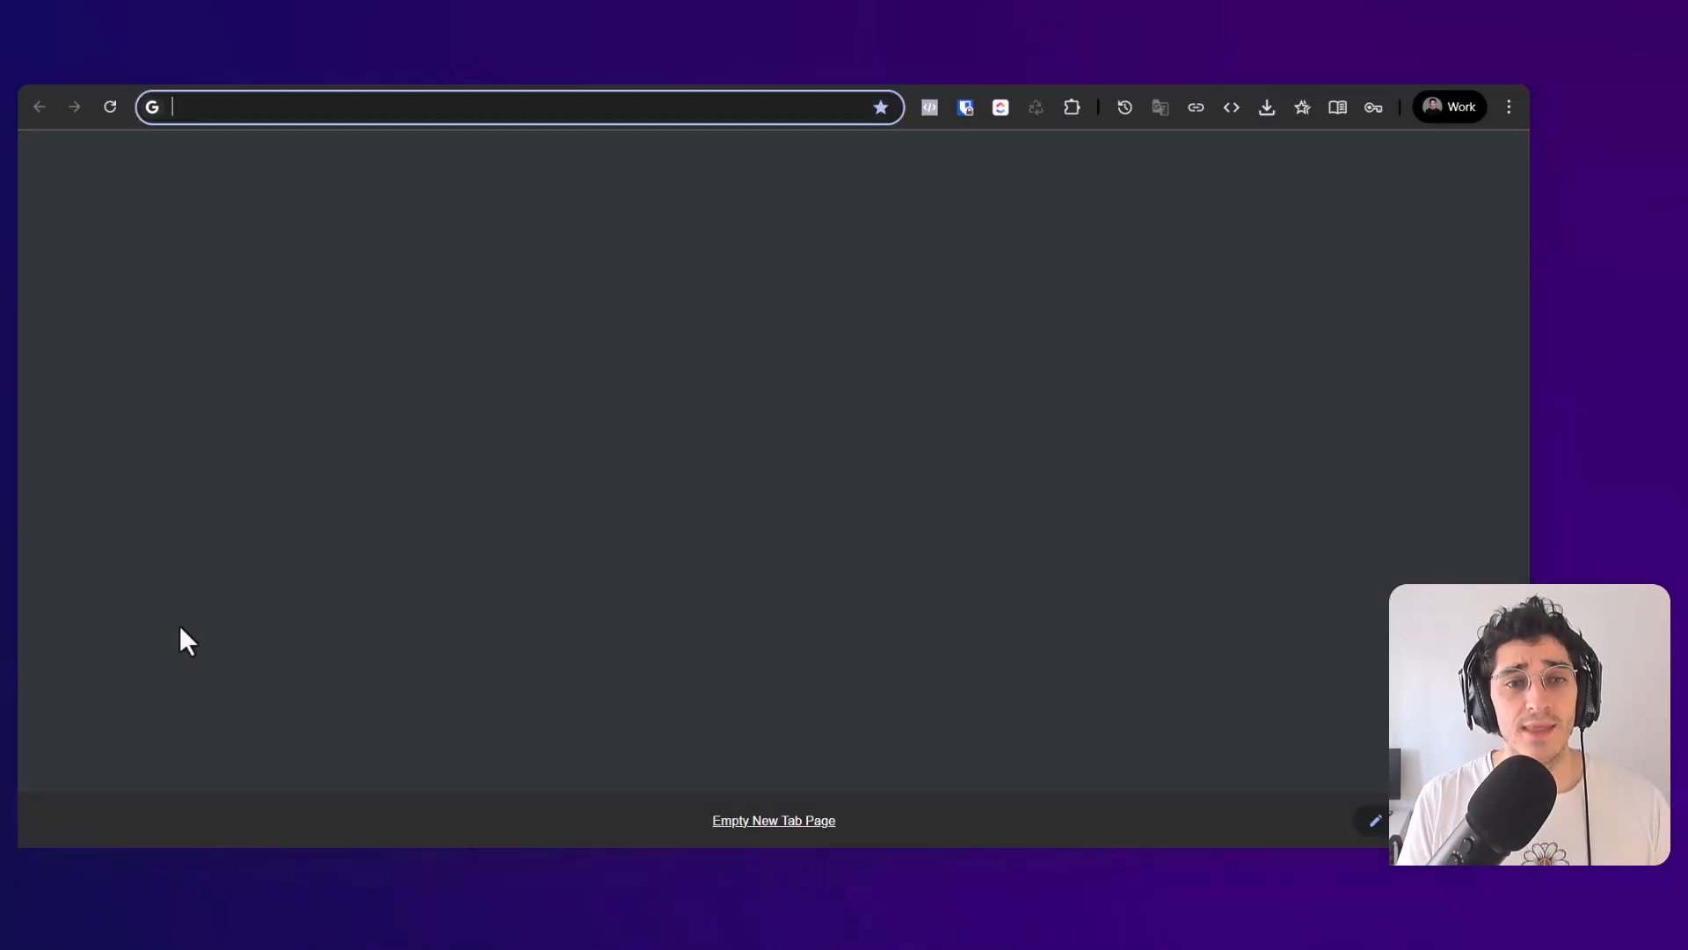
type("ouw")
key("Return")
key("ctrl+l")
type("o")
key("Return")
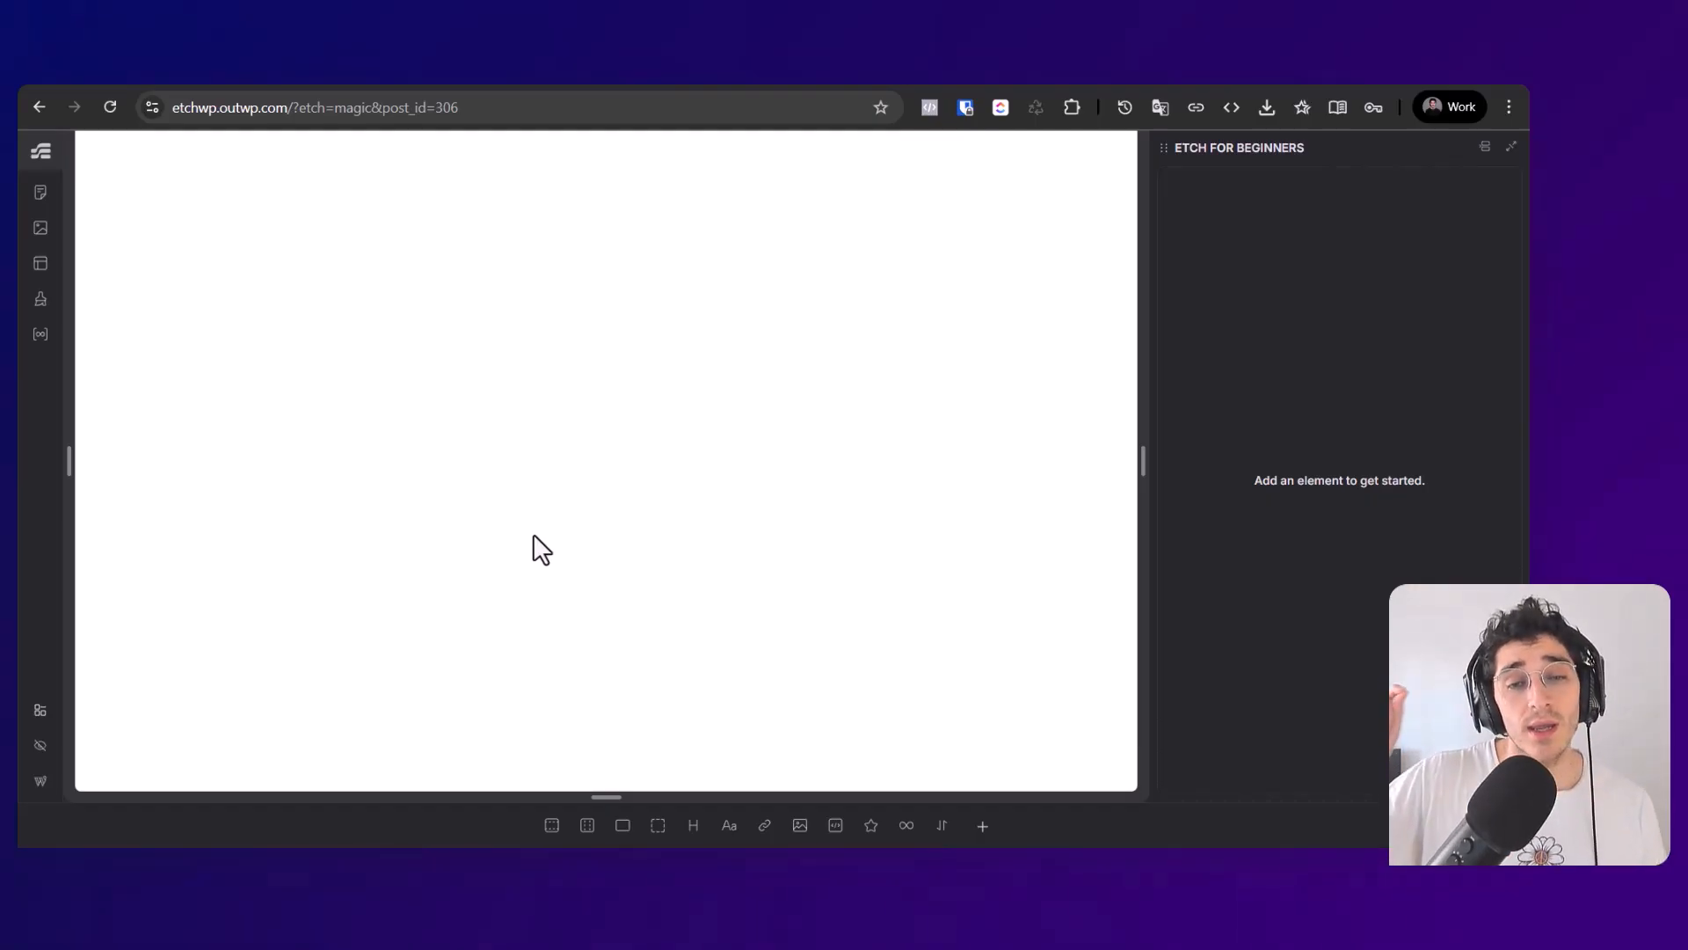
Step: Switch to the ClickUp task and read the notes on beginners using EtchWP, closing the in-page text search along the way
key("ctrl+Tab")
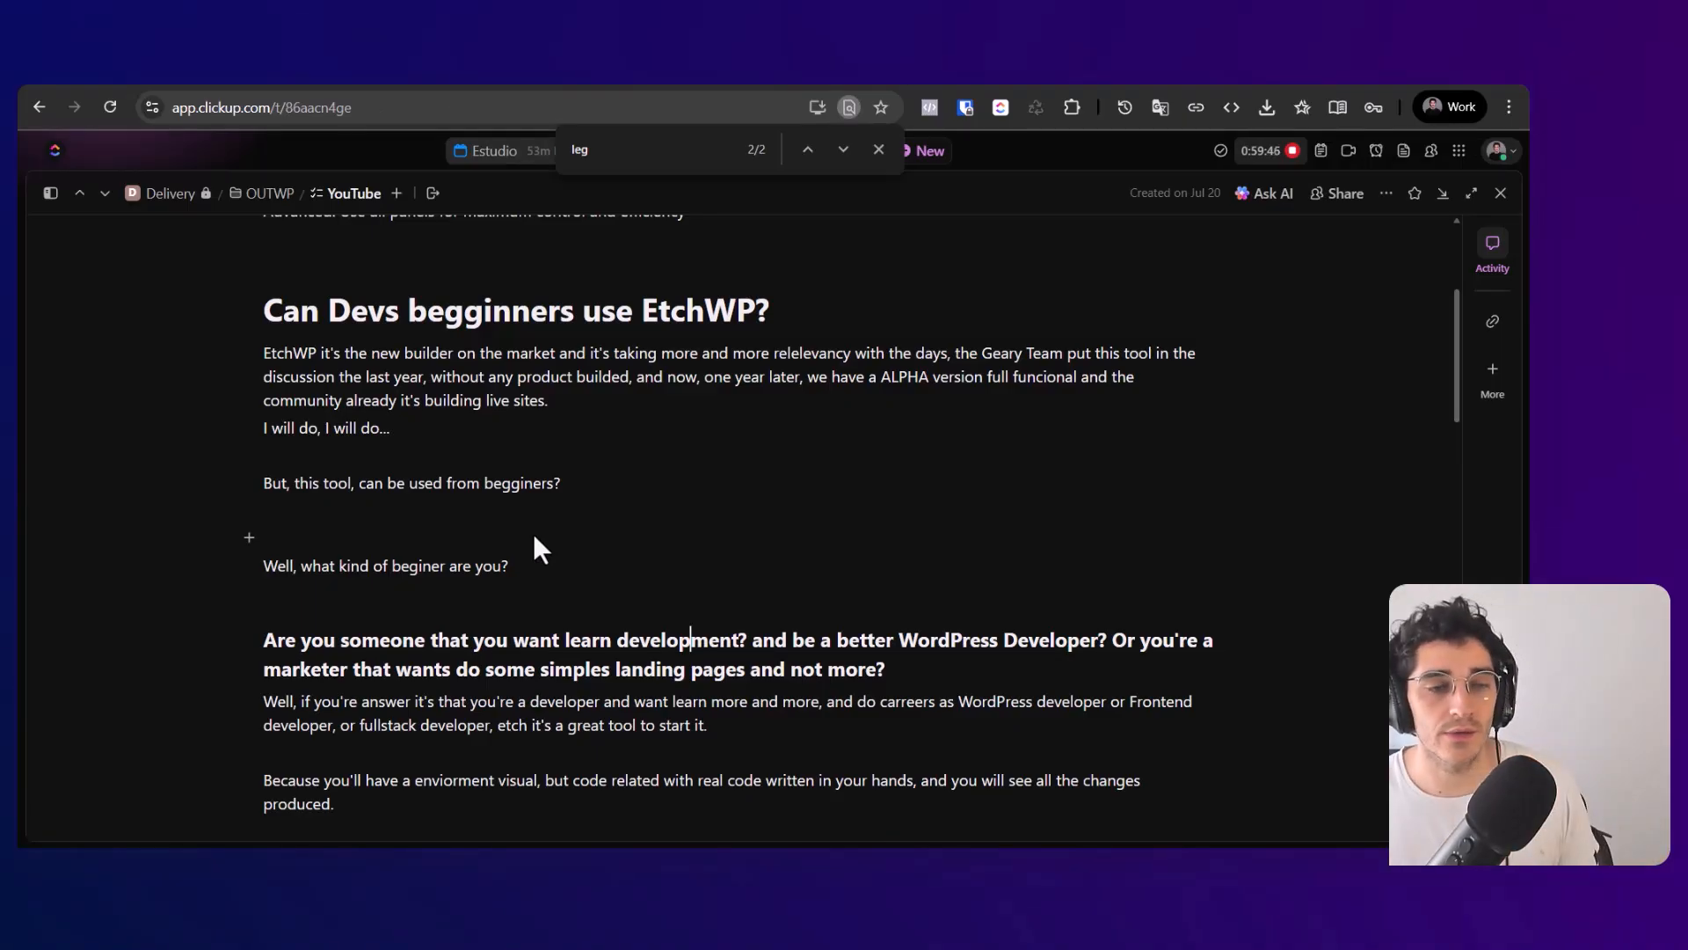
scroll(346, 479, "down", 1)
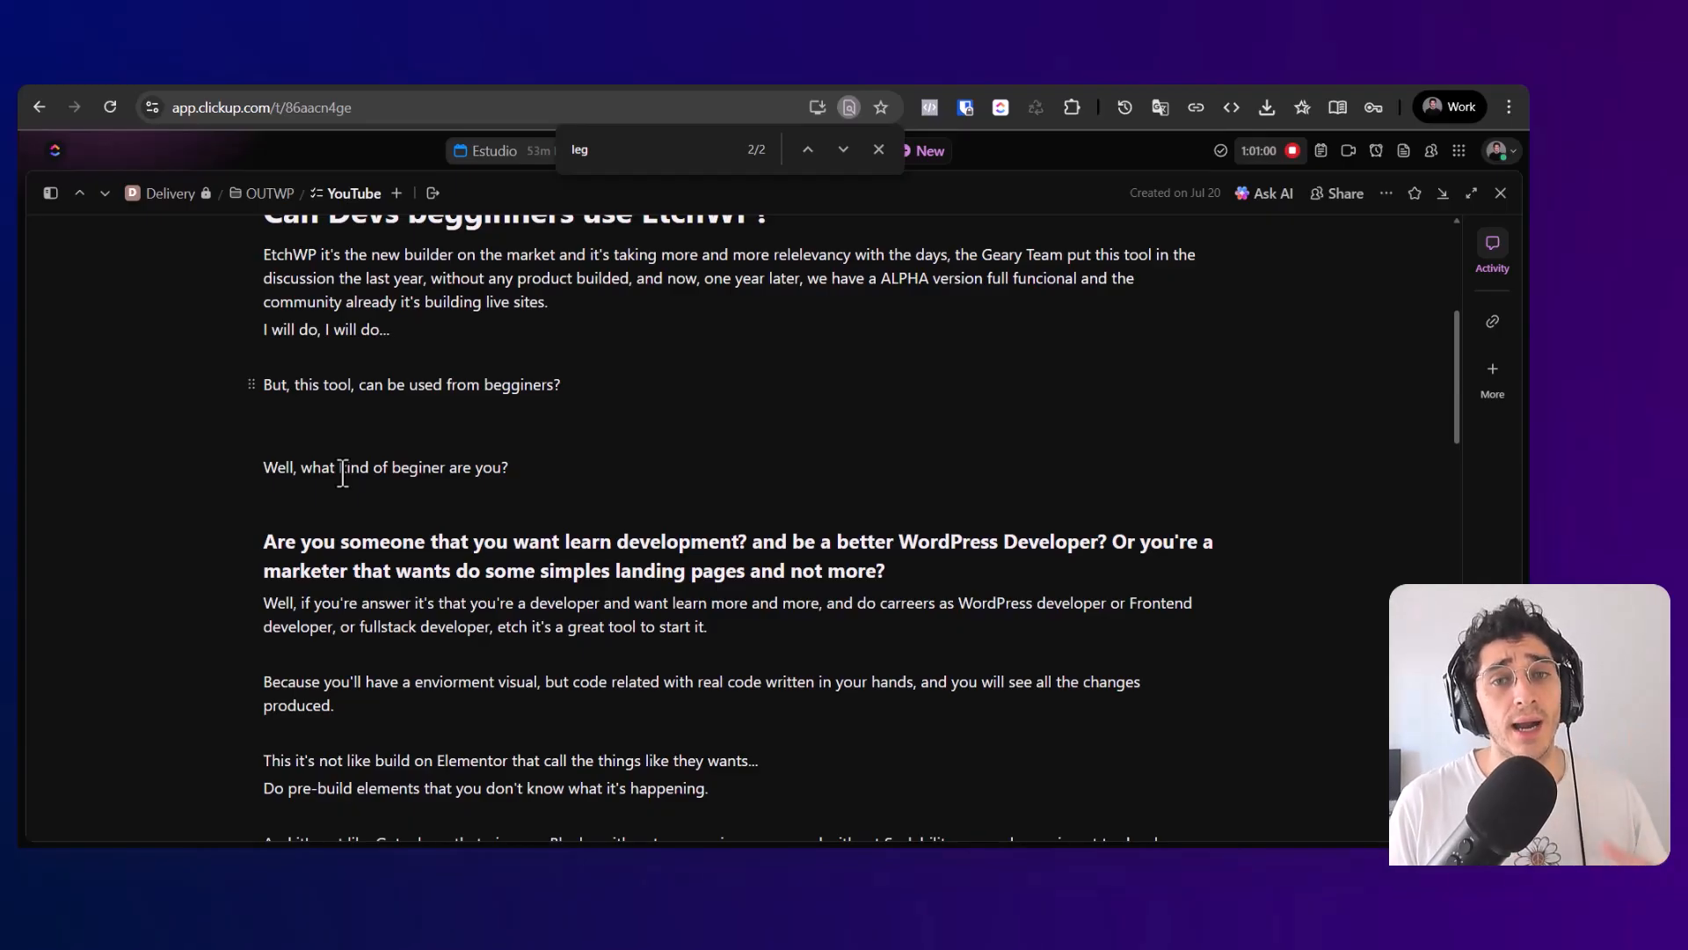
scroll(229, 588, "down", 1)
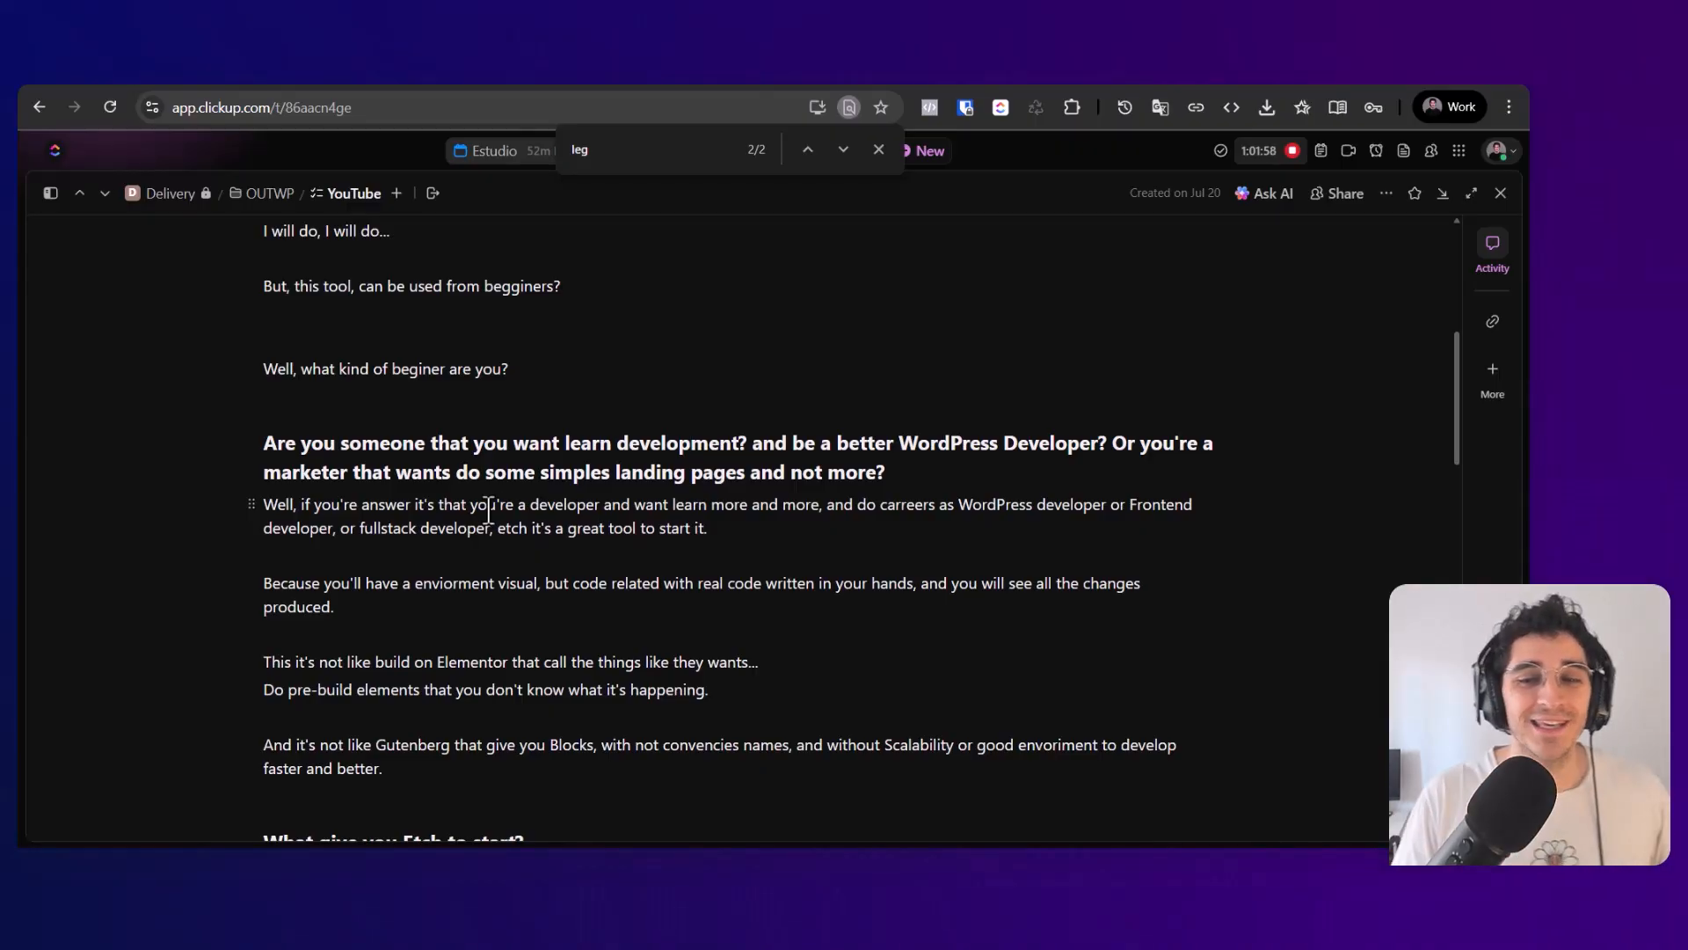
scroll(754, 648, "down", 1)
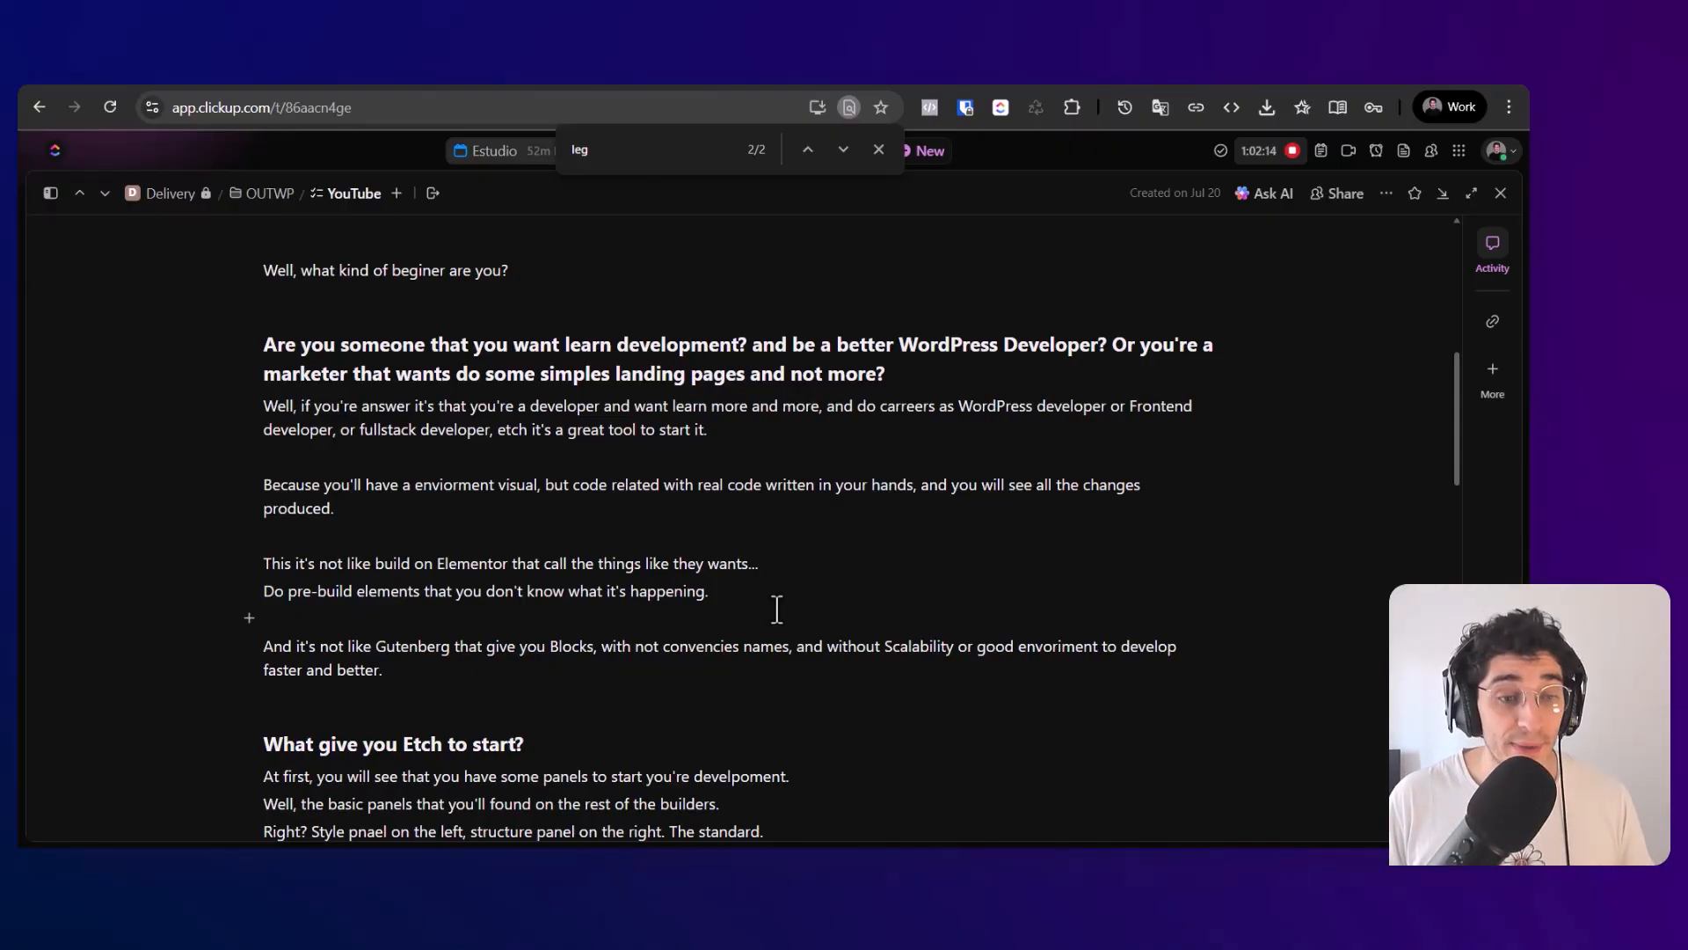
scroll(362, 651, "down", 1)
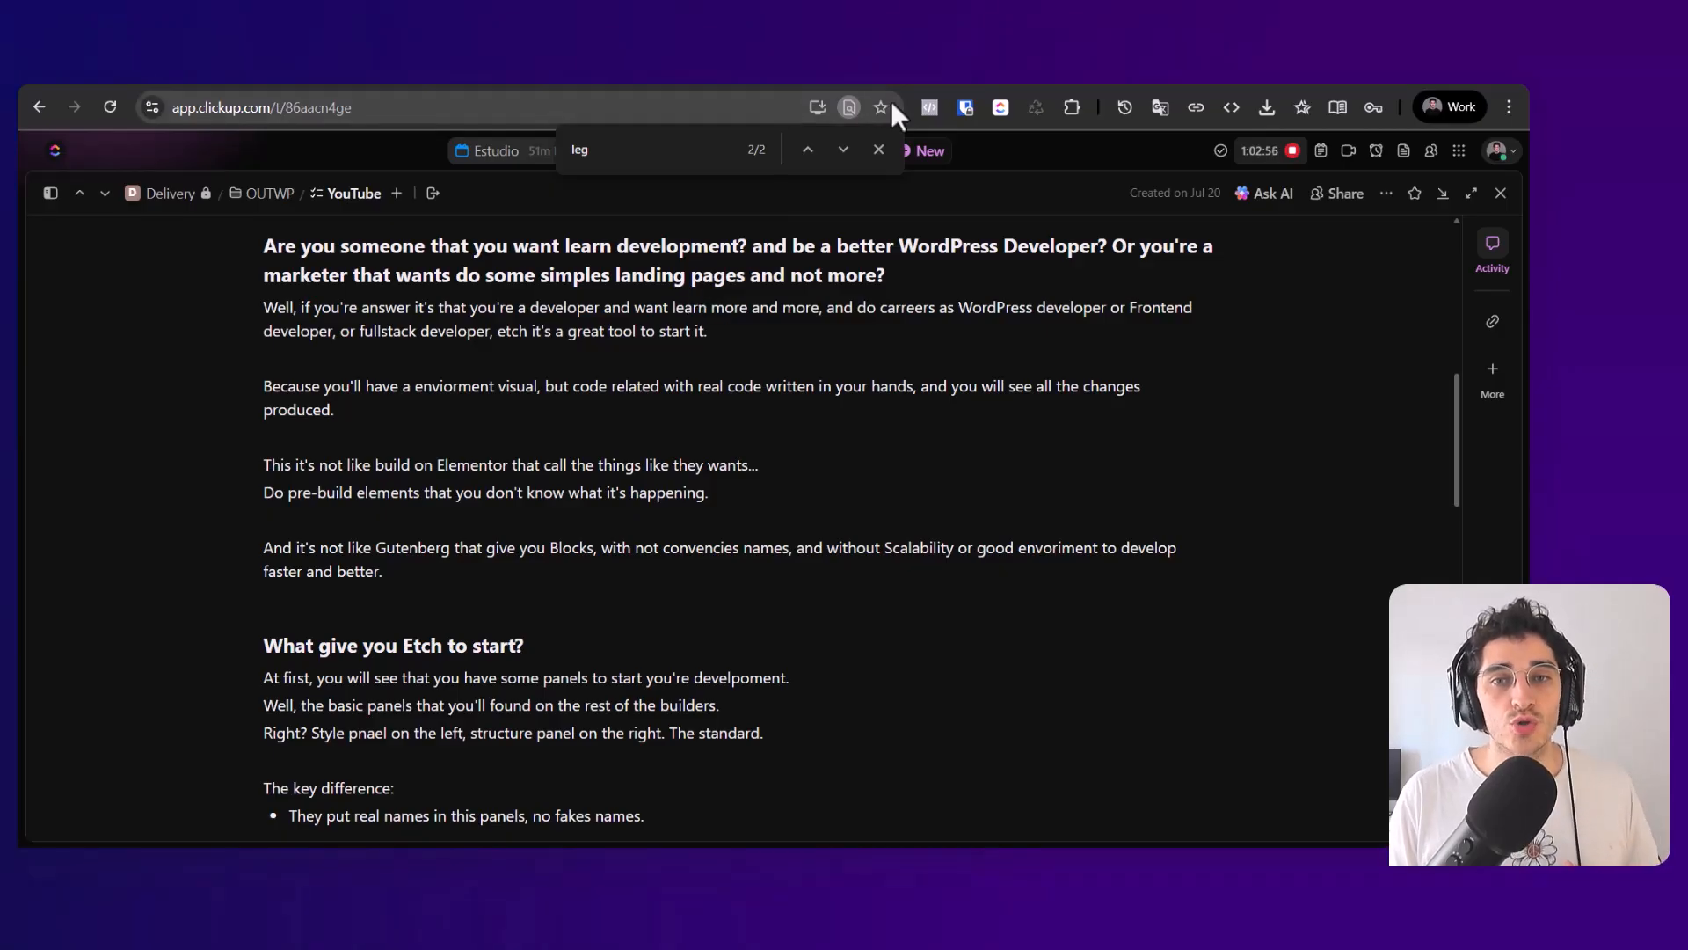
left_click(878, 149)
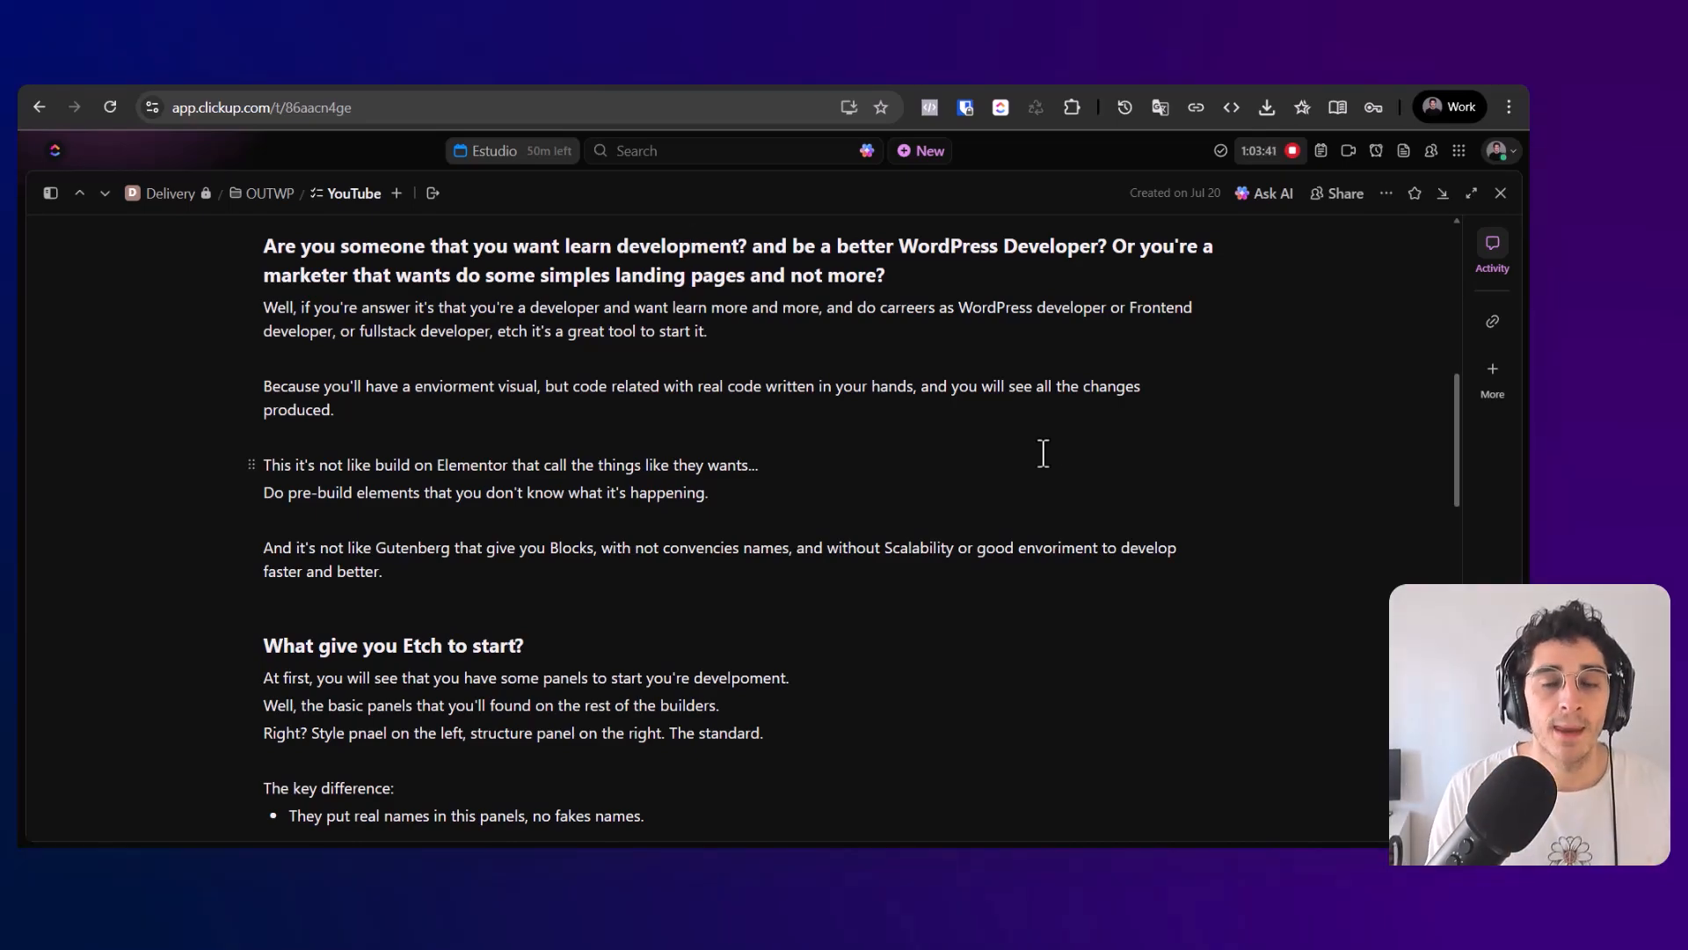
scroll(941, 707, "down", 1)
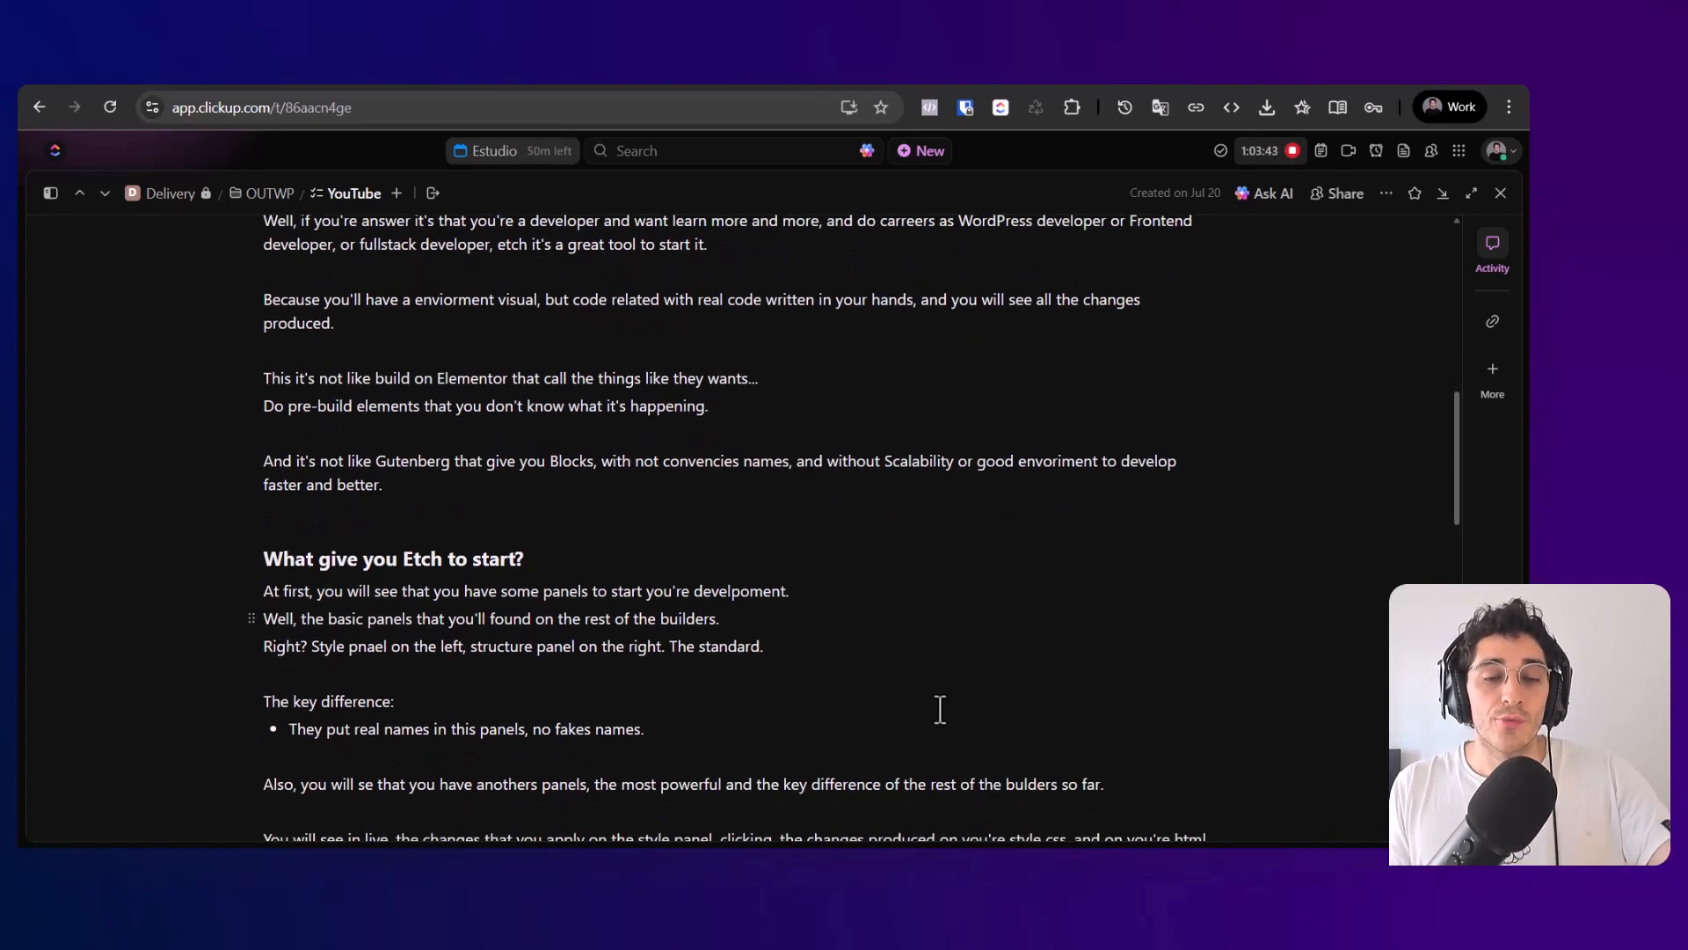
scroll(942, 669, "down", 2)
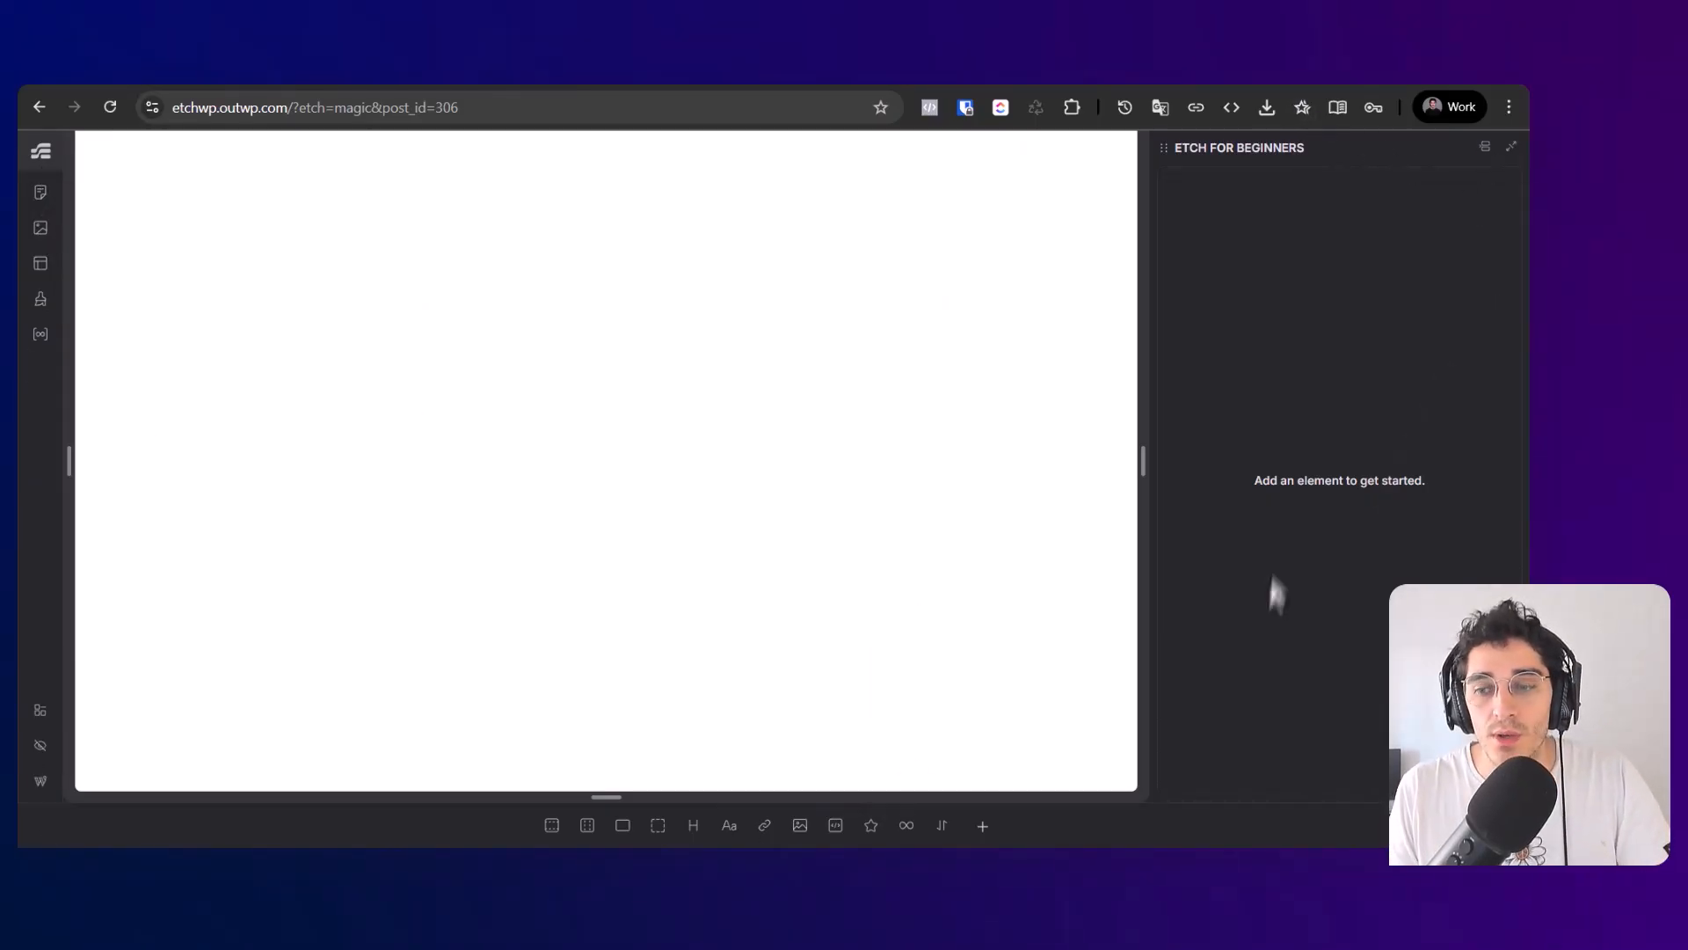
Step: View the Etch for Beginners page in the WordPress editor and return to editing it with Etch
left_click(41, 154)
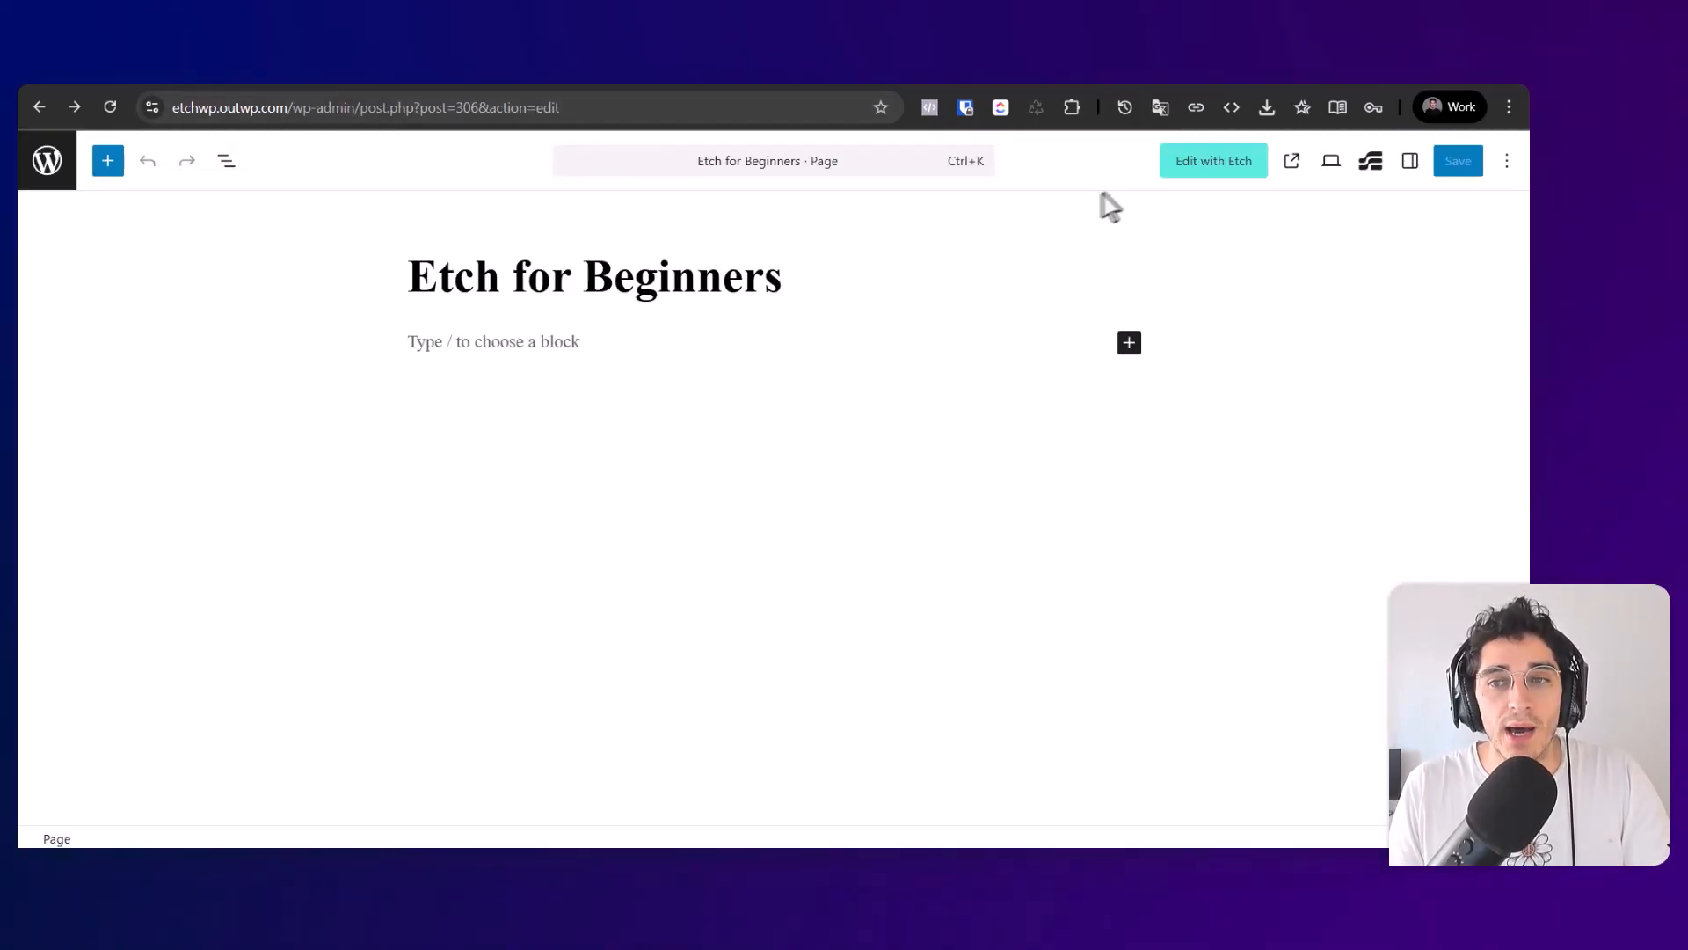
left_click(1196, 180)
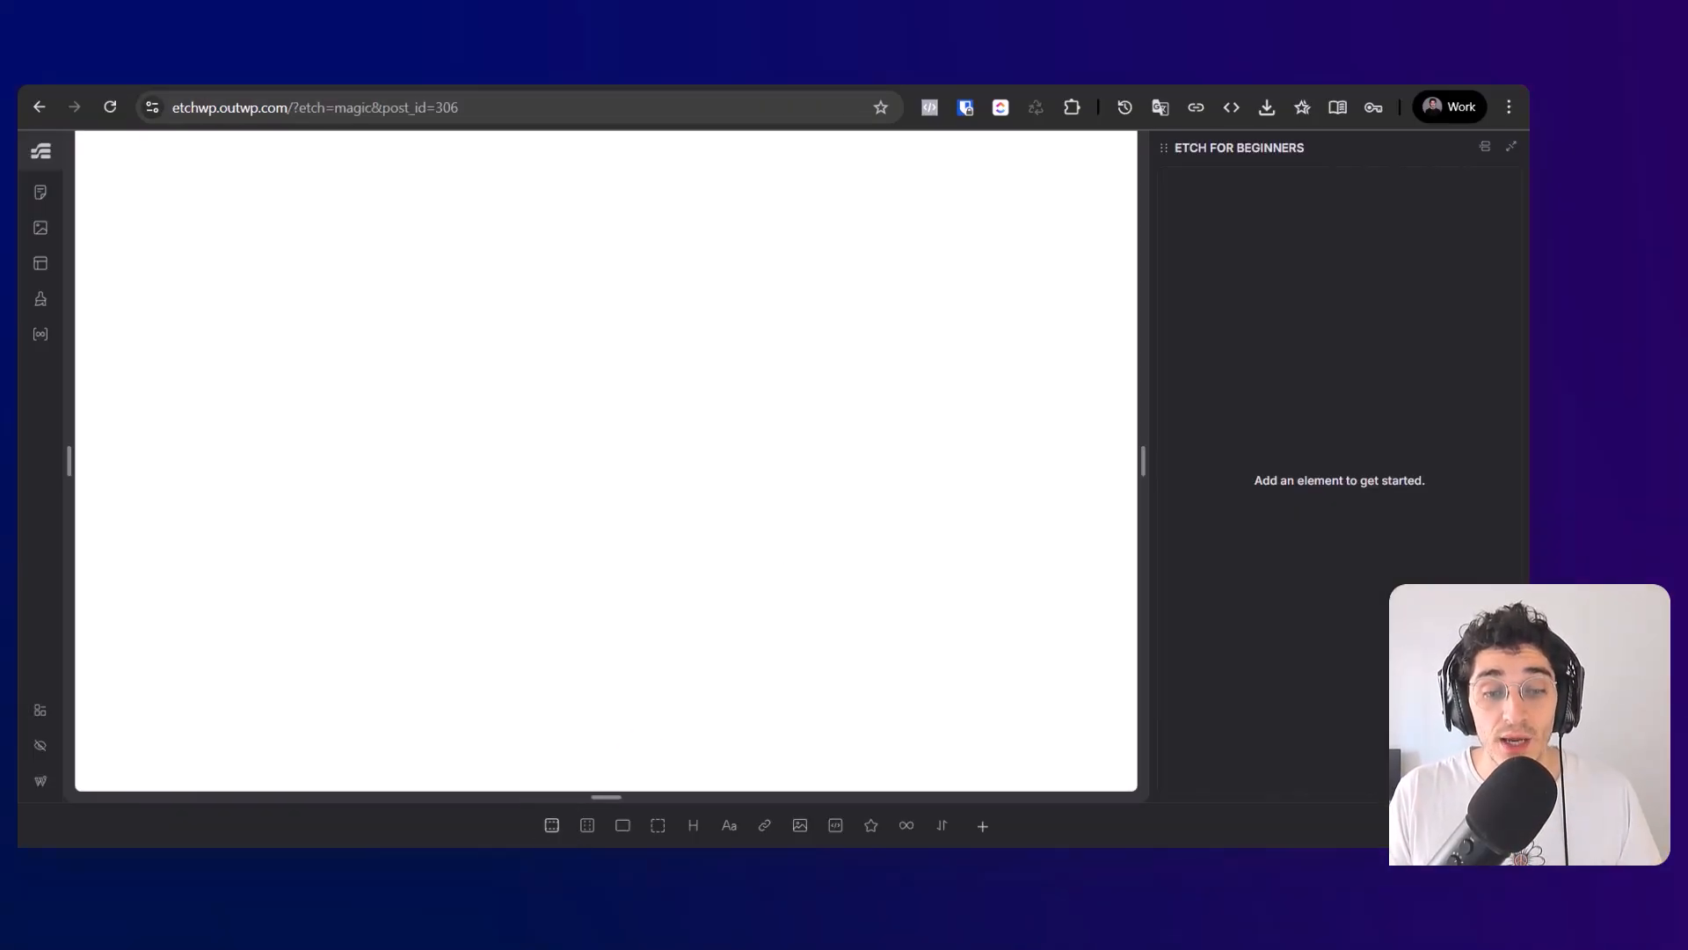
Step: Add a section with a container to the empty page and assign the class .hero to the section
left_click(560, 826)
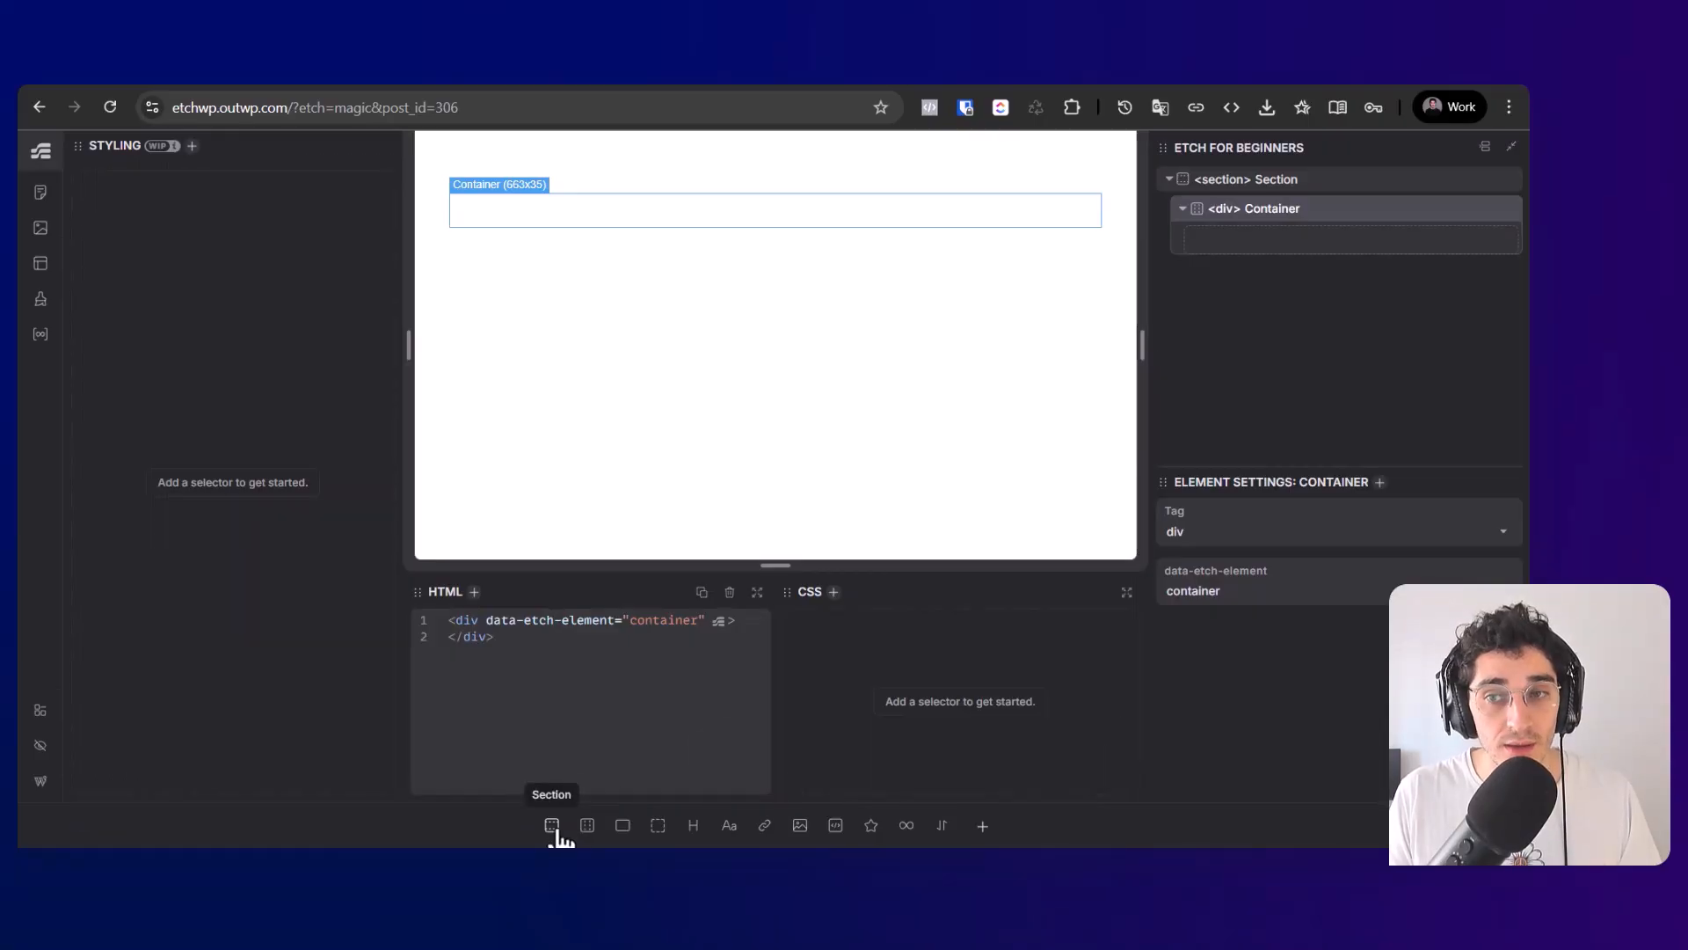
left_click(1319, 185)
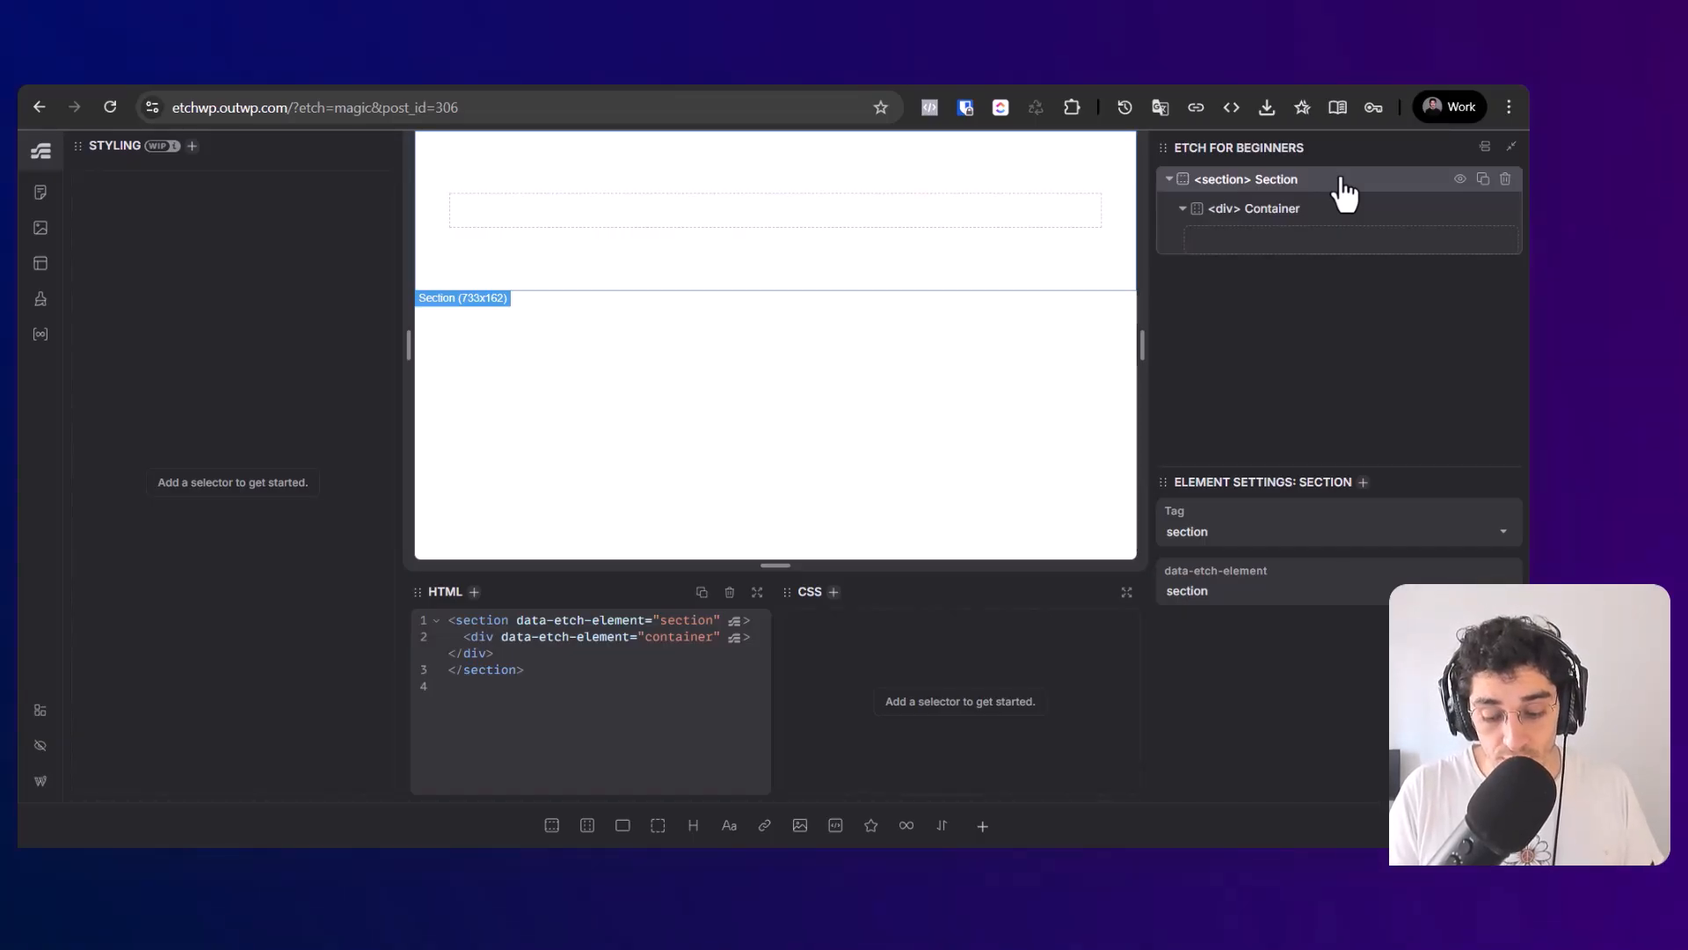
key("ctrl+Return")
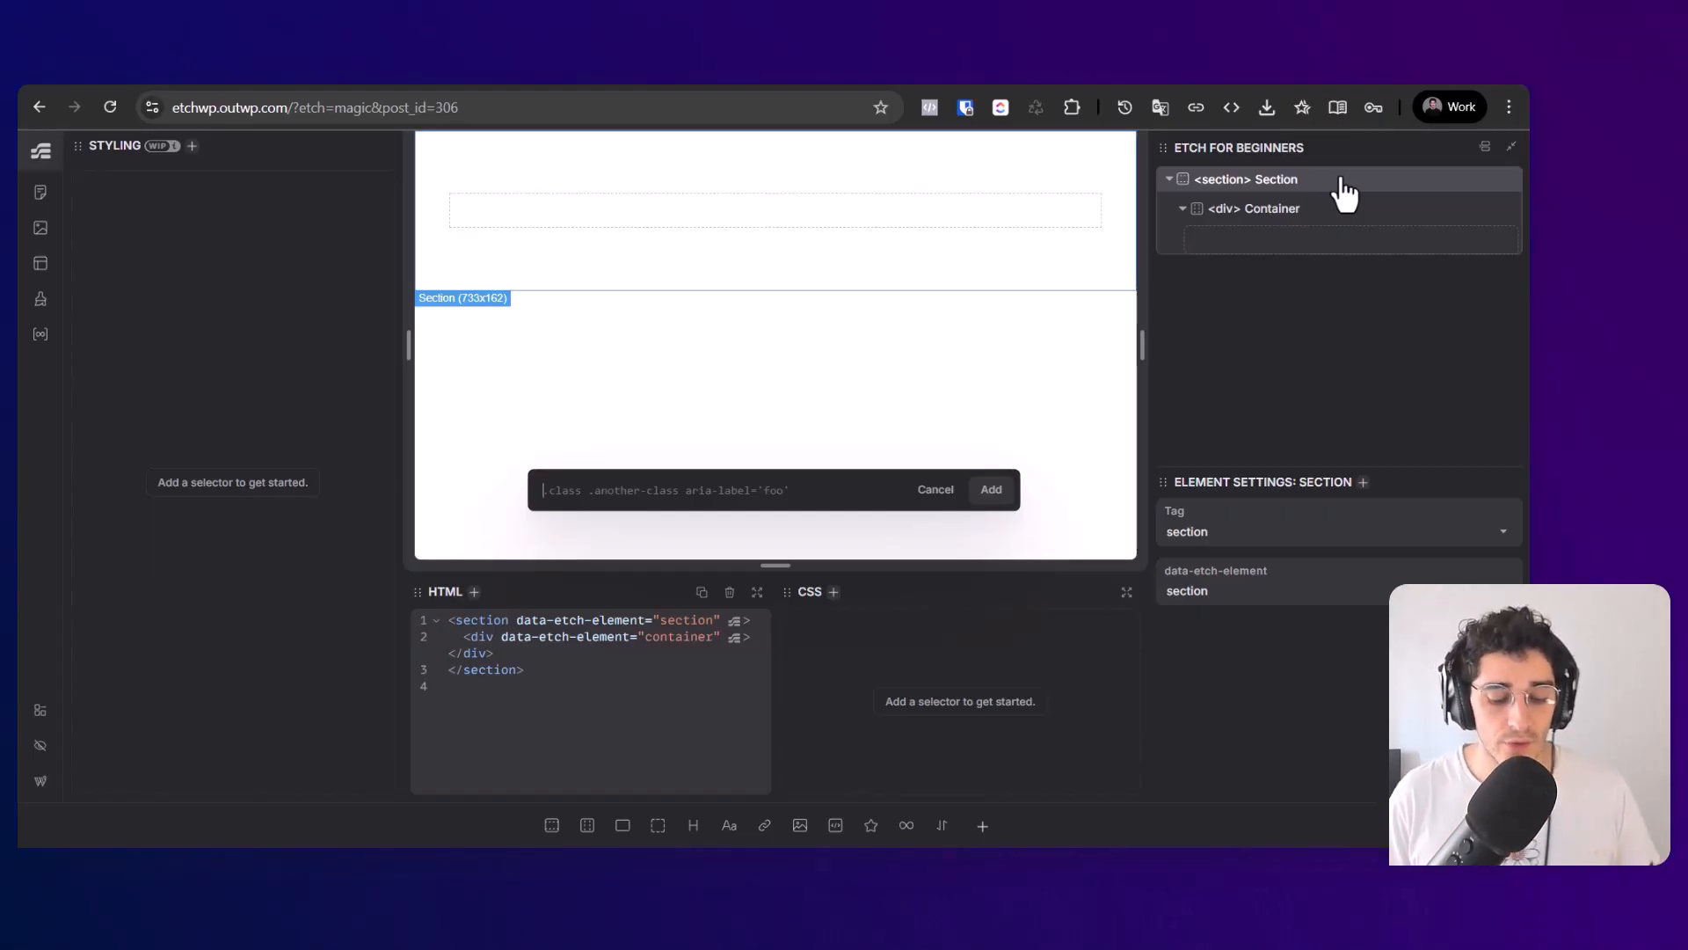
type(".hero")
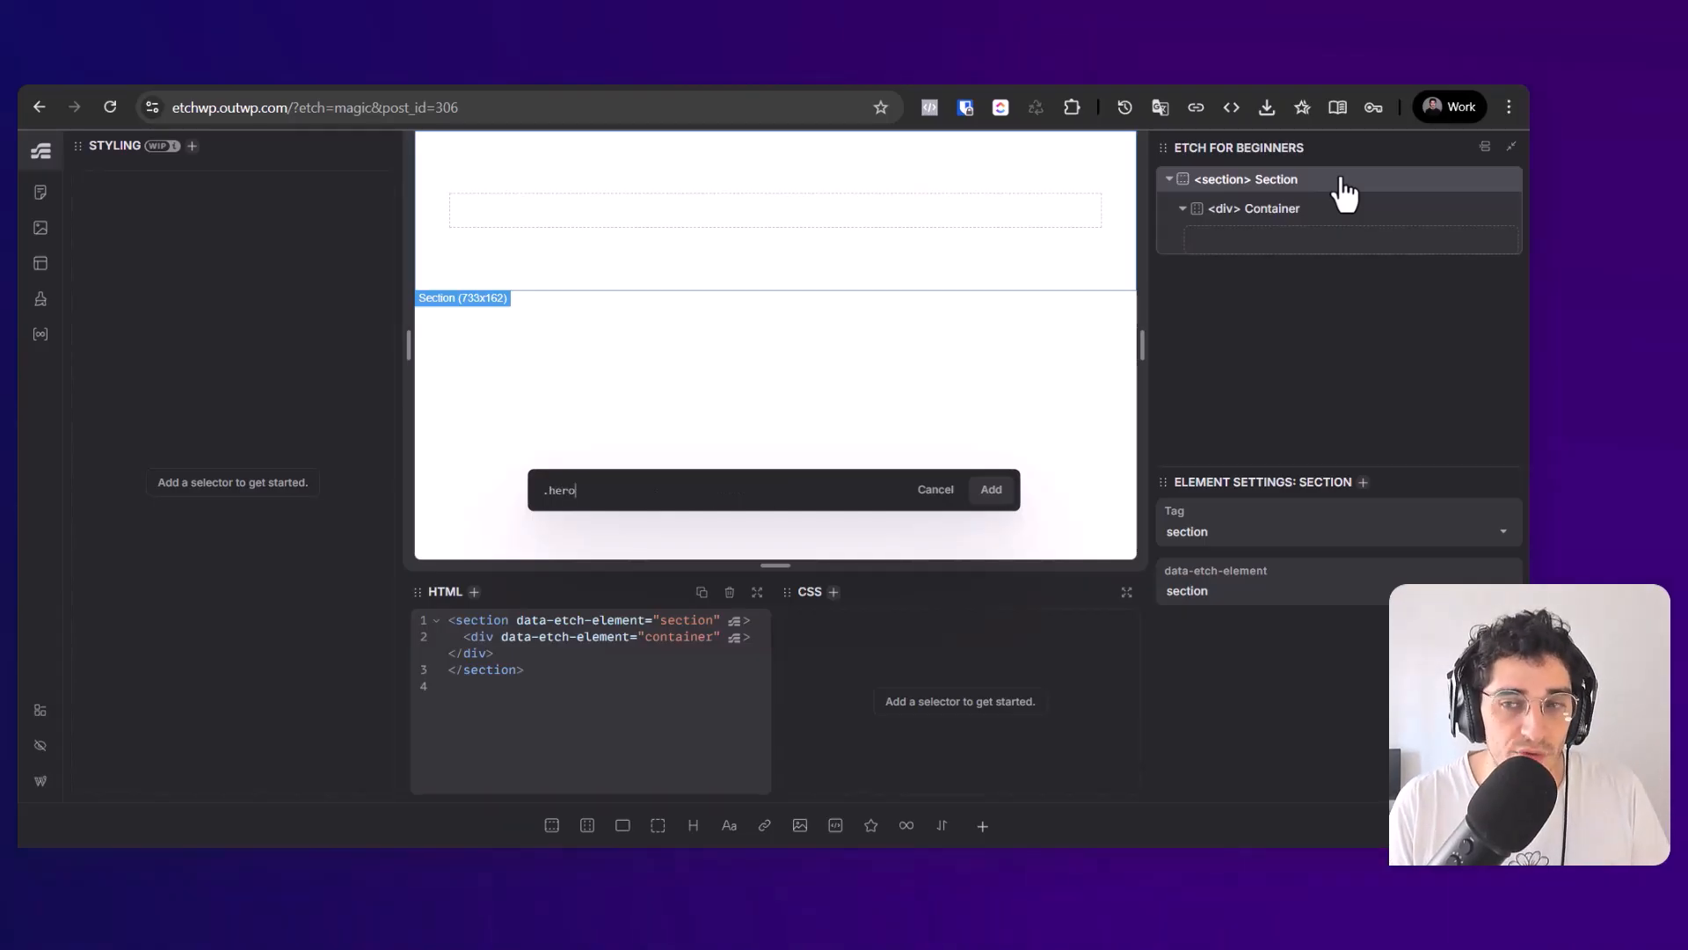
key("Return")
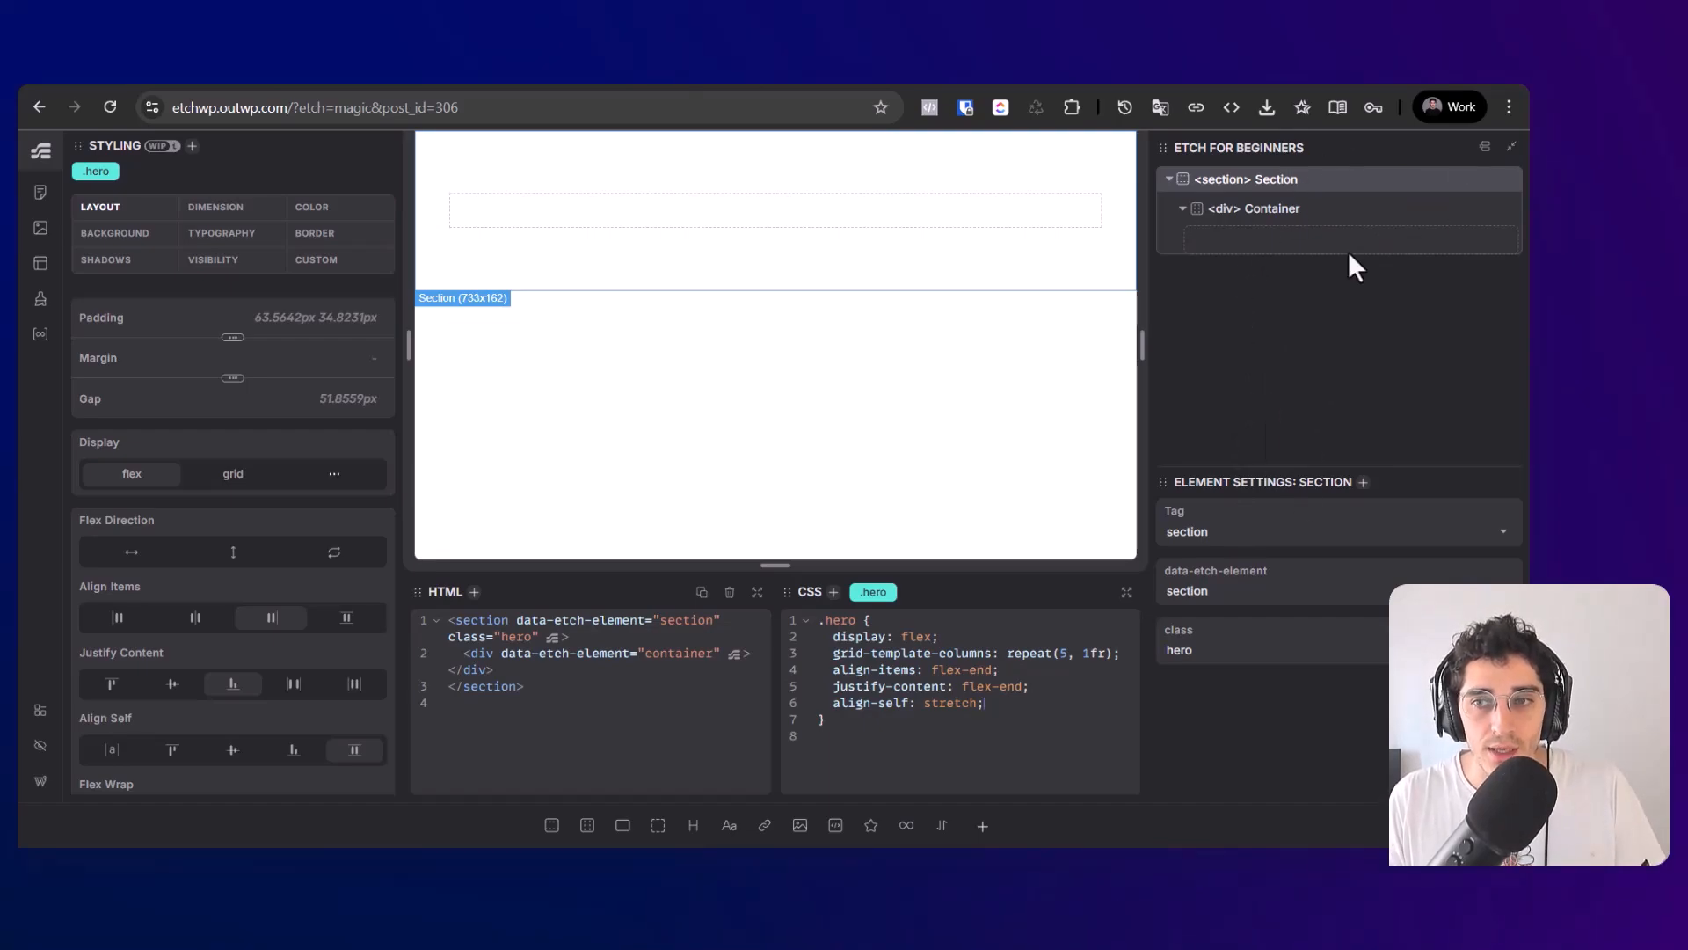
Step: Delete the section carrying the hero class from the page structure
key("ctrl+a")
key("BackSpace")
left_click(1506, 179)
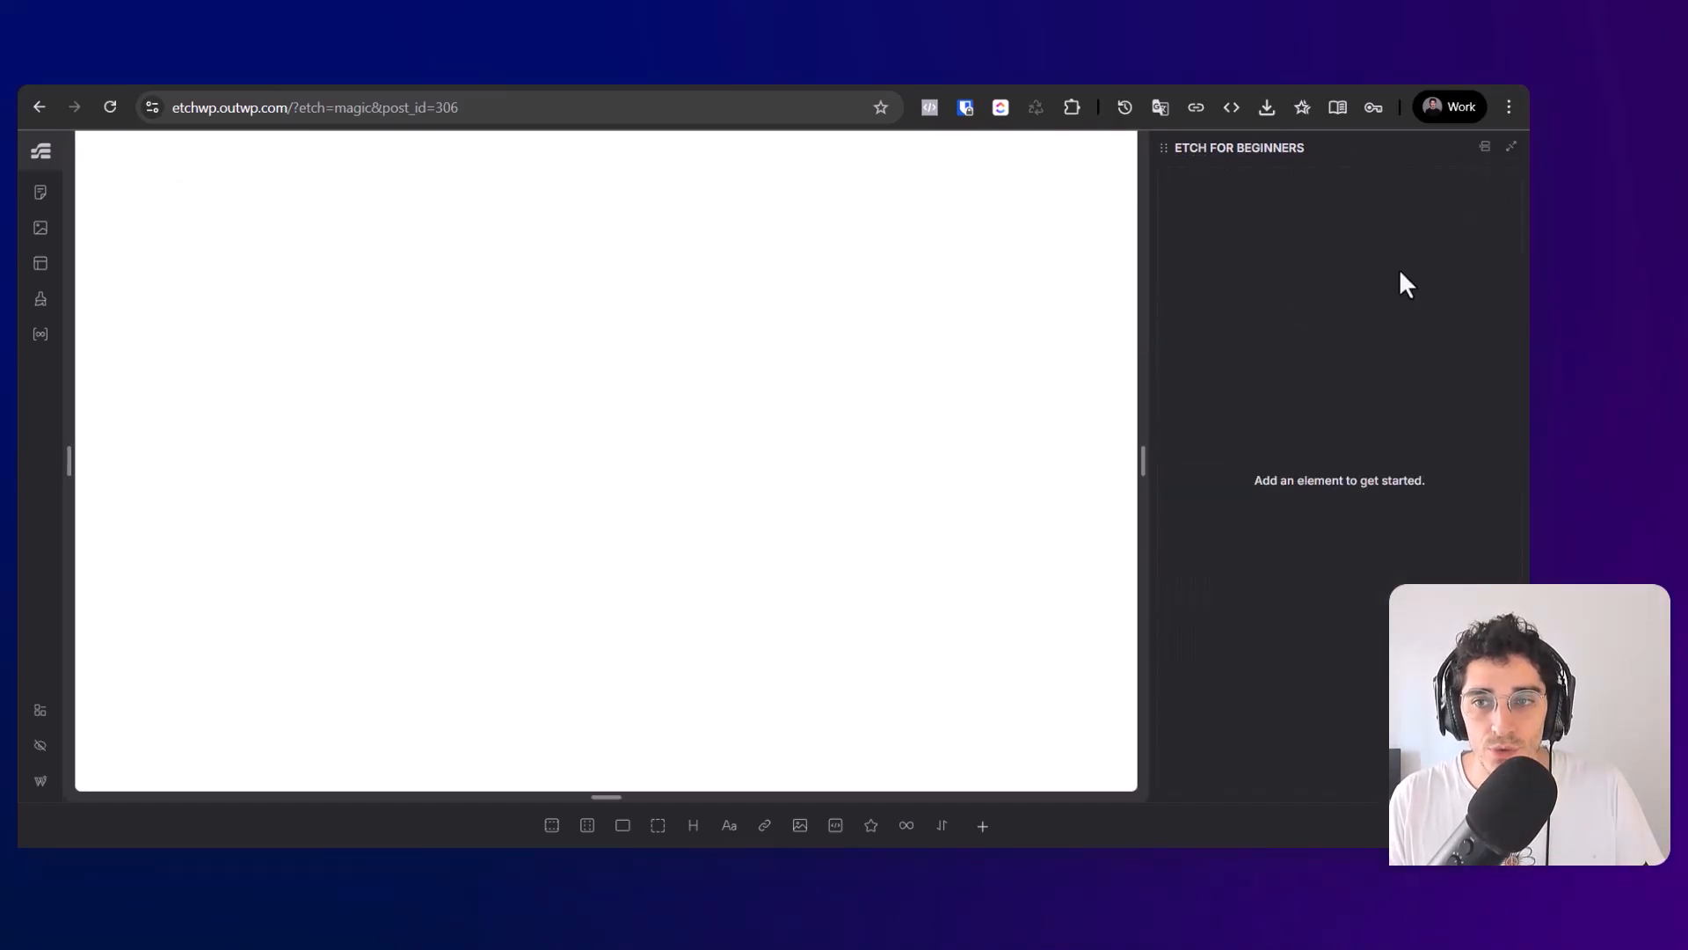
Step: Add a new section with a container and assign the class .hero-start to the section
left_click(543, 833)
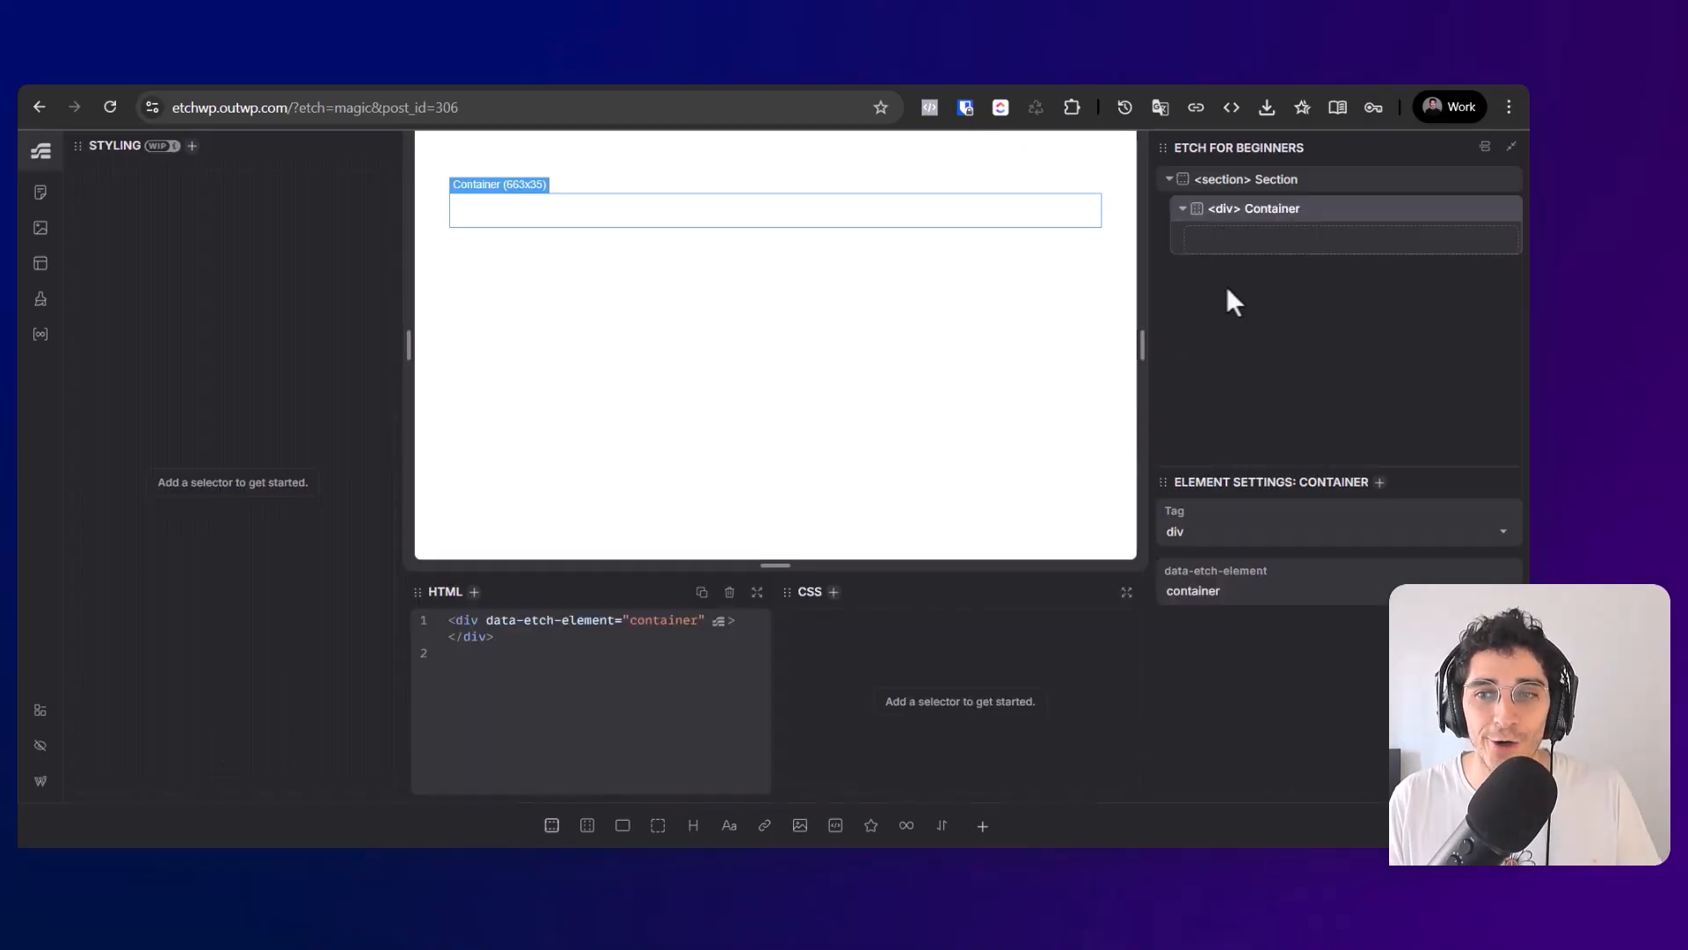
left_click(1314, 180)
key("ctrl+.")
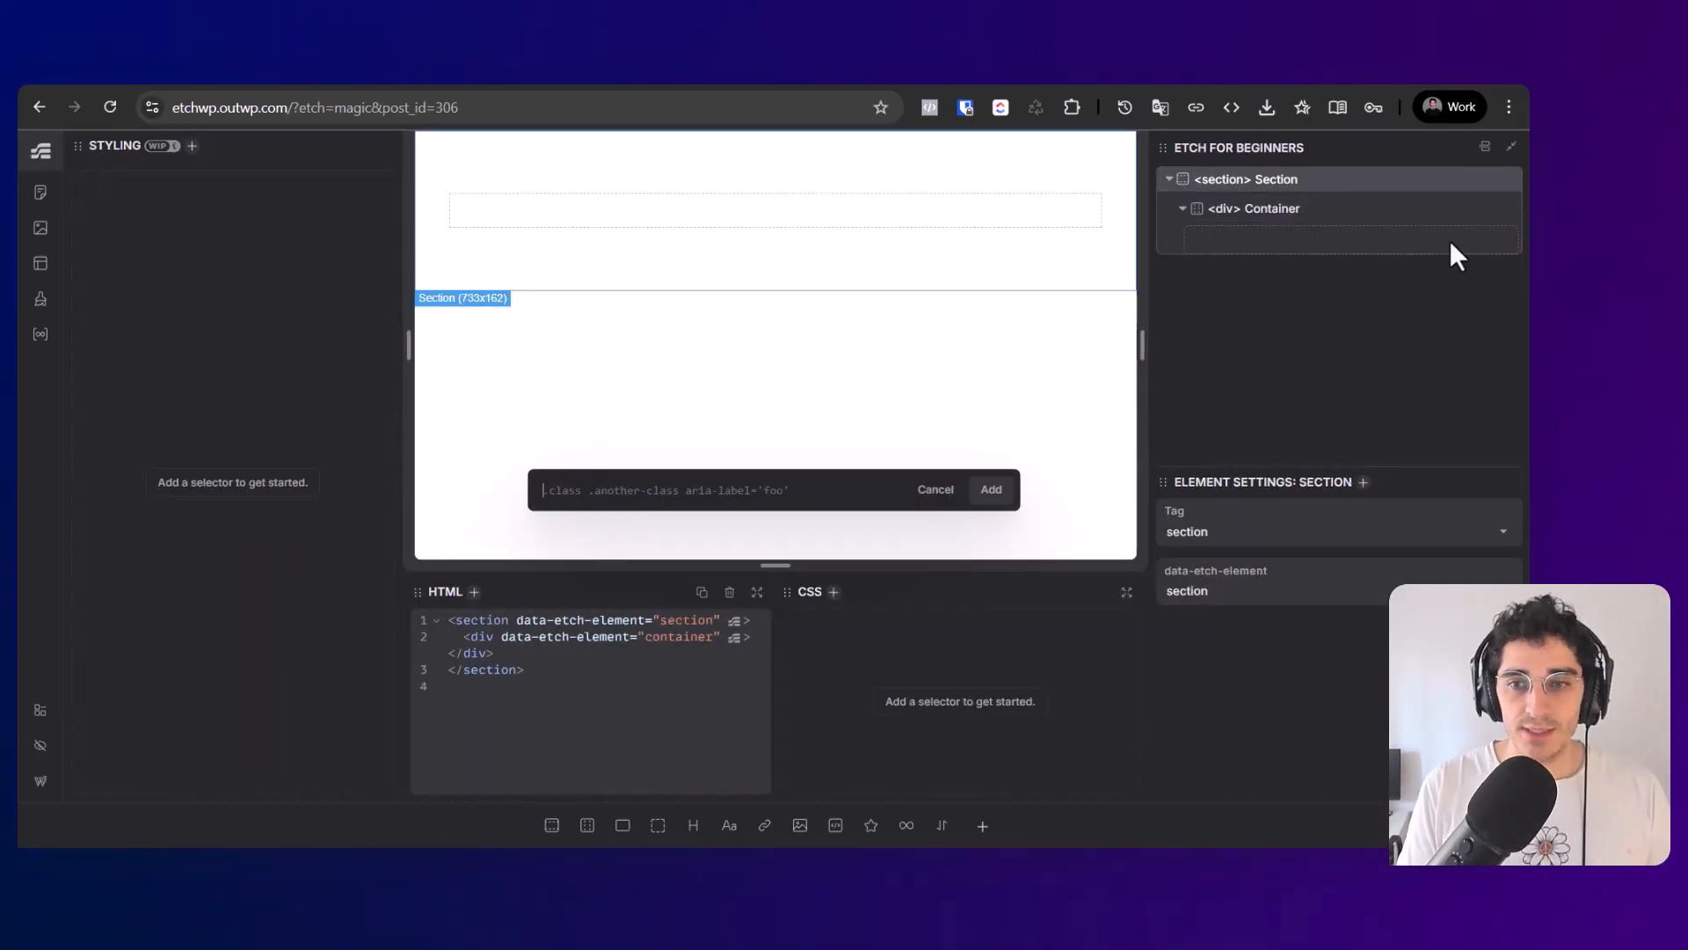
type(".he")
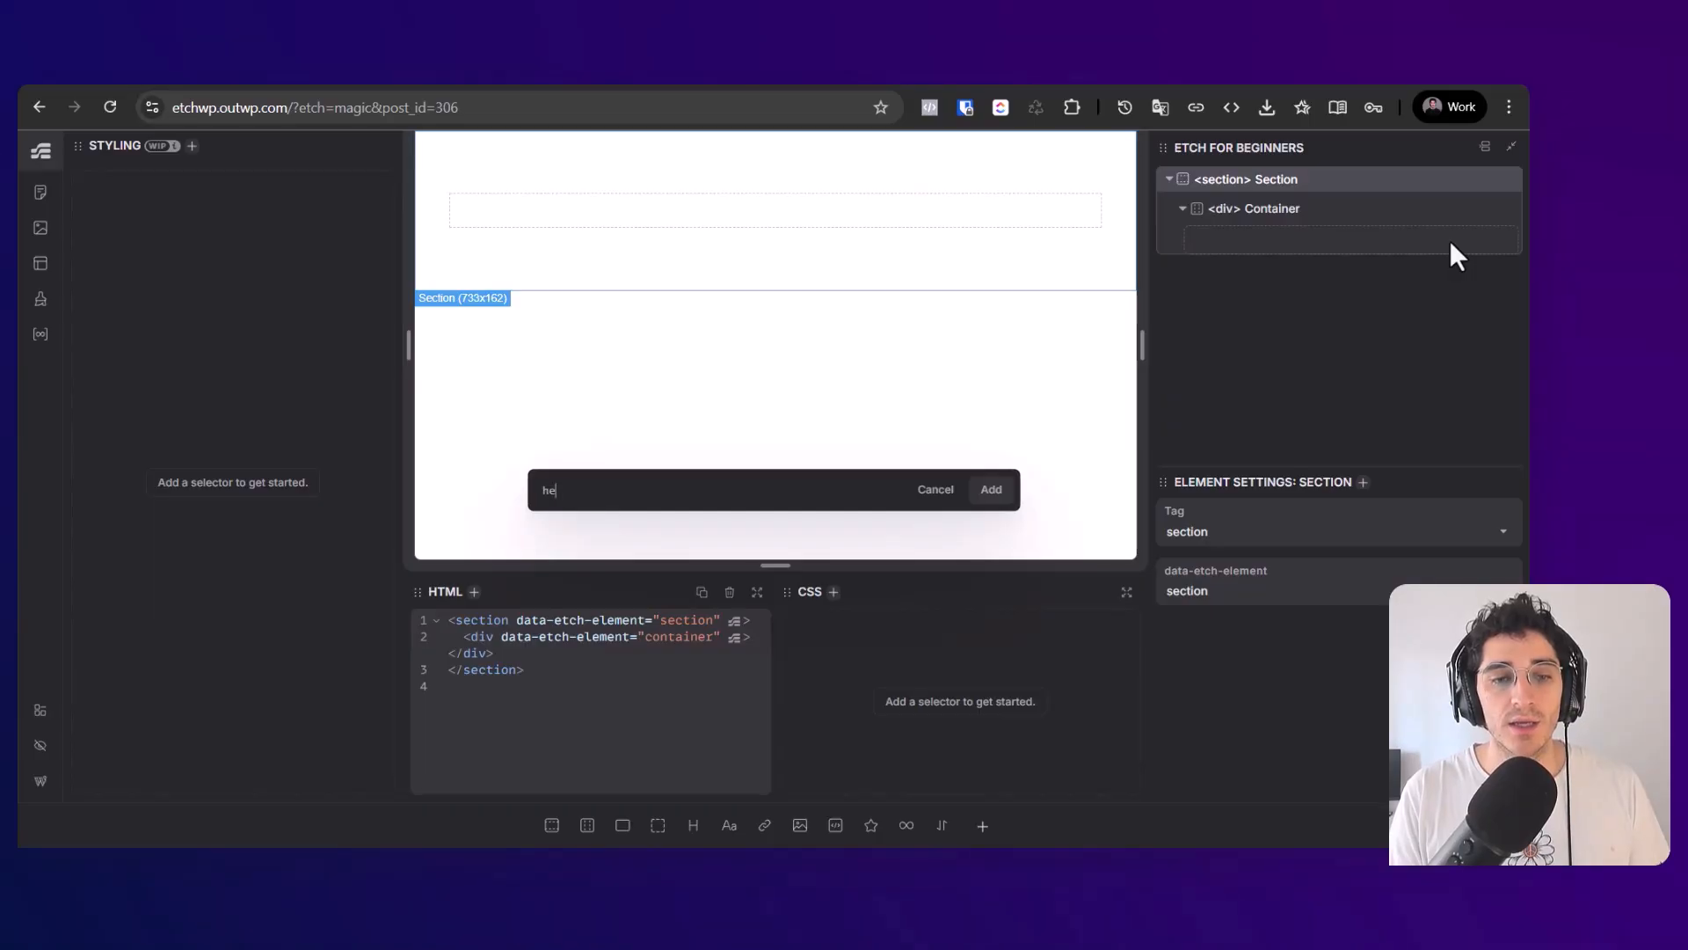
type("ro-begginer")
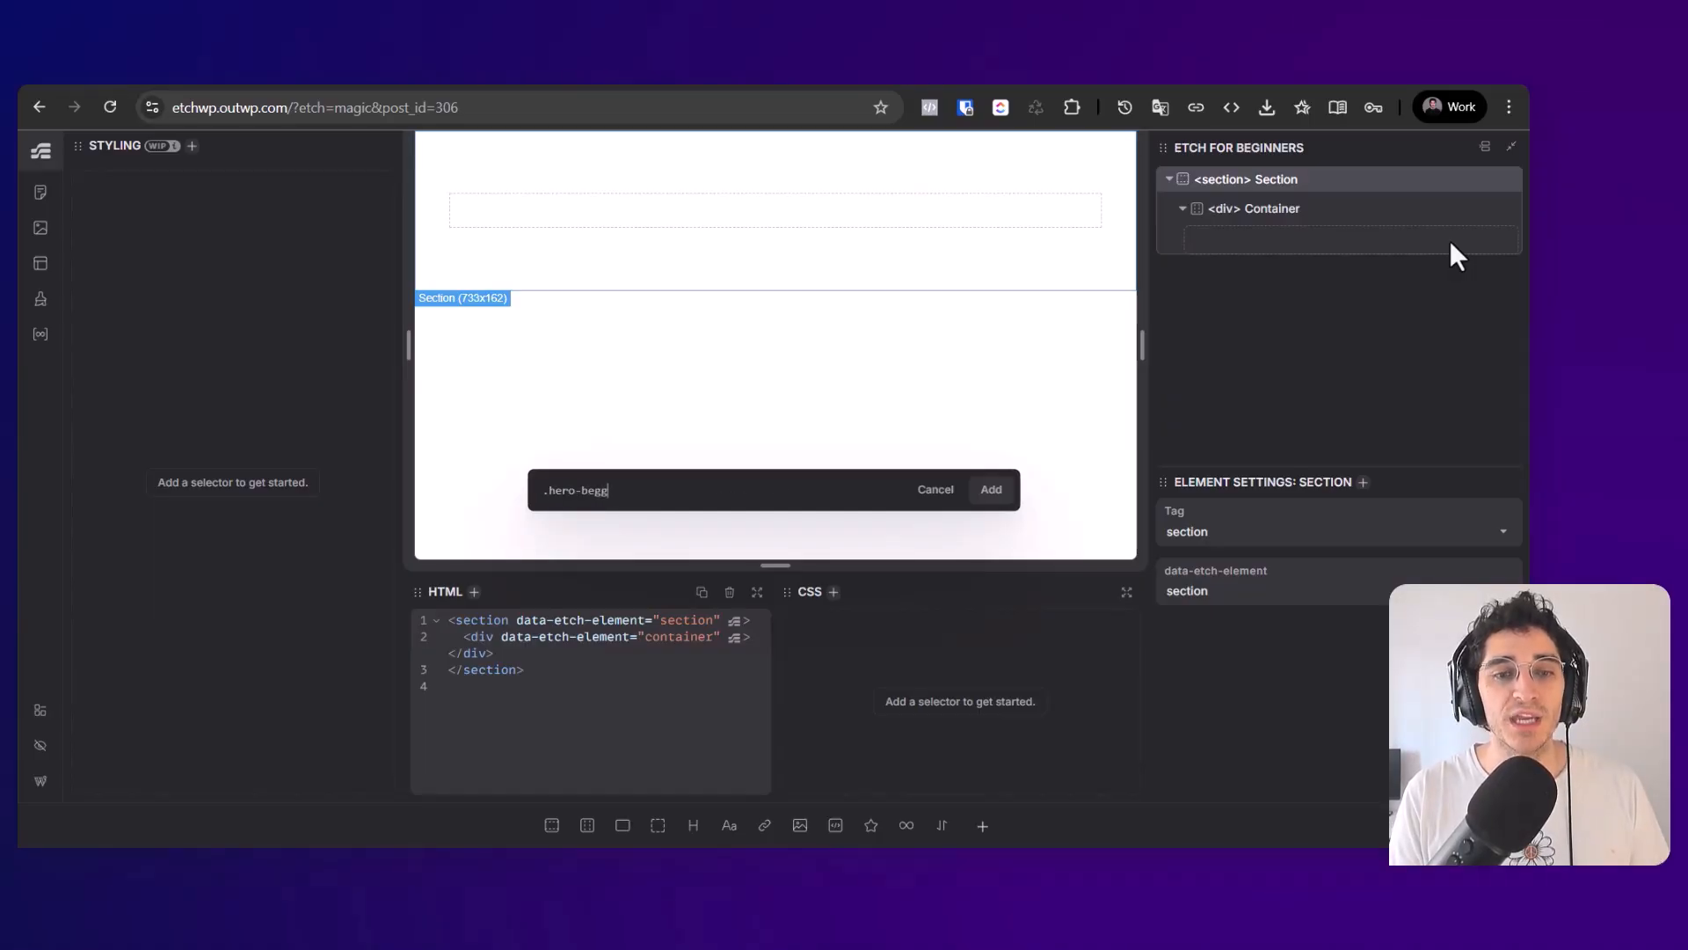
key("BackSpace")
key("BackSpace")
key("BackSpace")
key("BackSpace")
key("BackSpace")
key("BackSpace")
key("BackSpace")
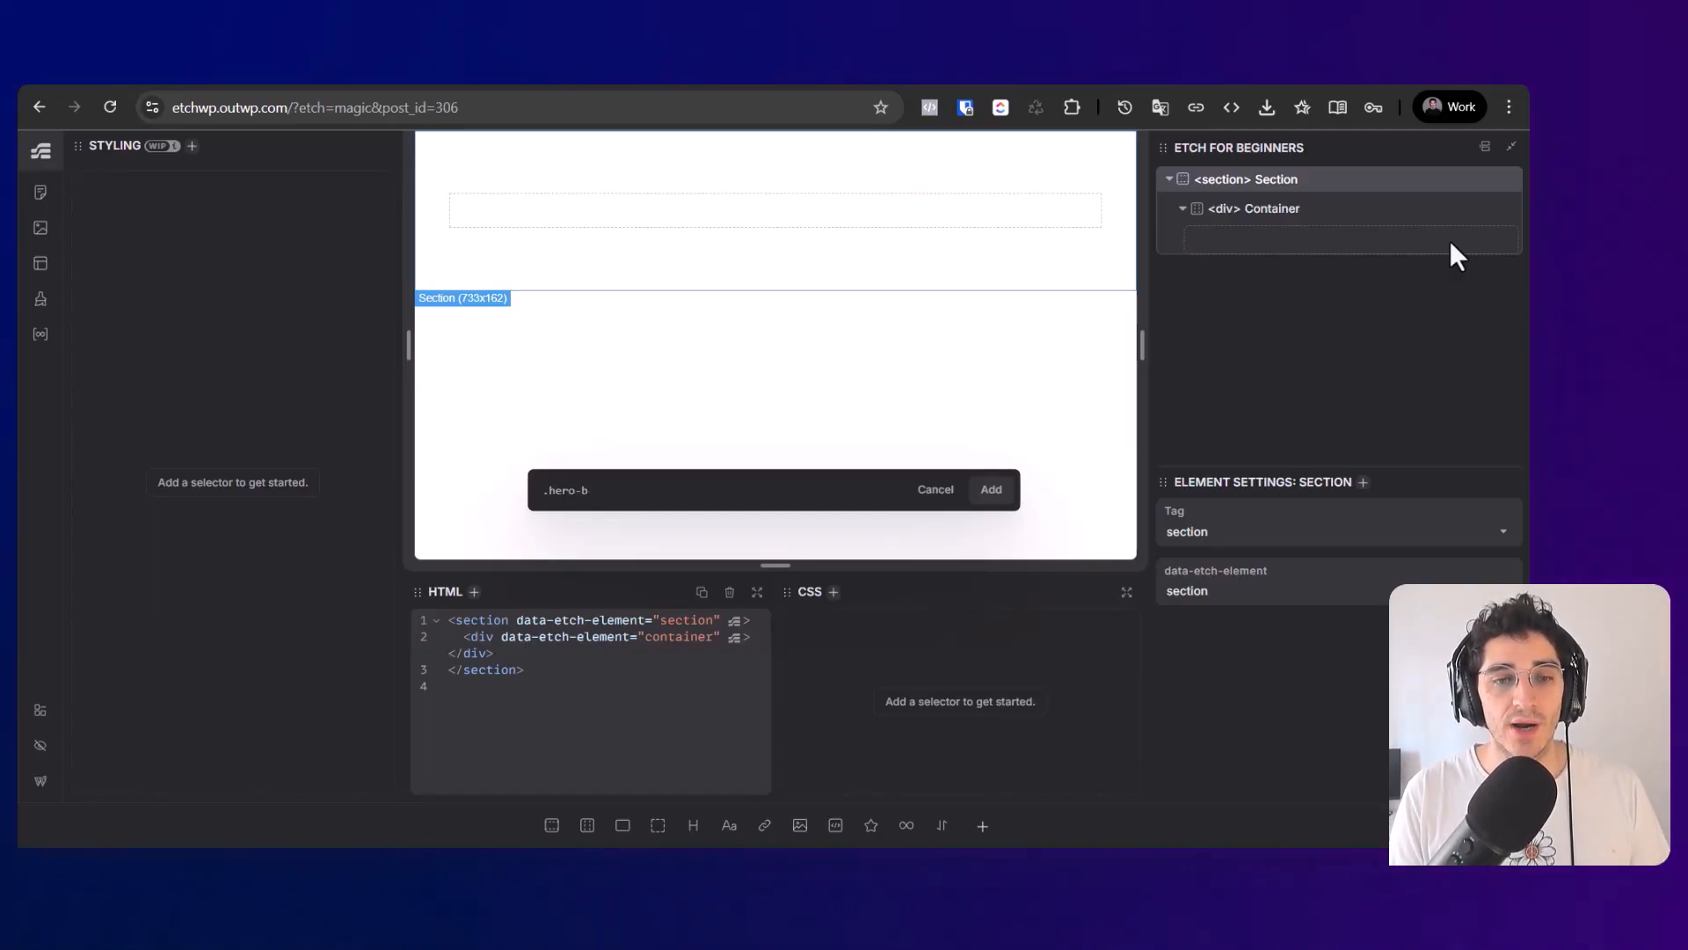
type("start")
key("Return")
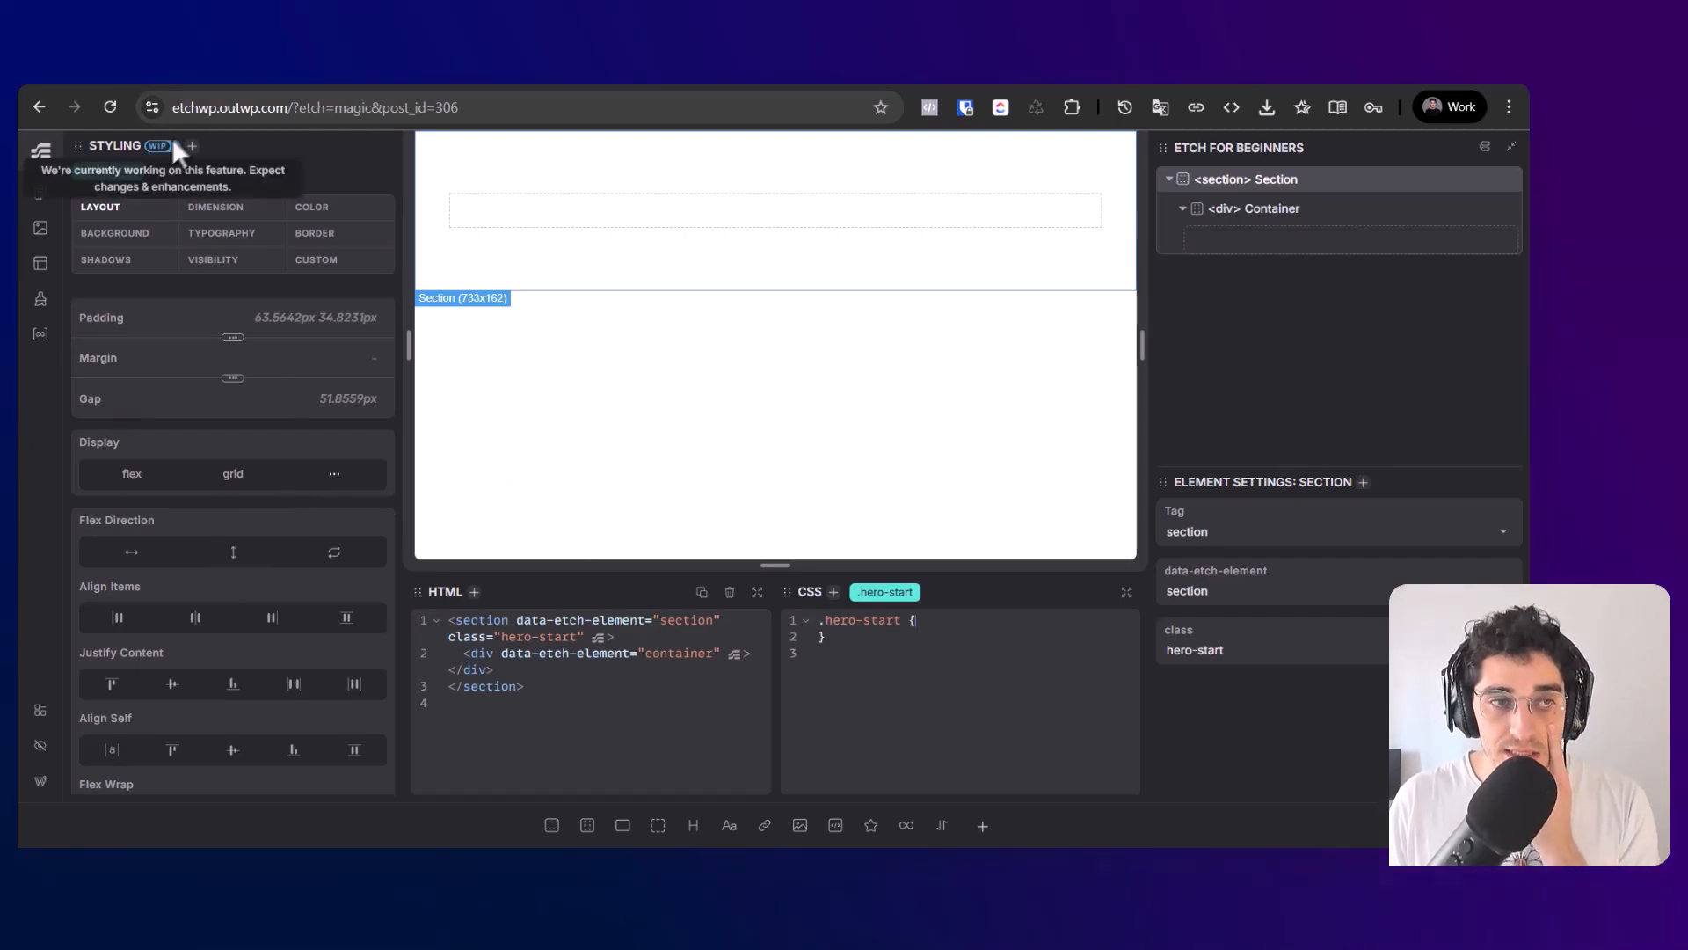
Step: Examine the styling categories available for the .hero-start section, including its layout padding and gap values
left_click(243, 215)
left_click(368, 234)
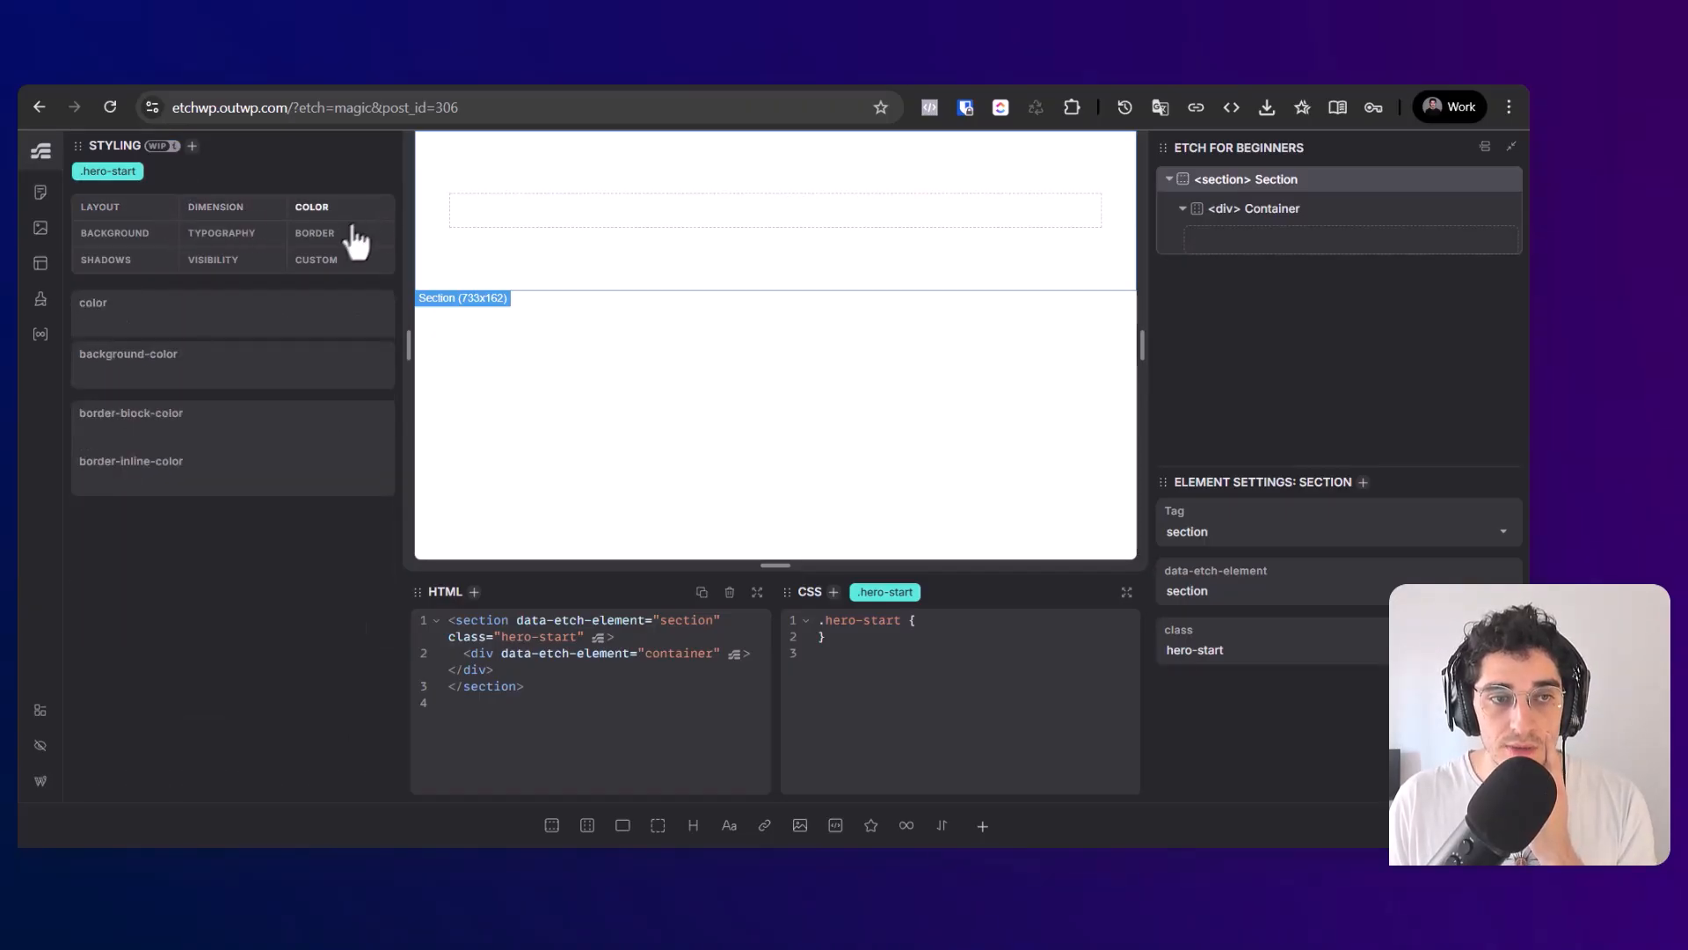
left_click(220, 236)
left_click(148, 237)
left_click(118, 260)
left_click(230, 262)
left_click(312, 206)
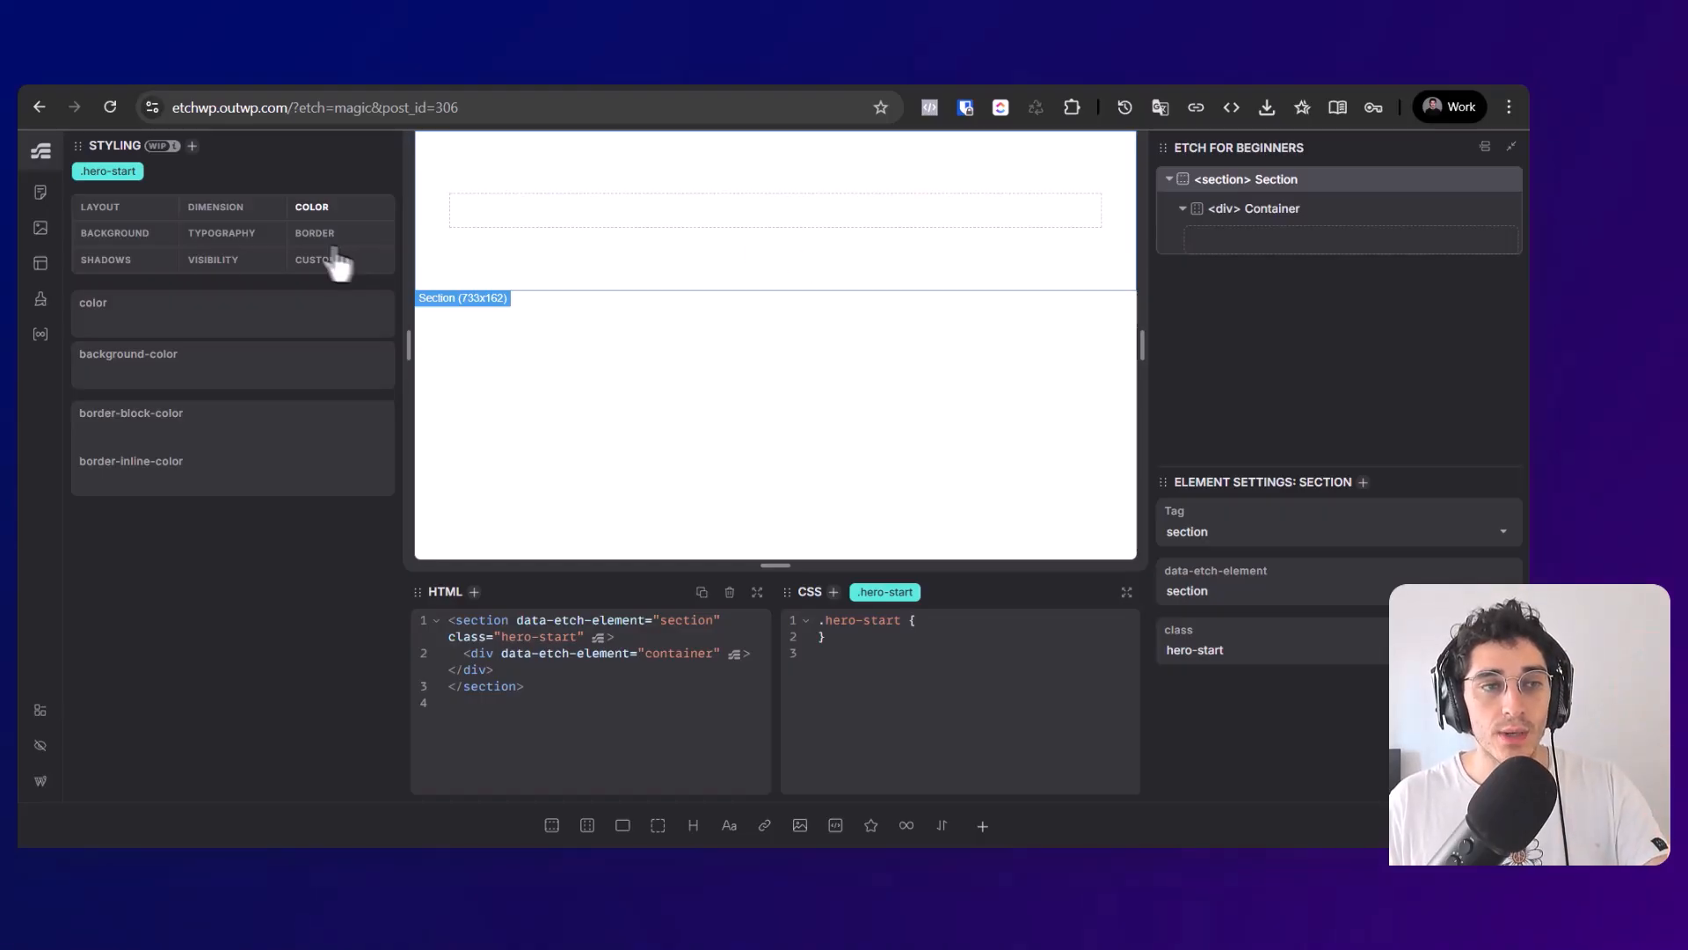
left_click(132, 209)
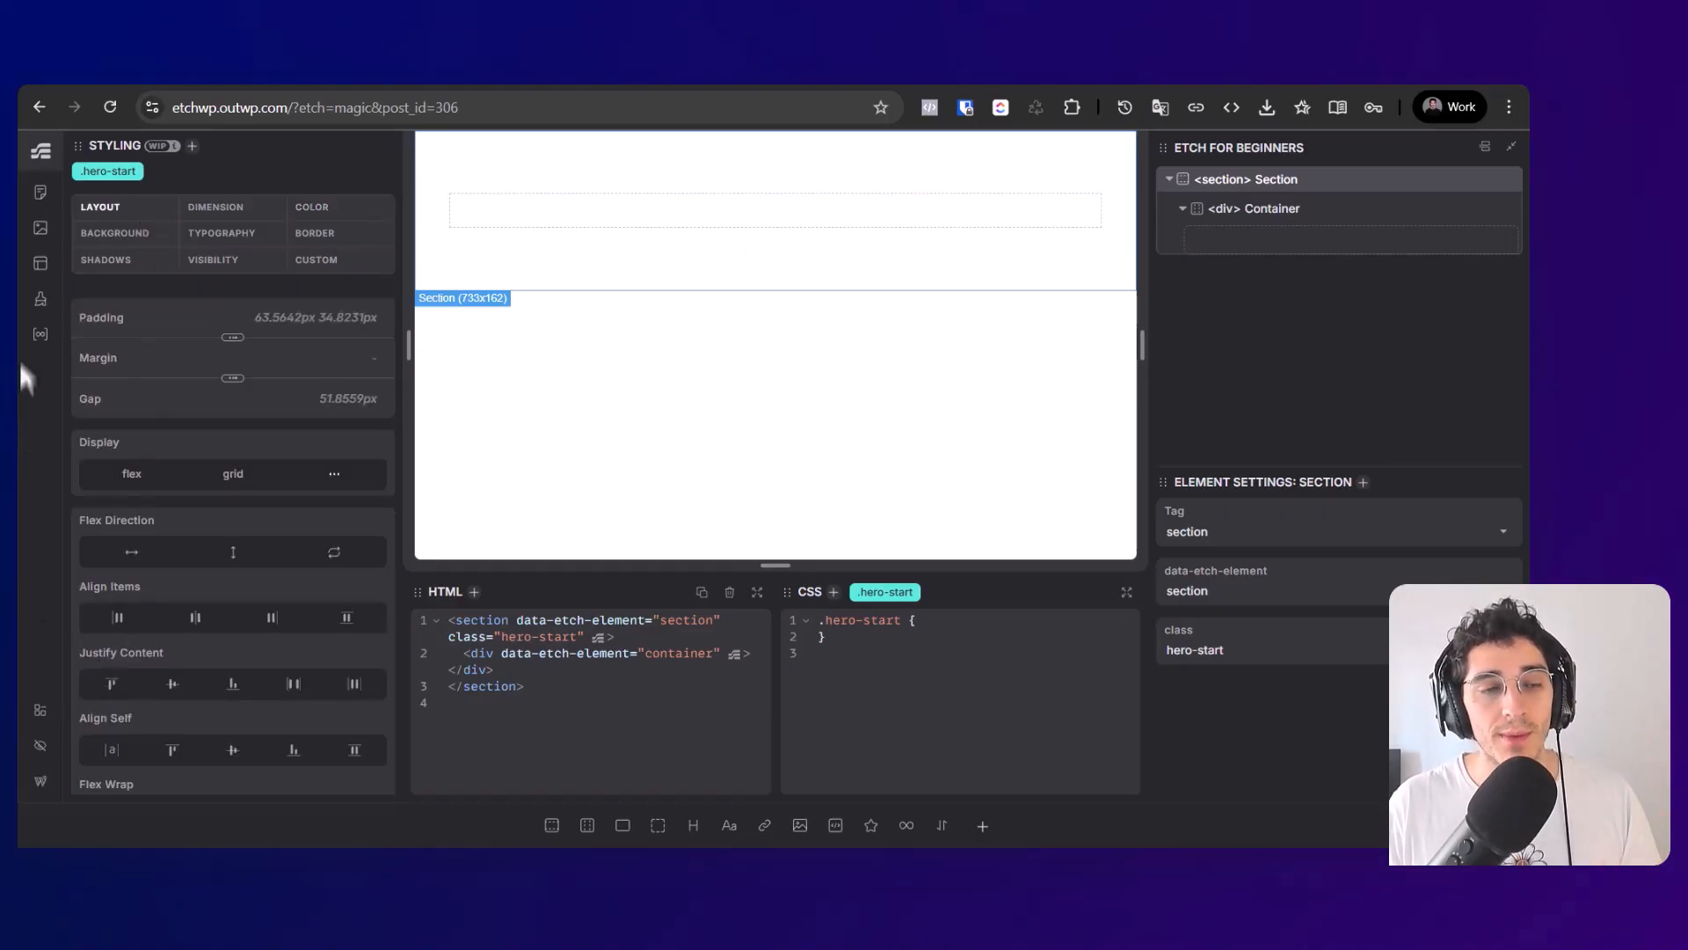
left_click(211, 327)
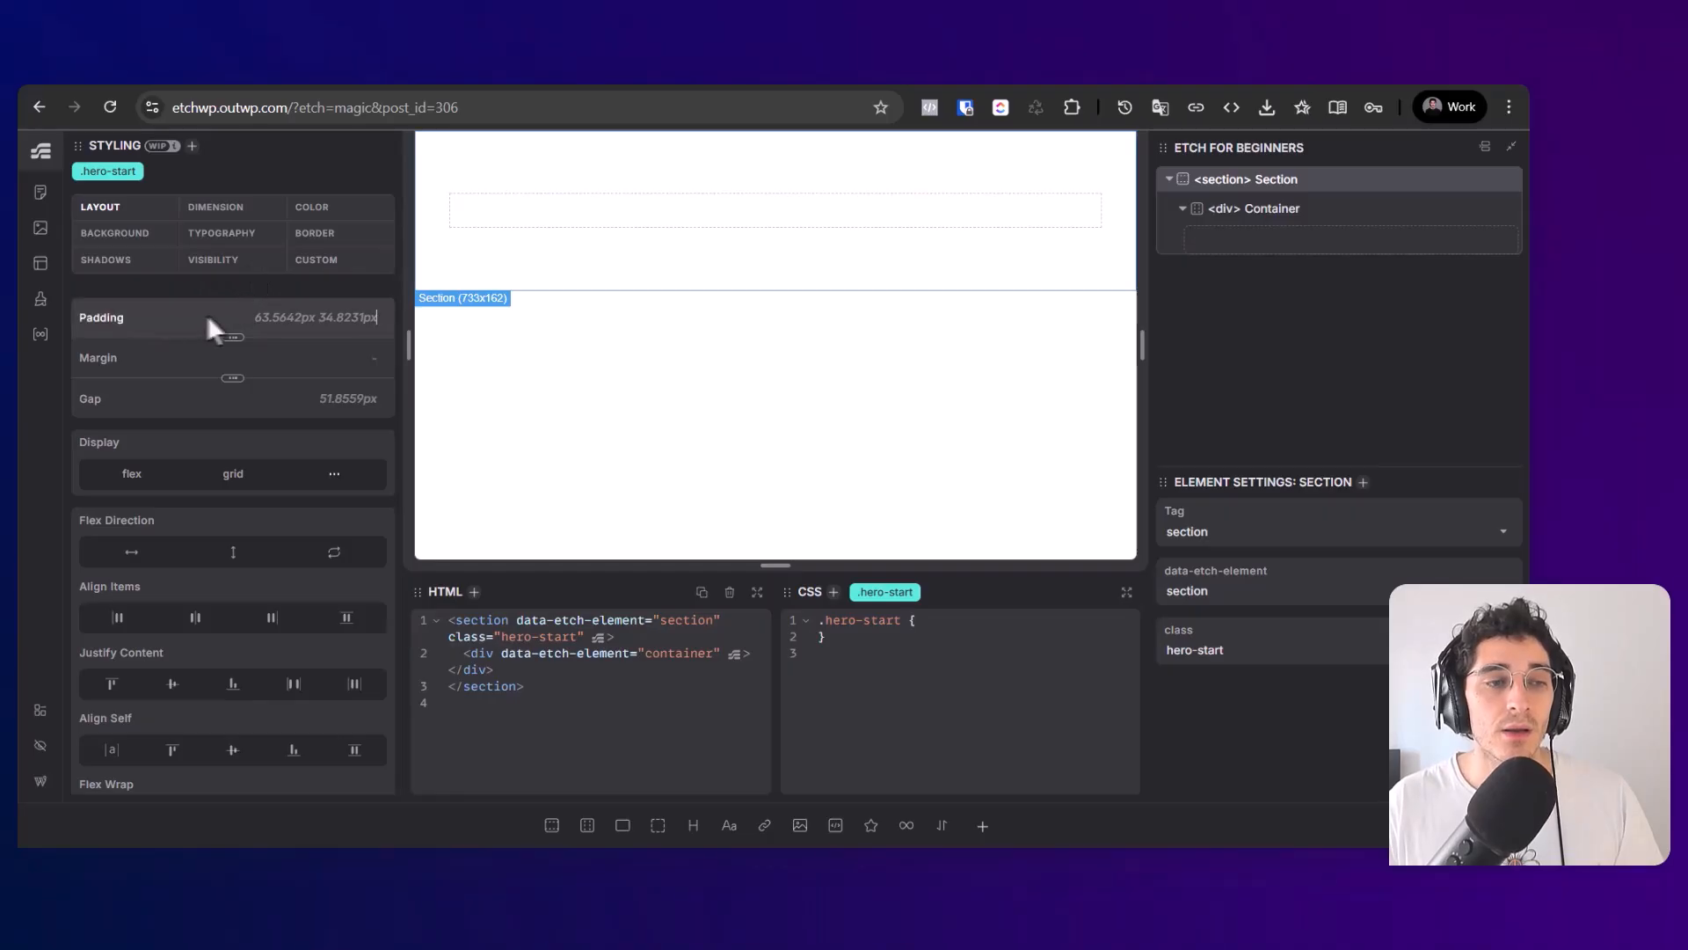
left_click(339, 399)
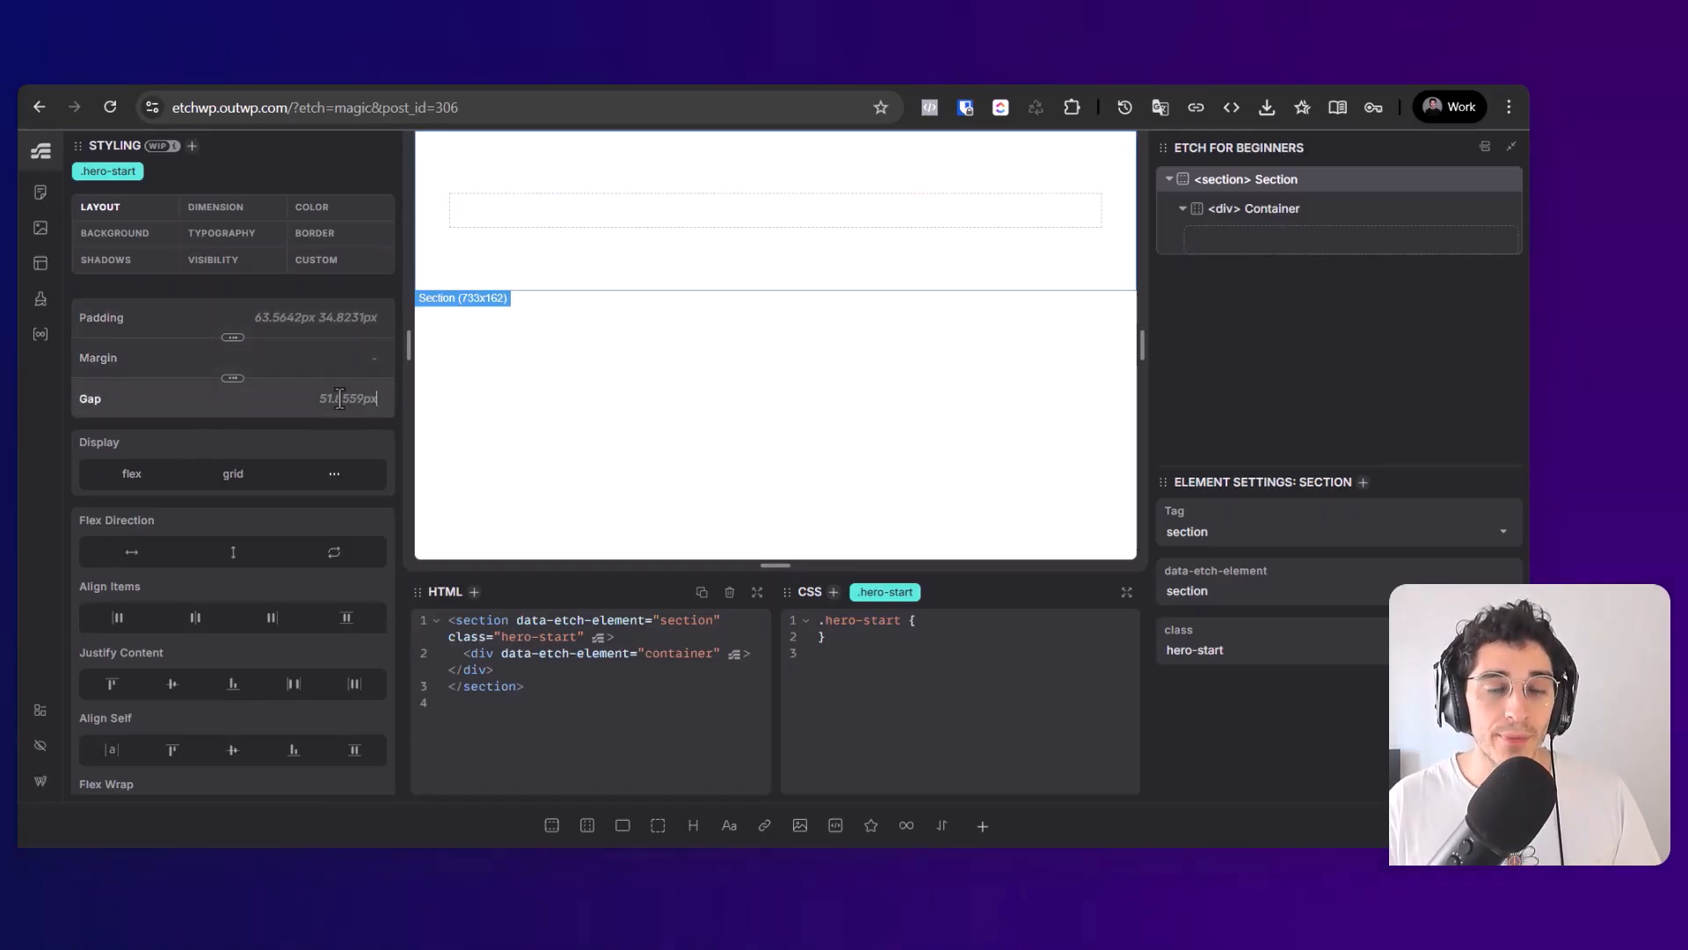
left_click(332, 320)
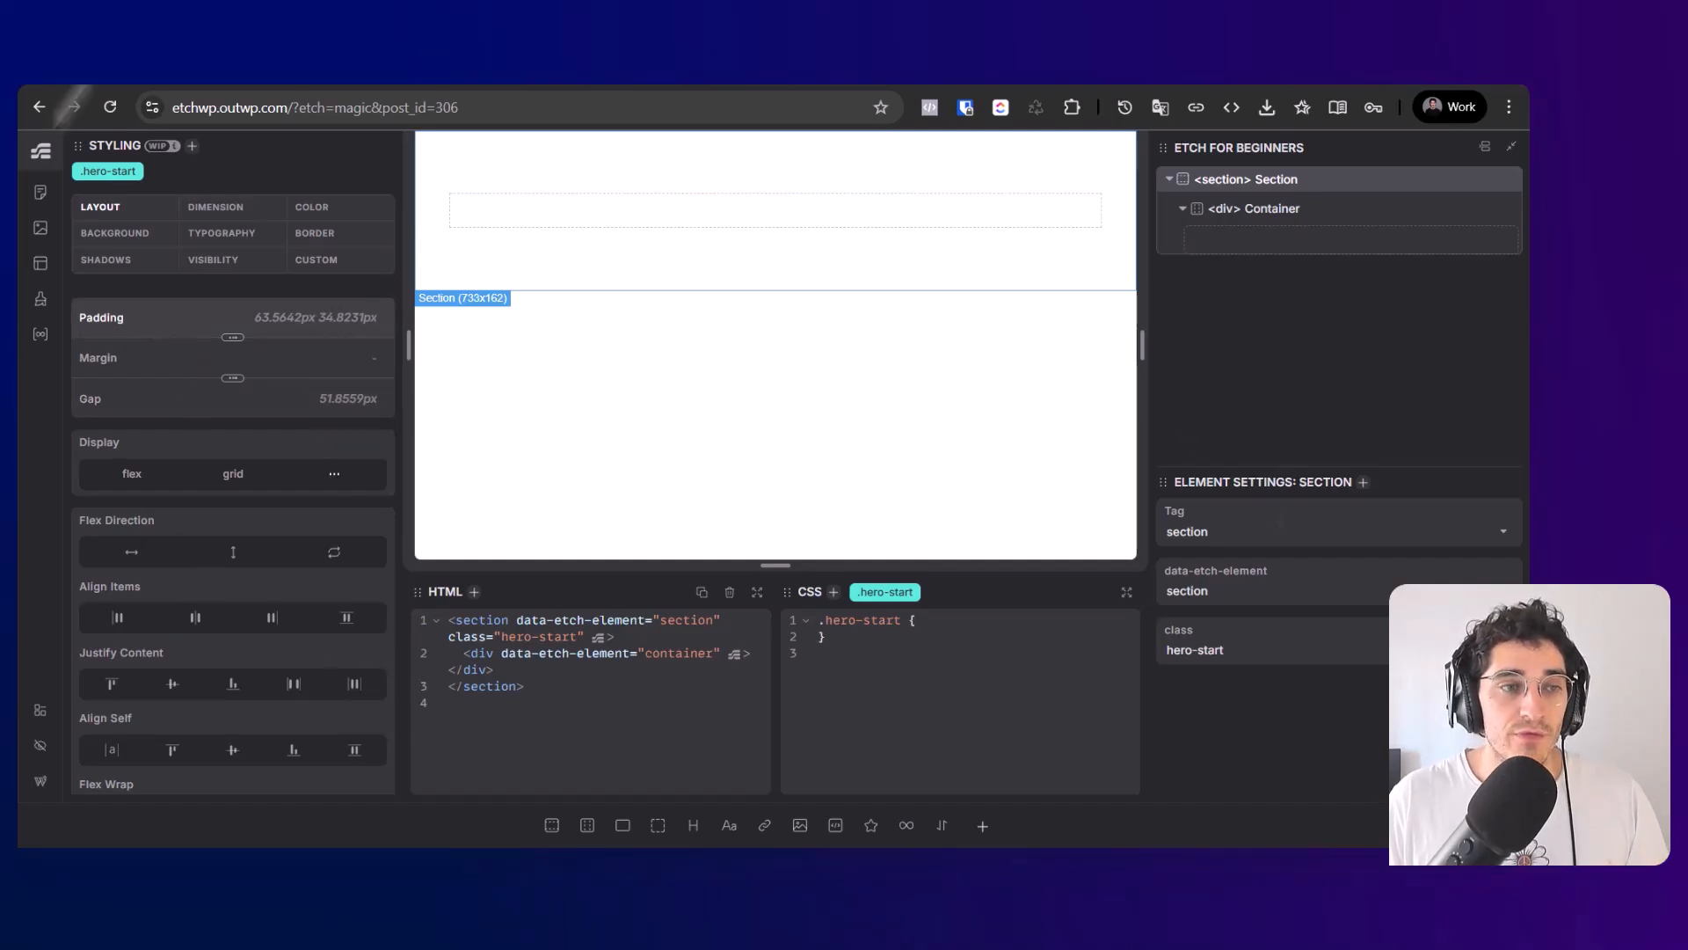
Step: Try red and gray as the background colour of the .hero-start section
left_click(123, 233)
left_click(118, 370)
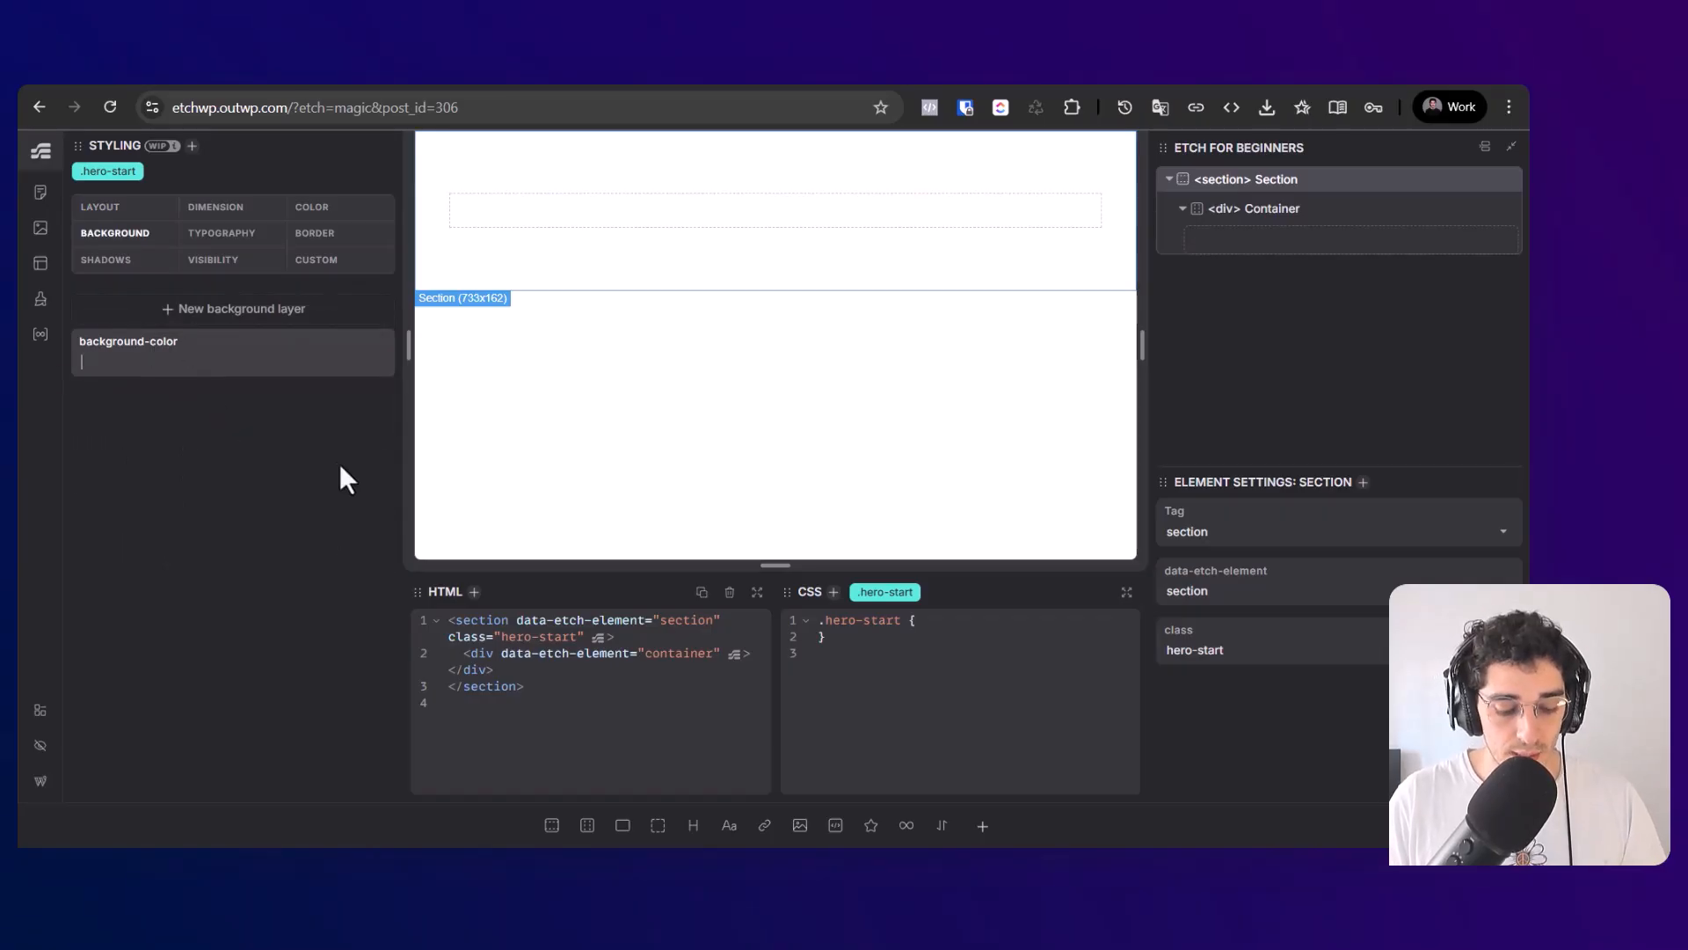
type("red")
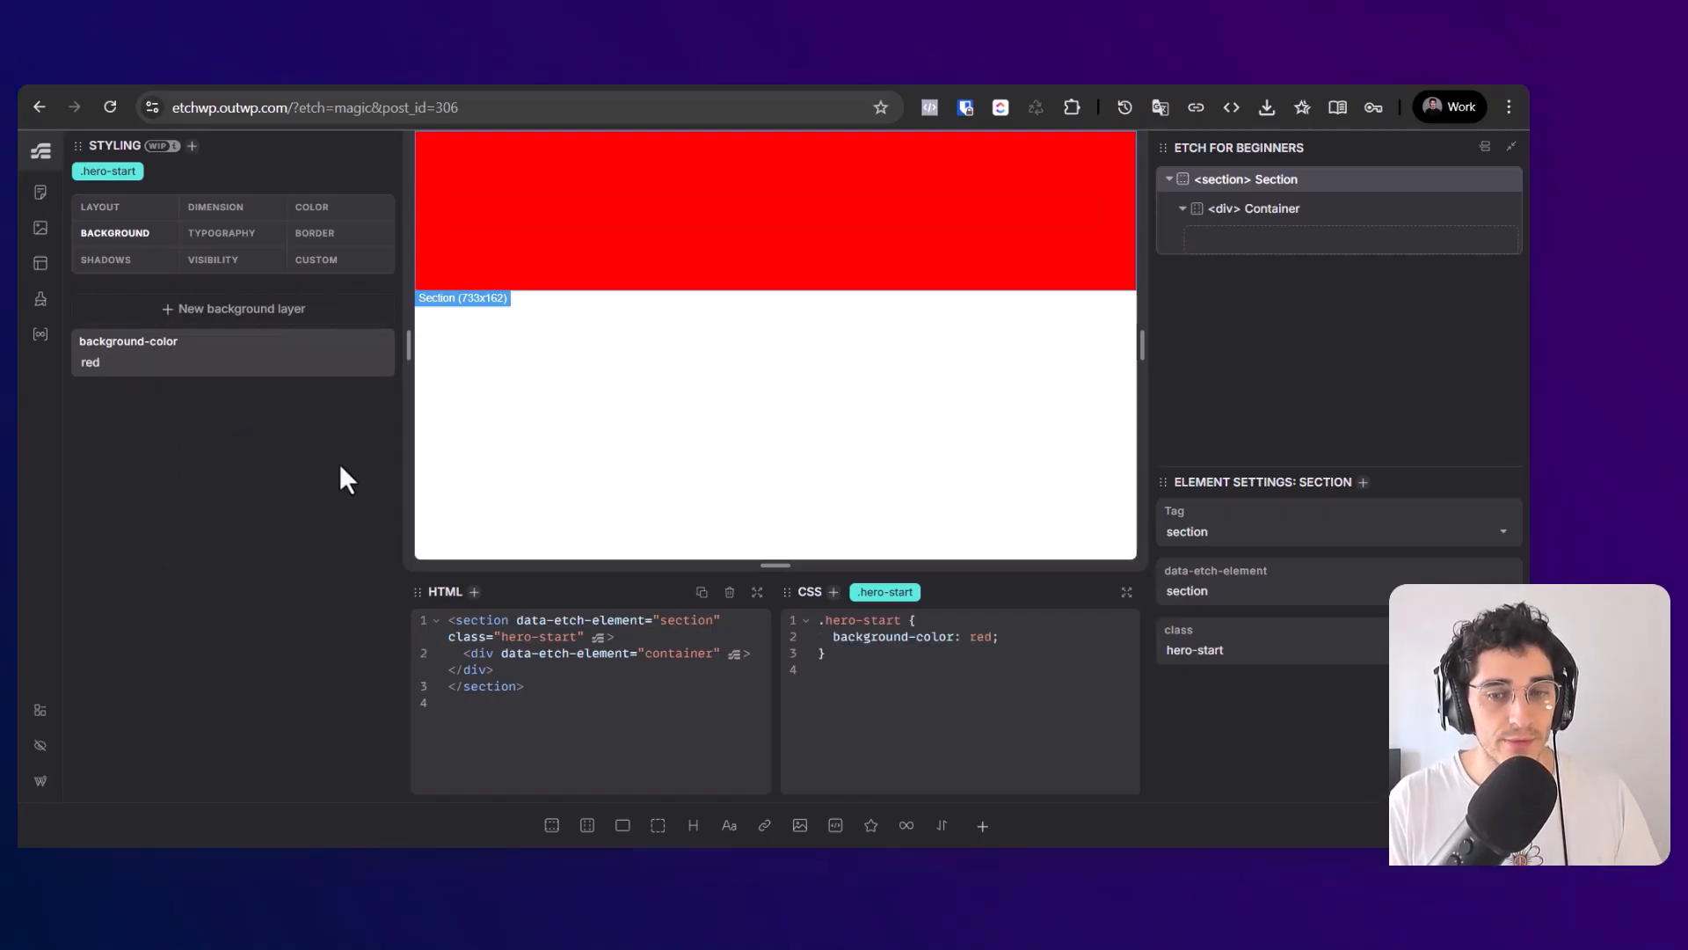
key("ctrl+a")
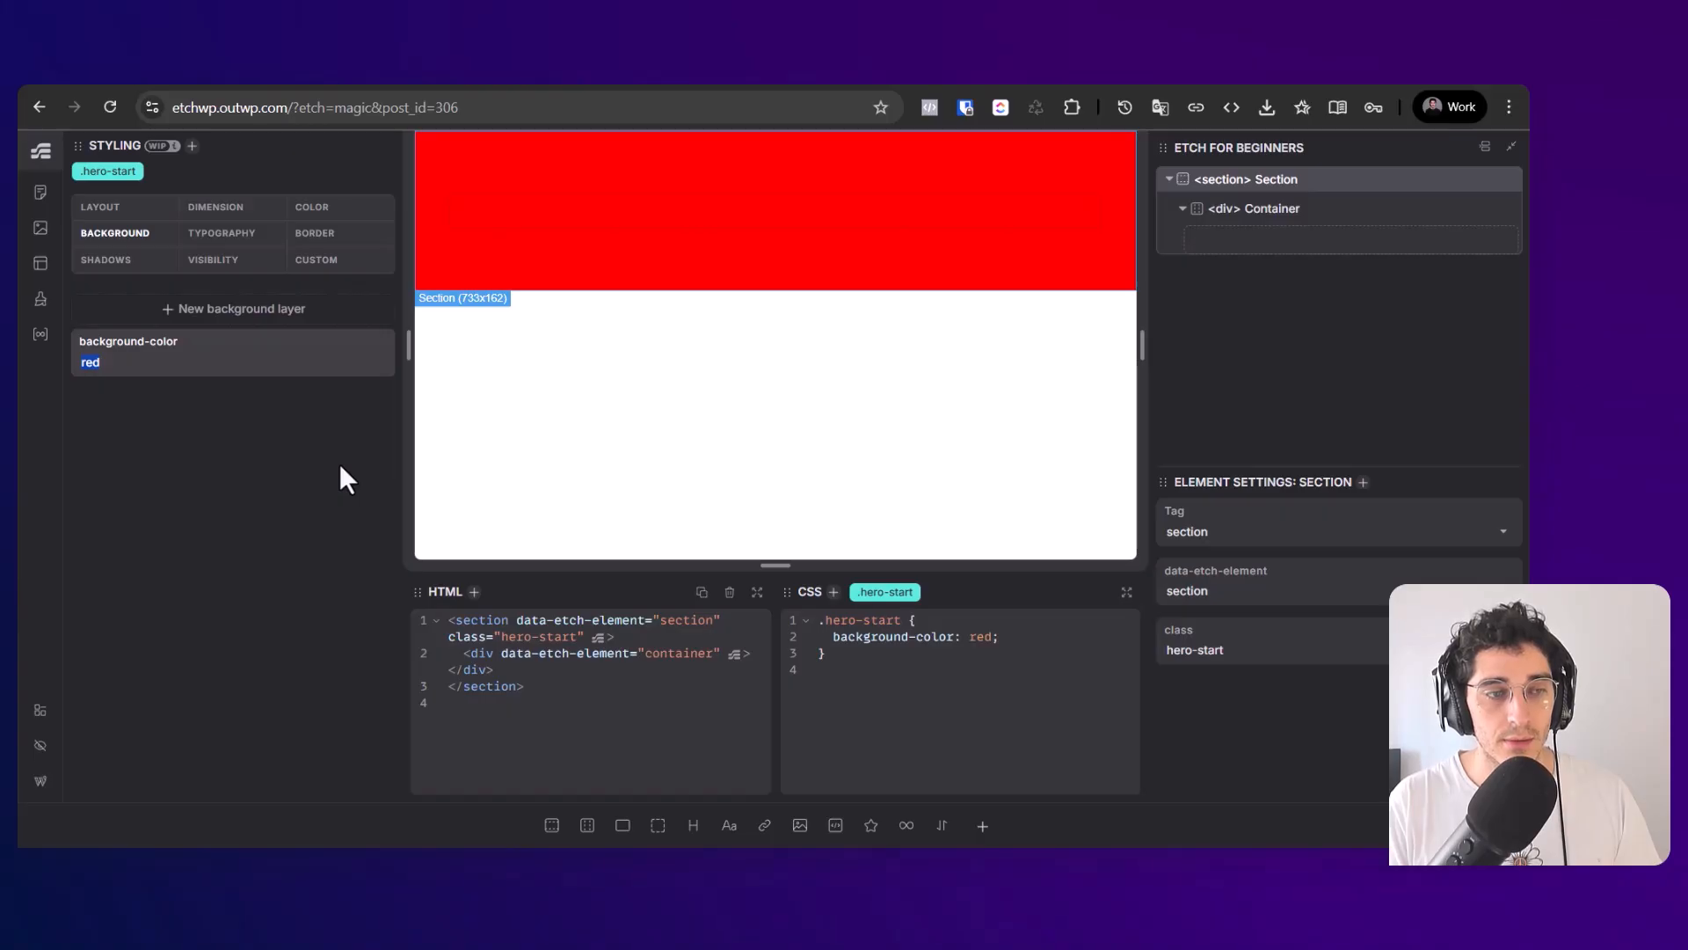
type("gray")
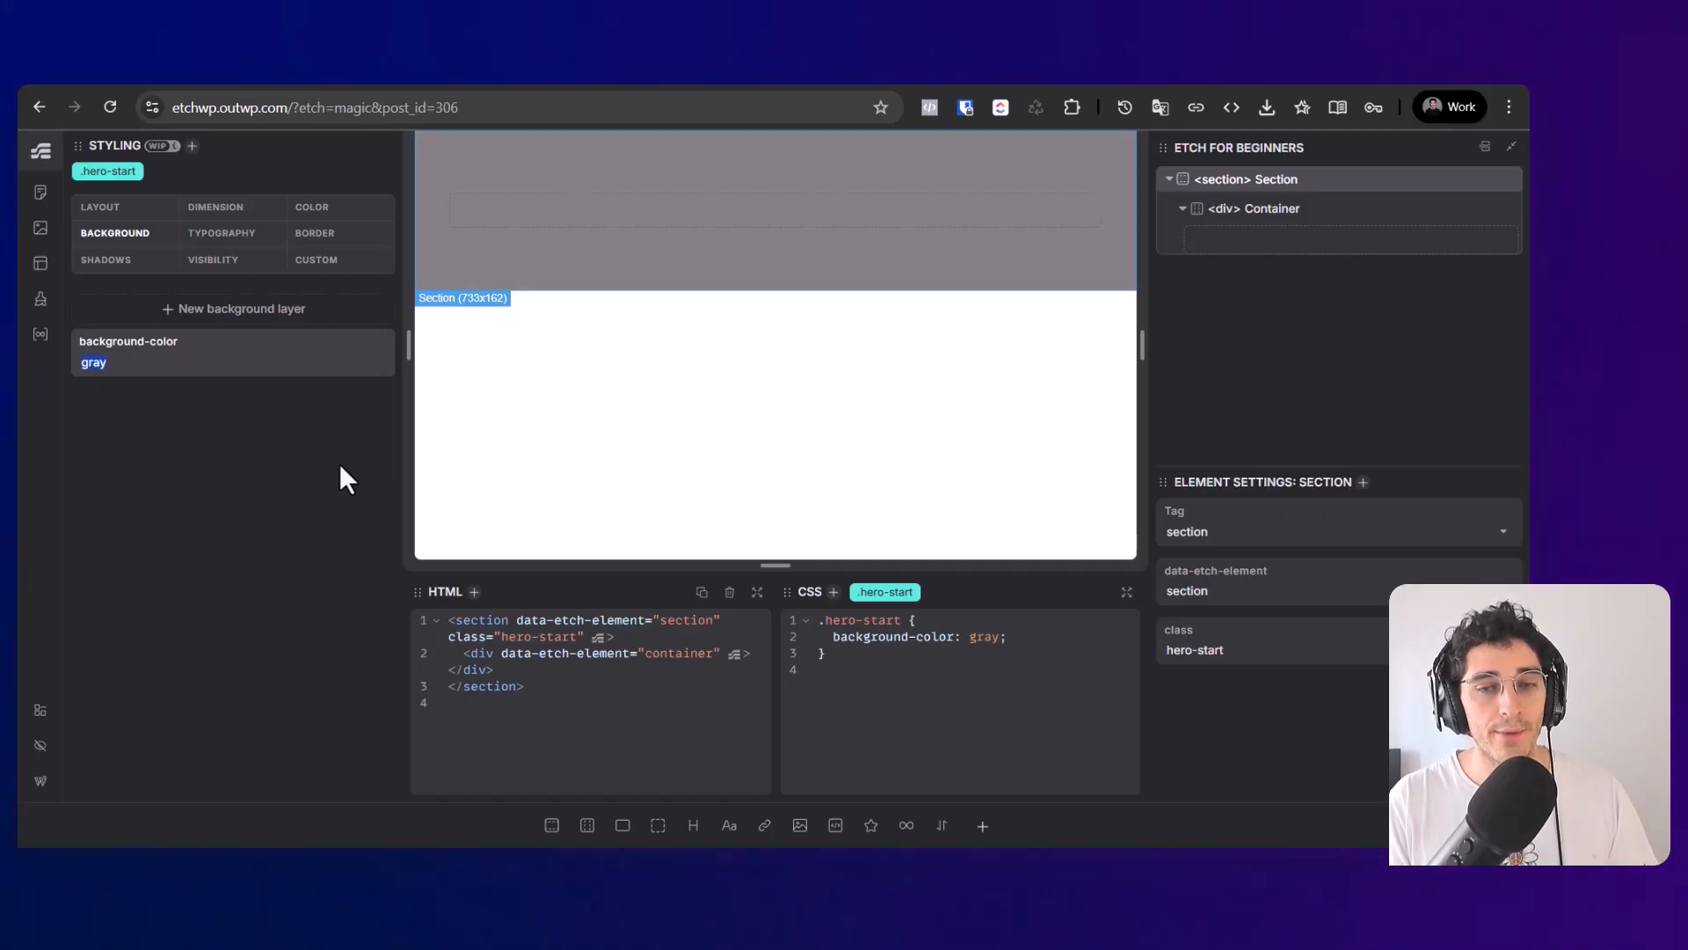
Step: Set the background colour of the .hero-start section to #fef1fe
type("#")
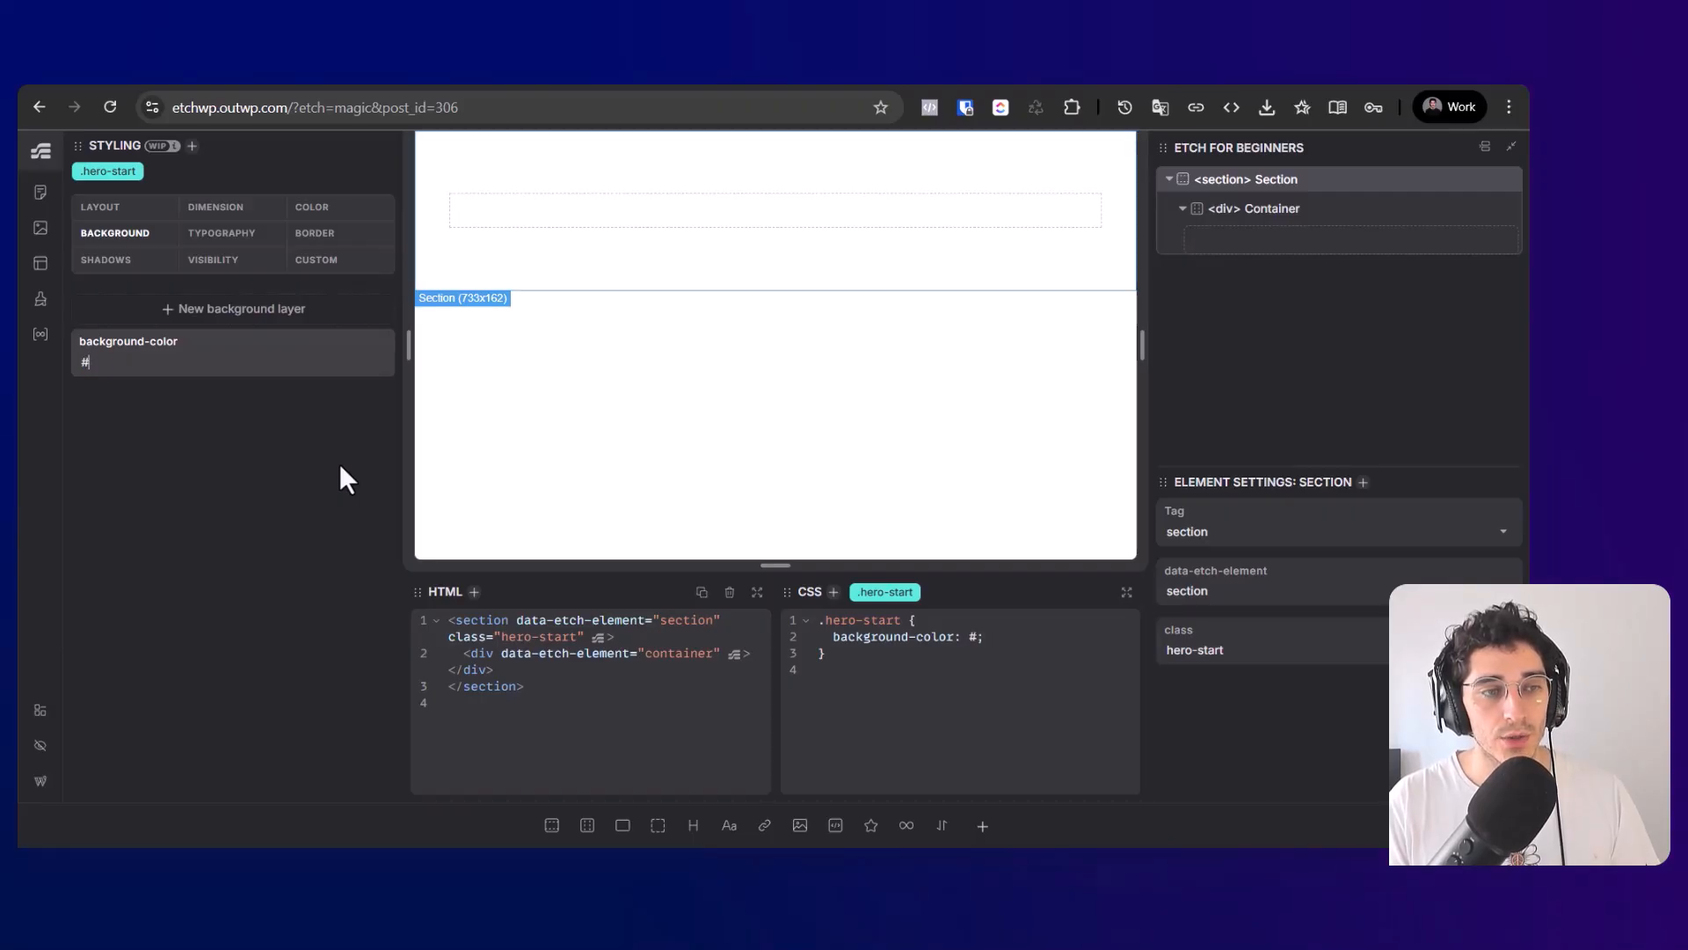
type("2313131")
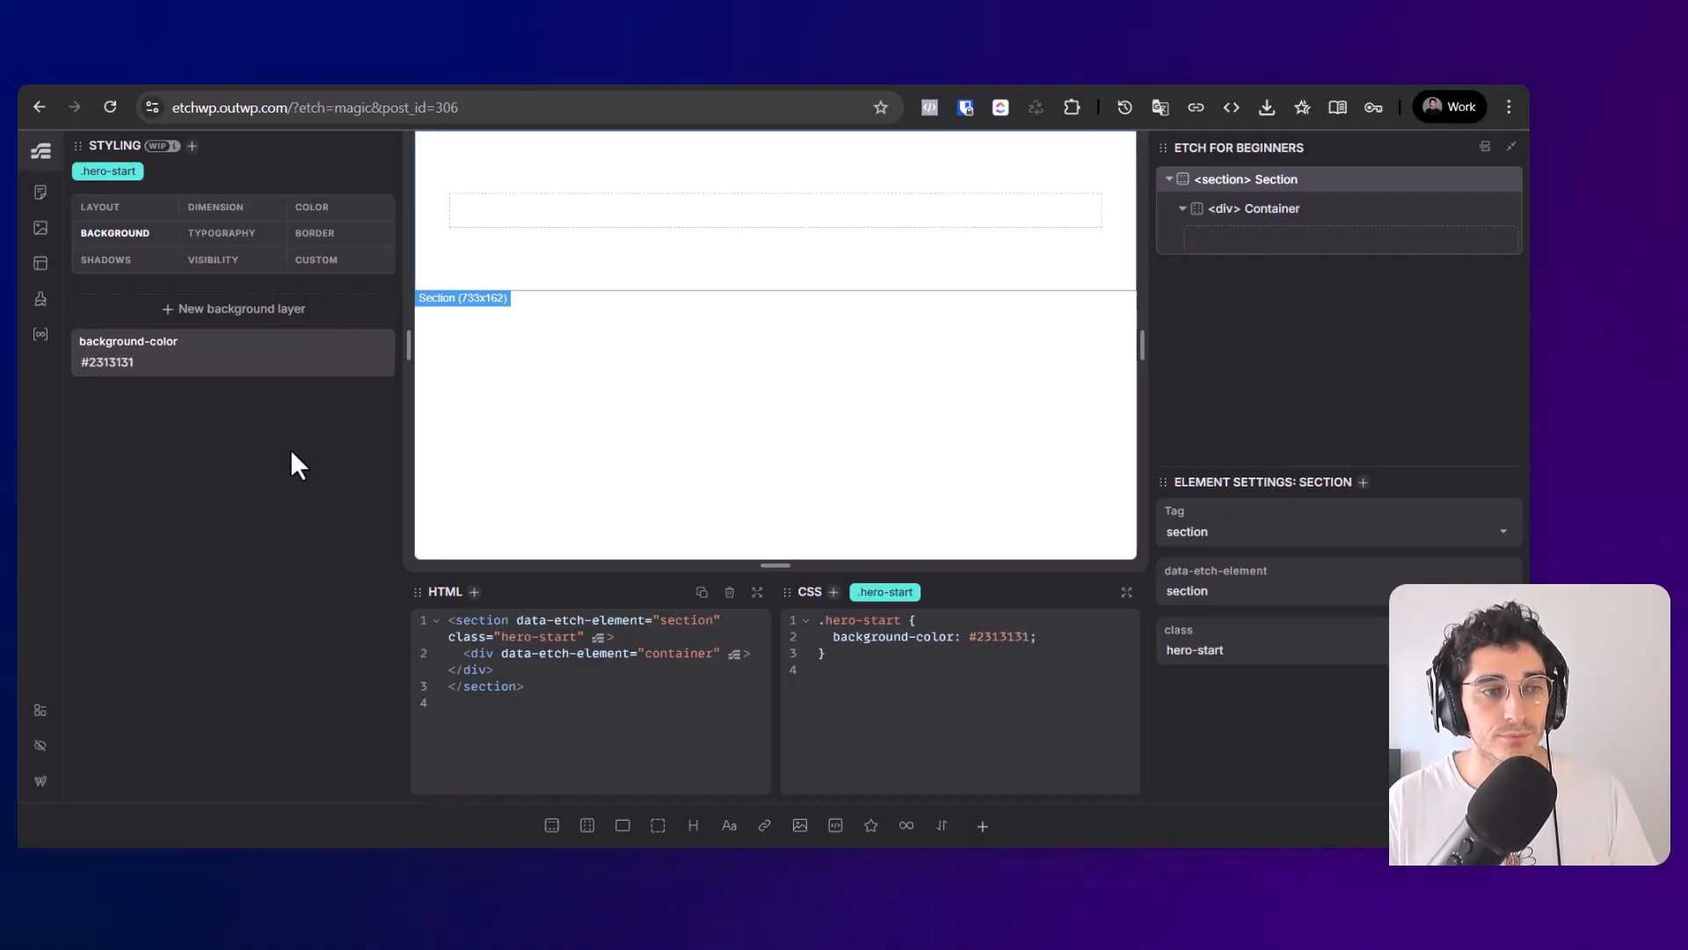
key("BackSpace")
key("BackSpace")
key("BackSpace")
key("BackSpace")
key("BackSpace")
key("BackSpace")
key("BackSpace")
type("fefefe")
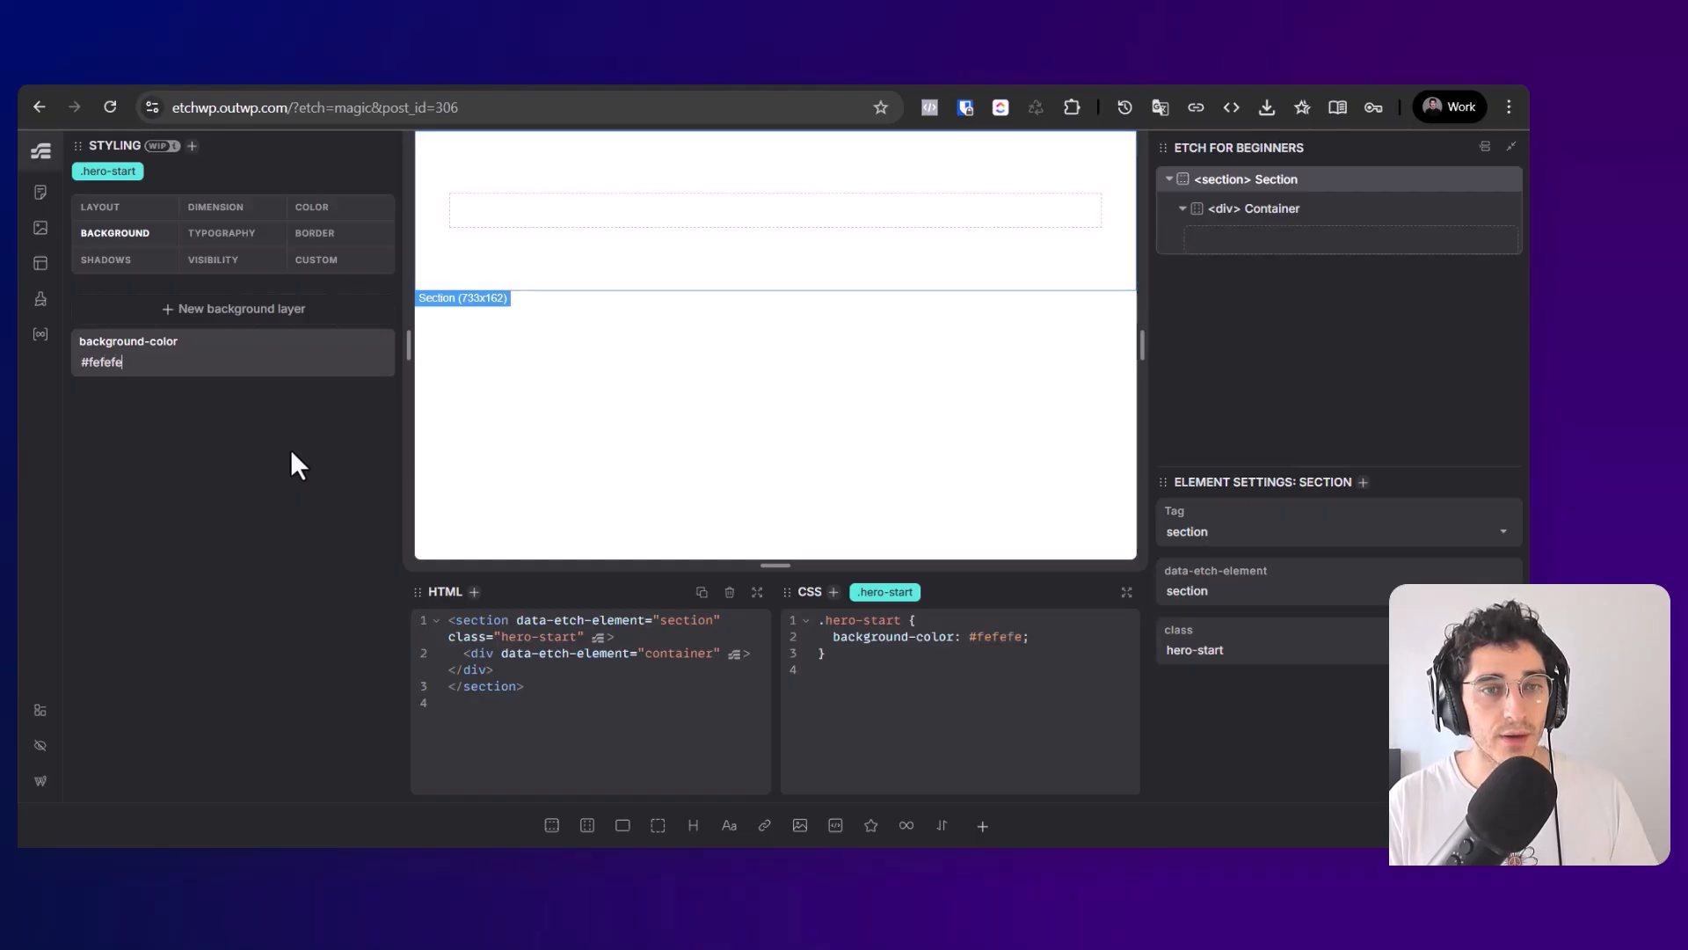
key("BackSpace")
type("1")
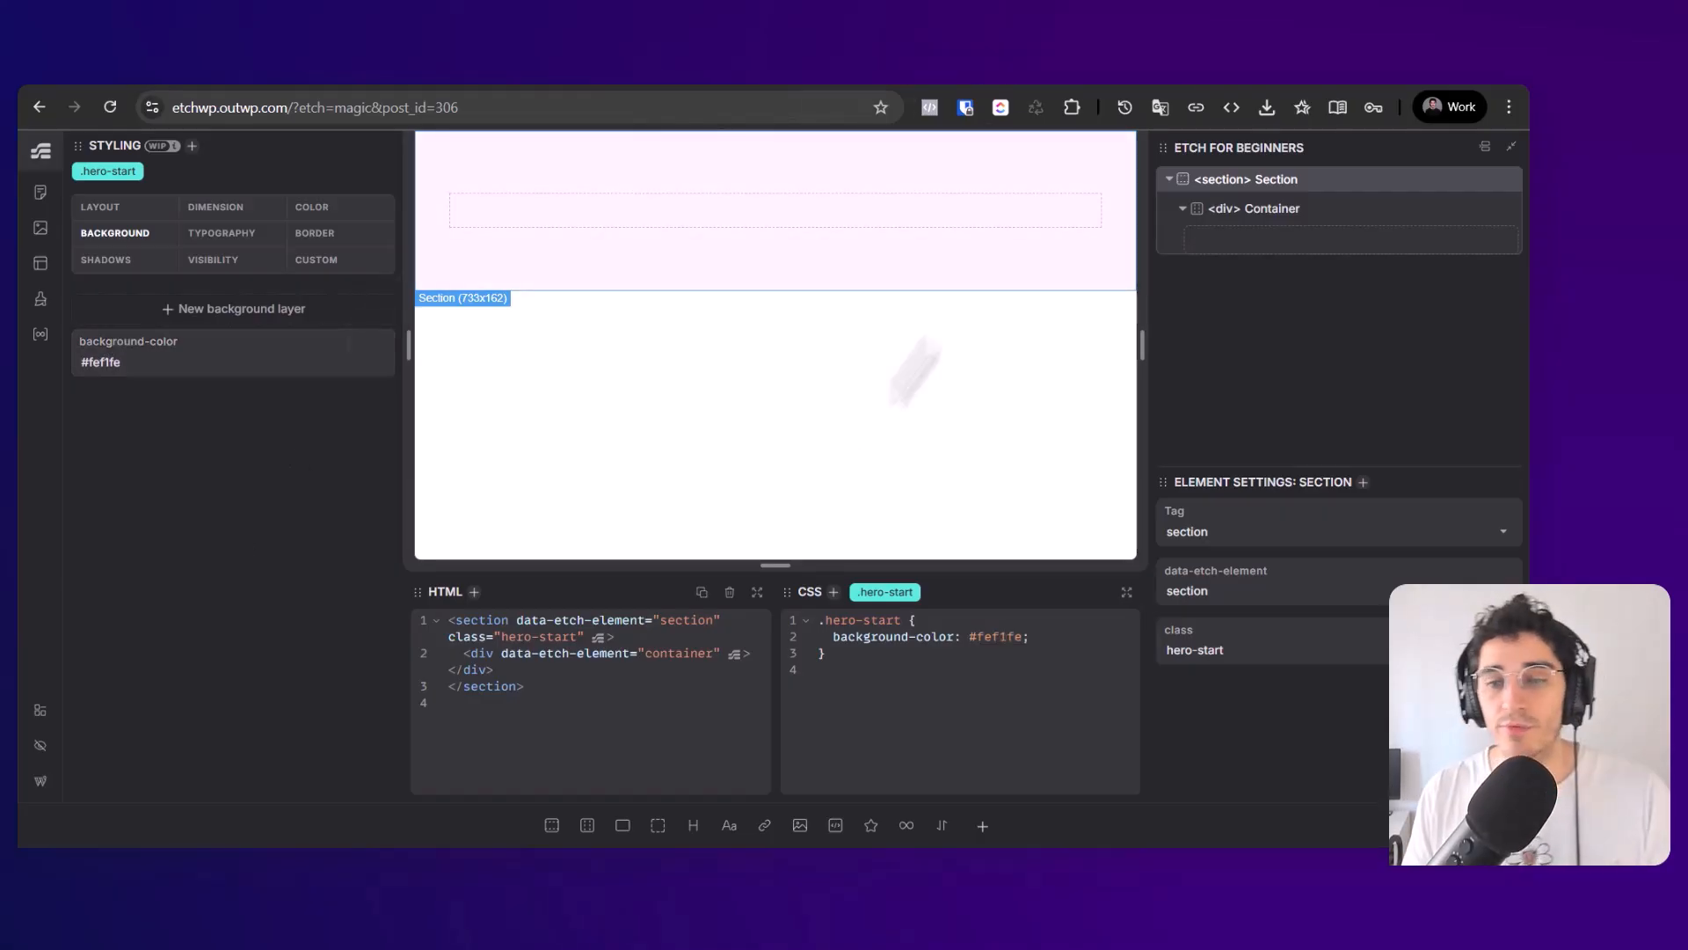
double_click(1016, 644)
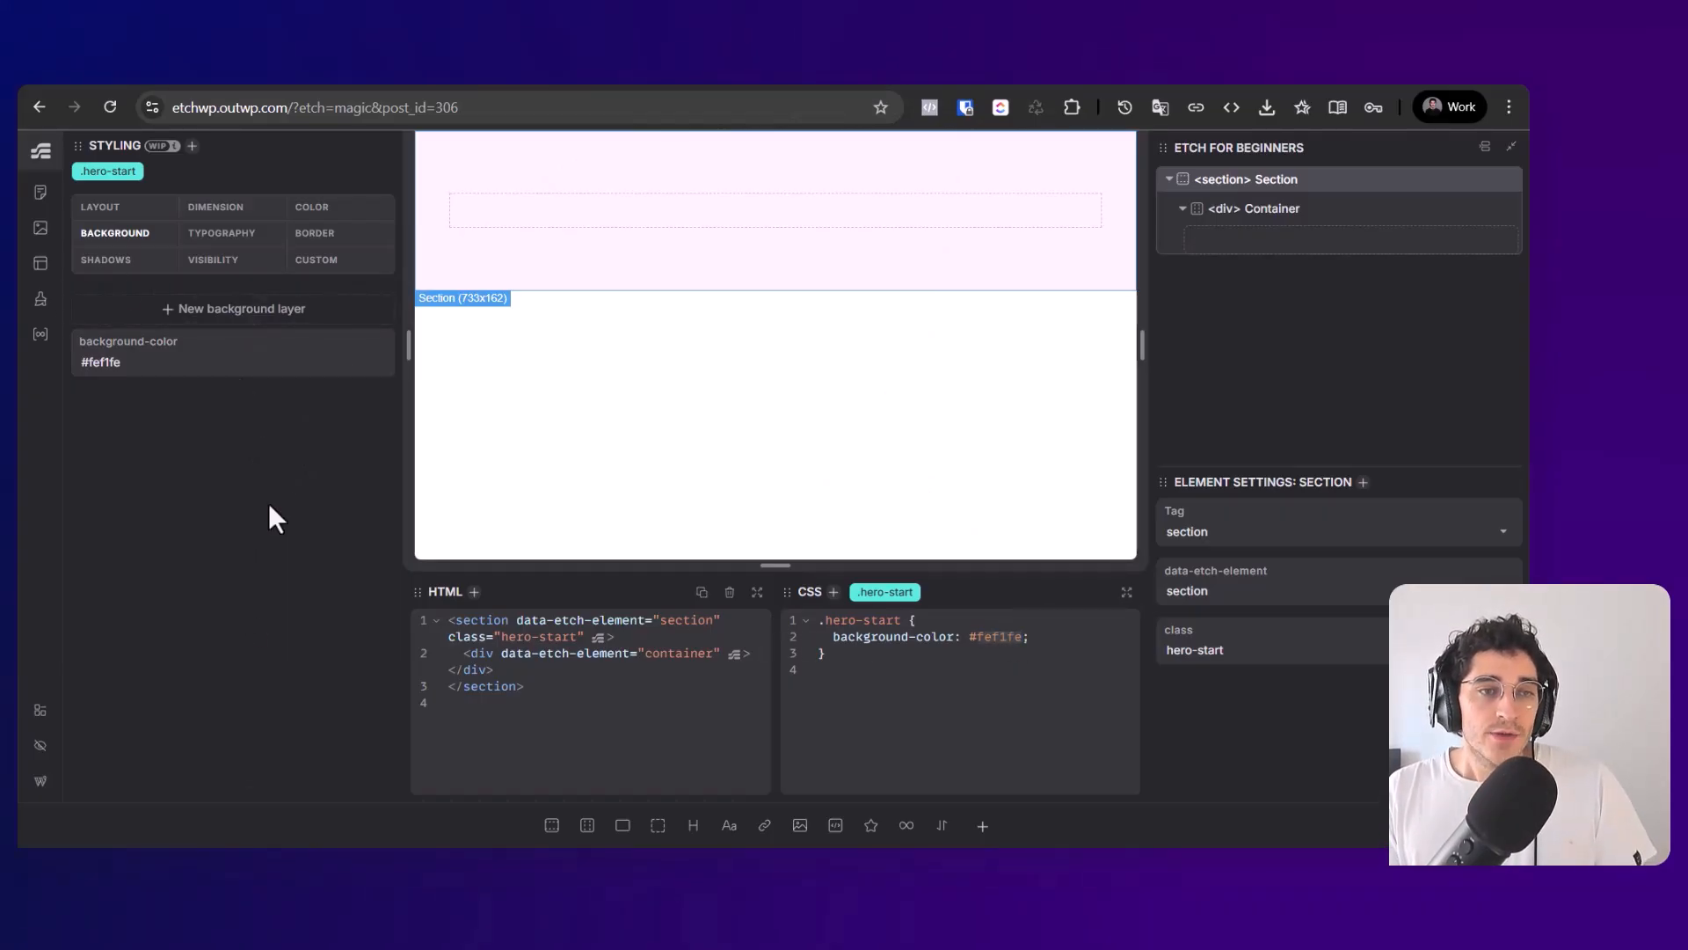
left_click(101, 206)
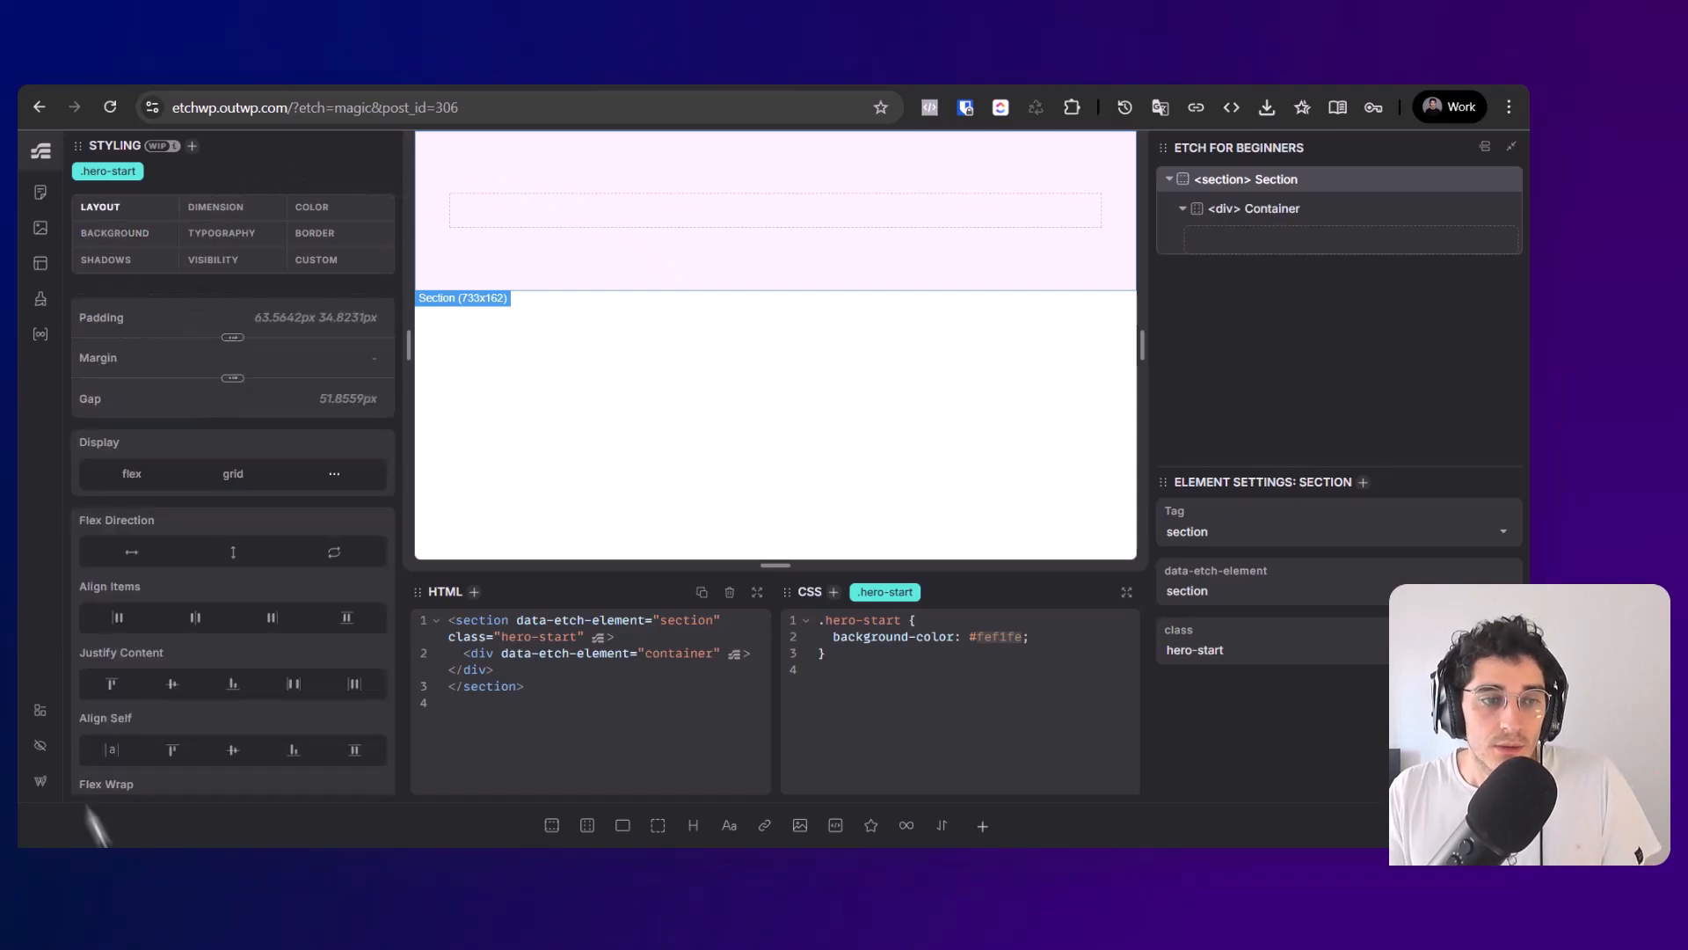
Step: Add a heading inside the container, and try moving it out of the container and back in
left_click(1287, 216)
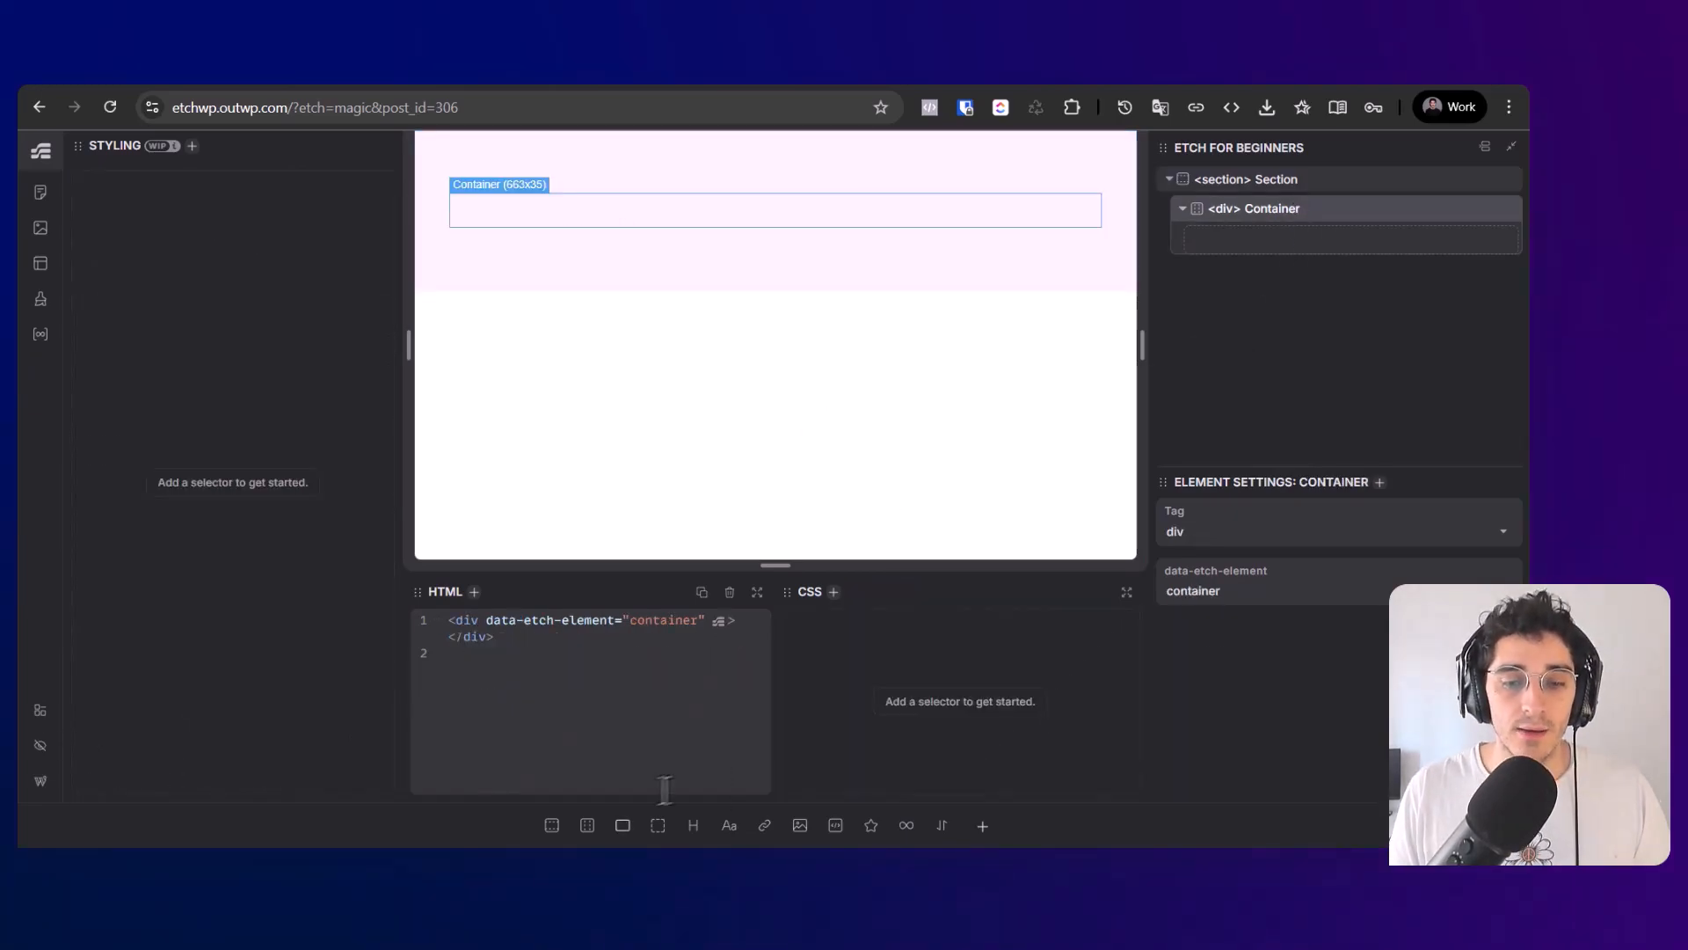
left_click(694, 826)
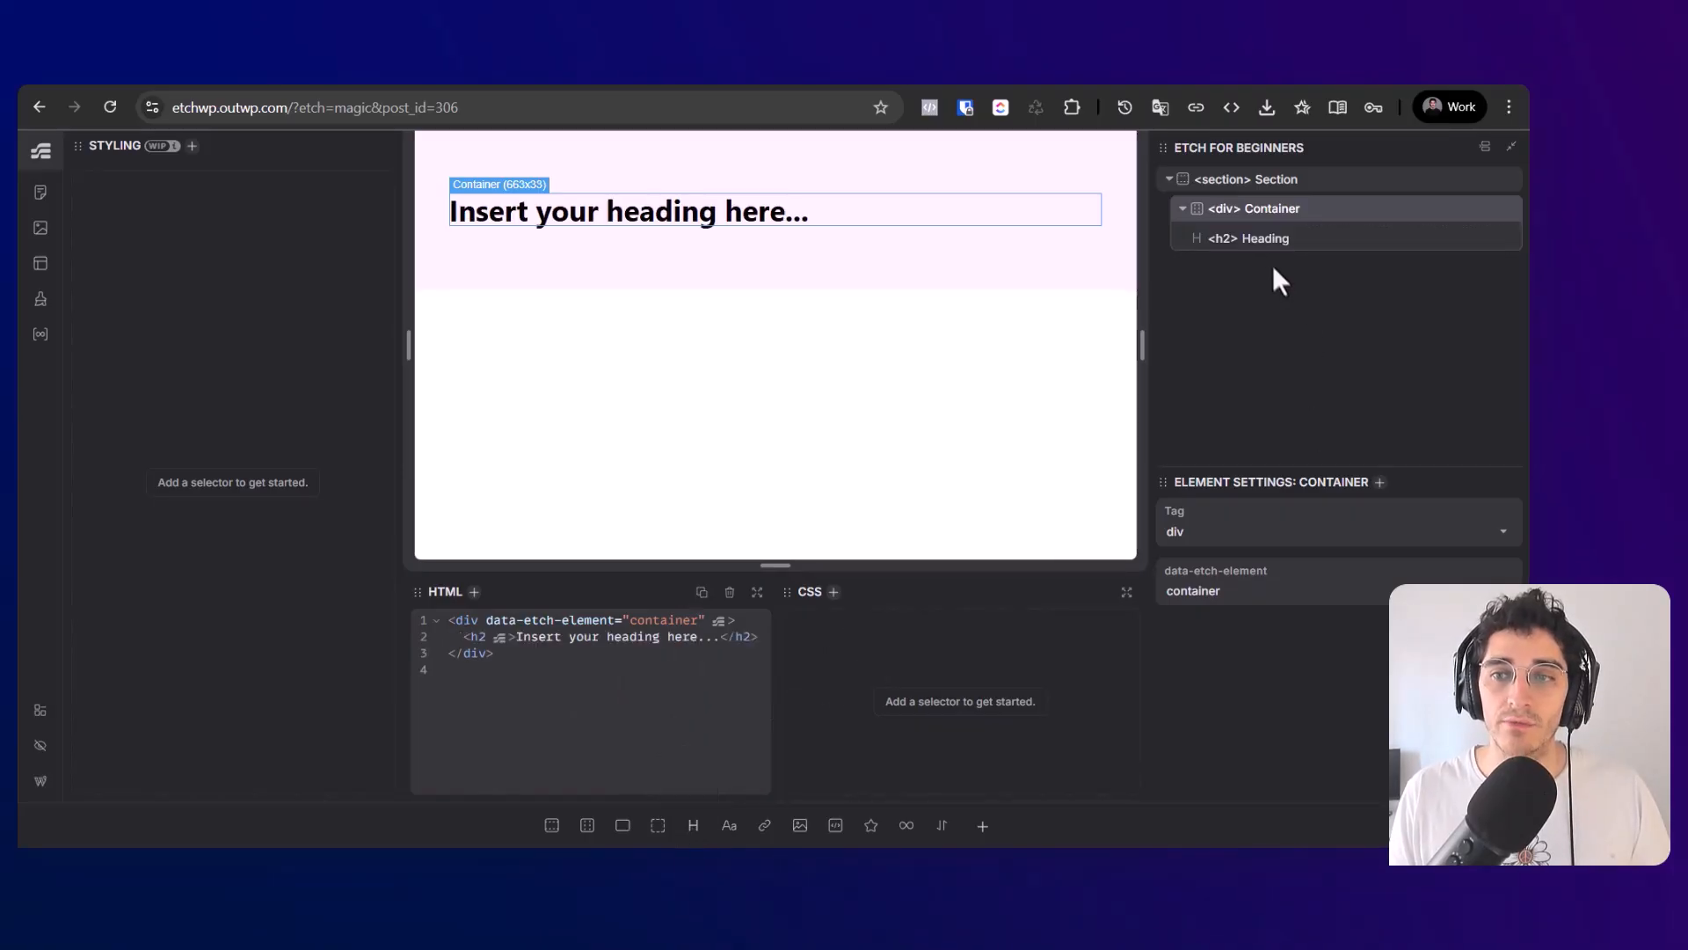
mouse_move(1271, 253)
left_mouse_down()
mouse_move(1315, 226)
mouse_move(1281, 265)
left_mouse_up()
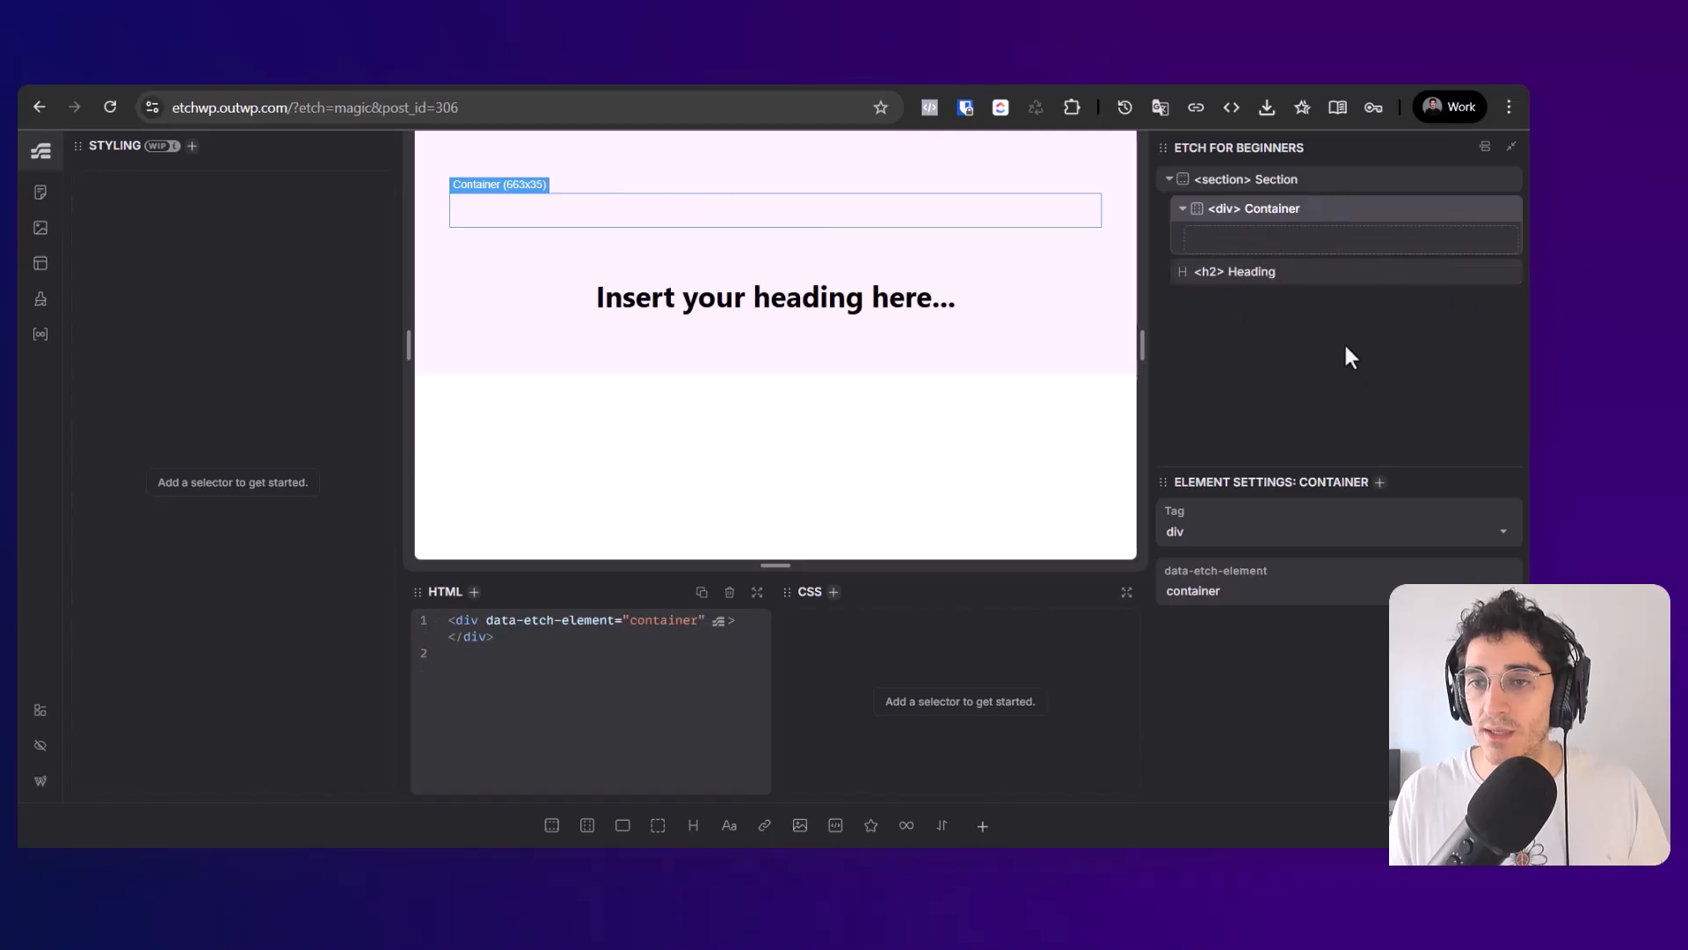
left_click_drag(1236, 274, 1305, 225)
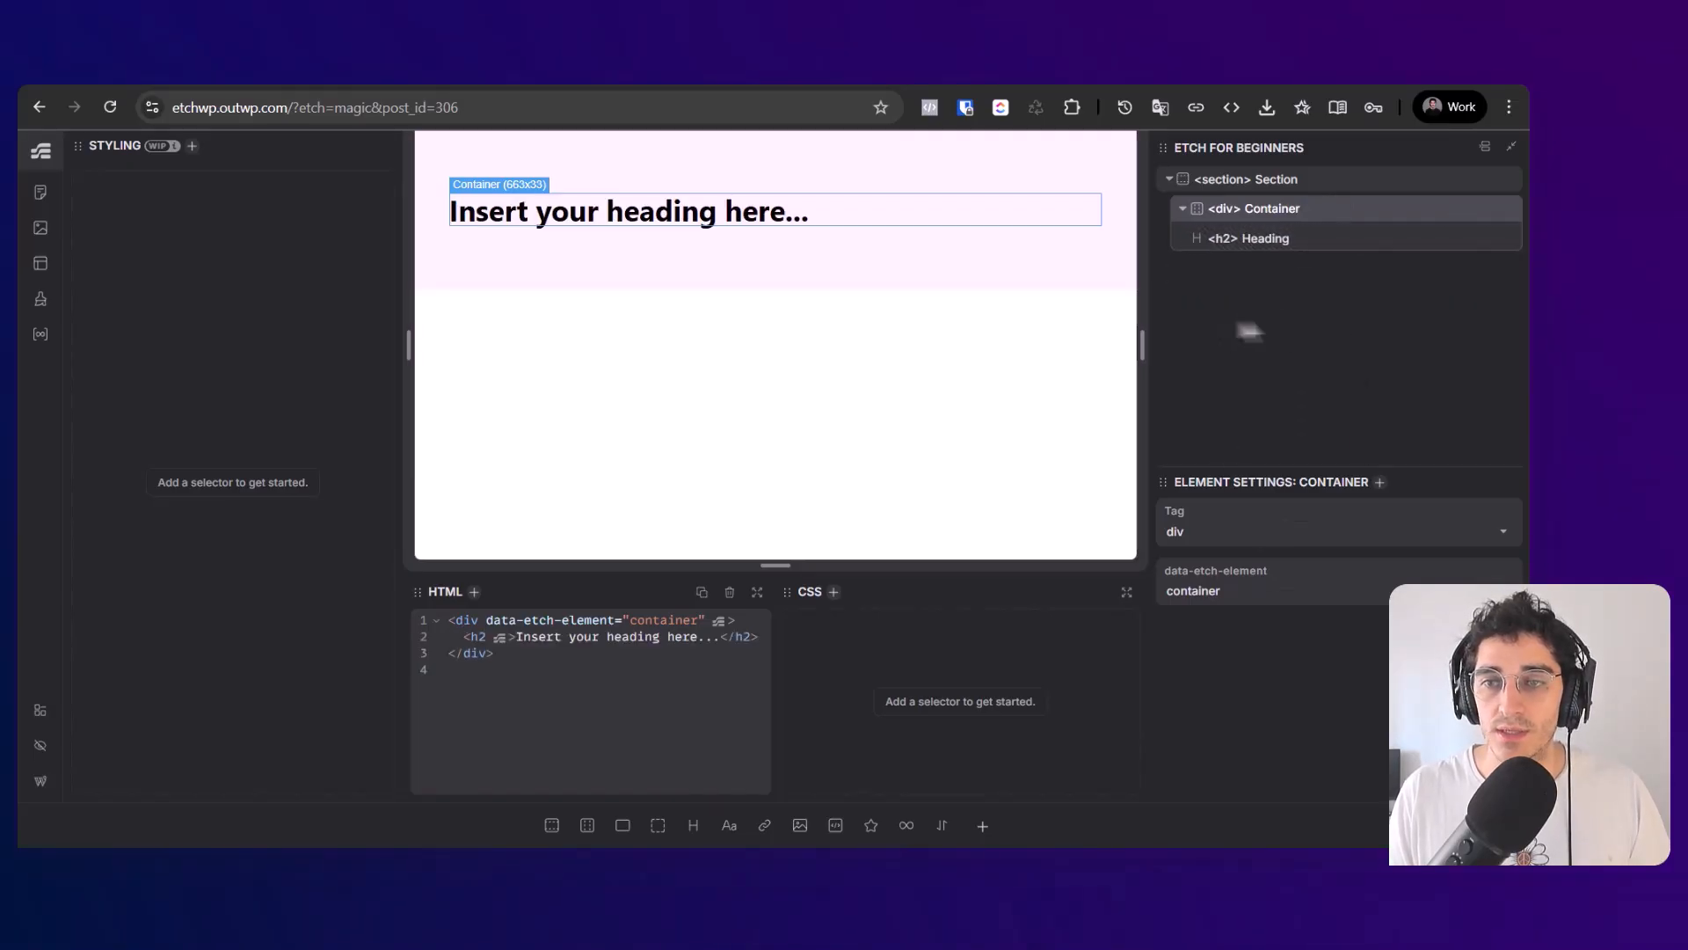
Step: Change the heading's text to "My first website with Etch"
left_click(1310, 241)
double_click(701, 227)
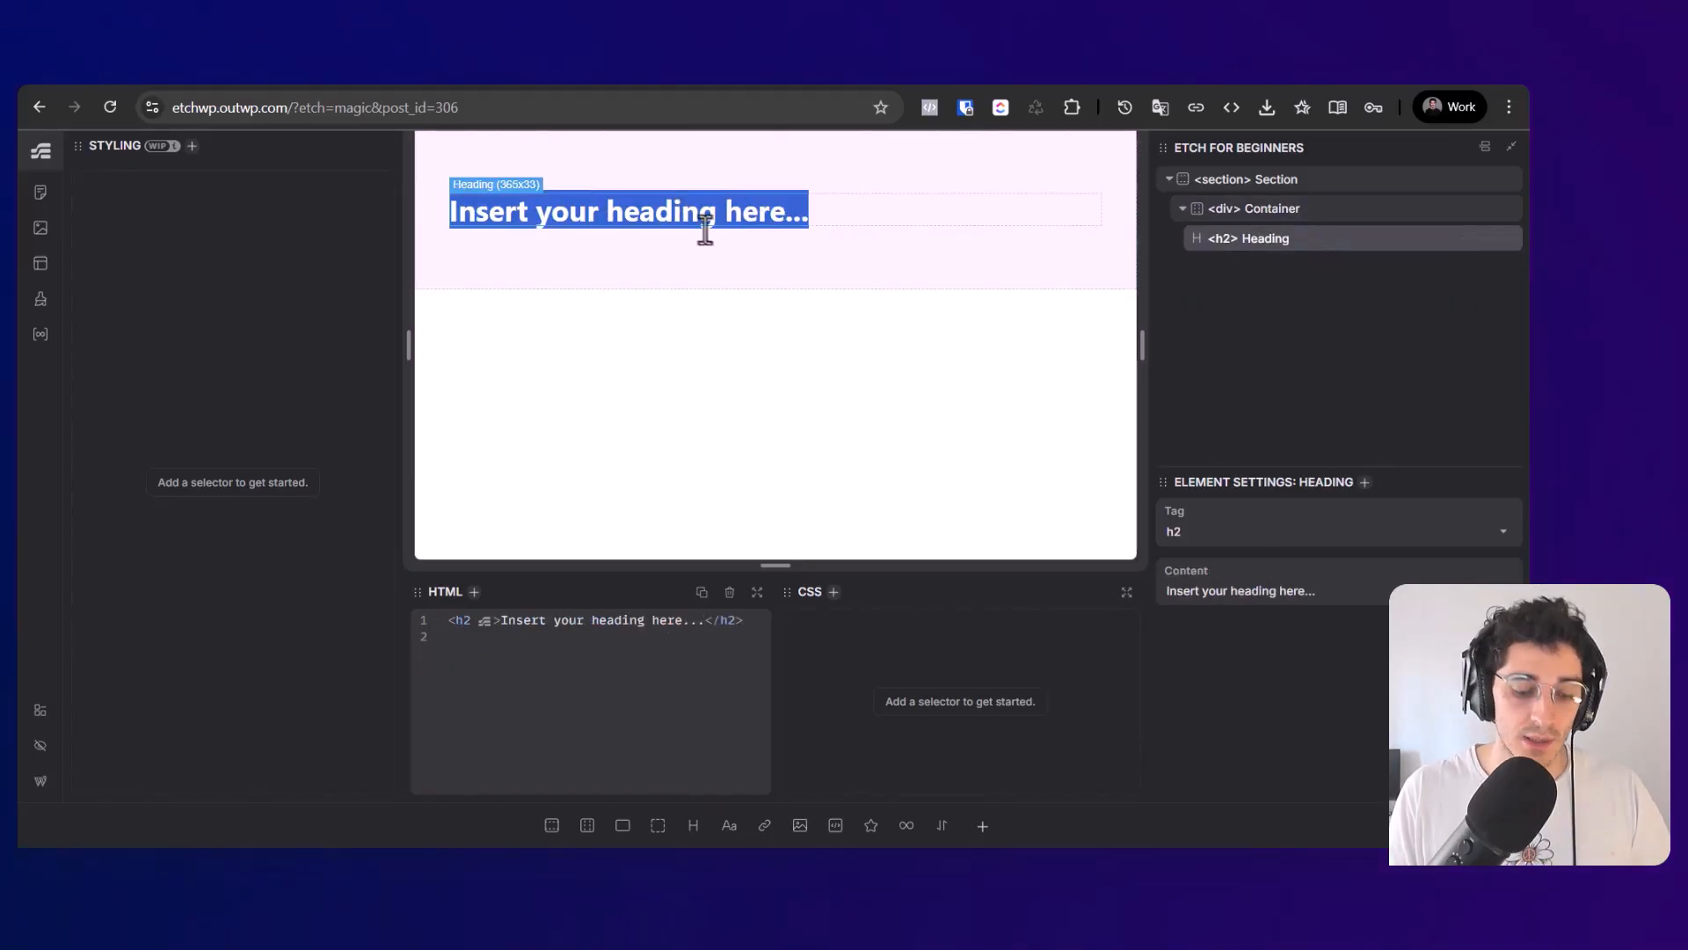
type("My first")
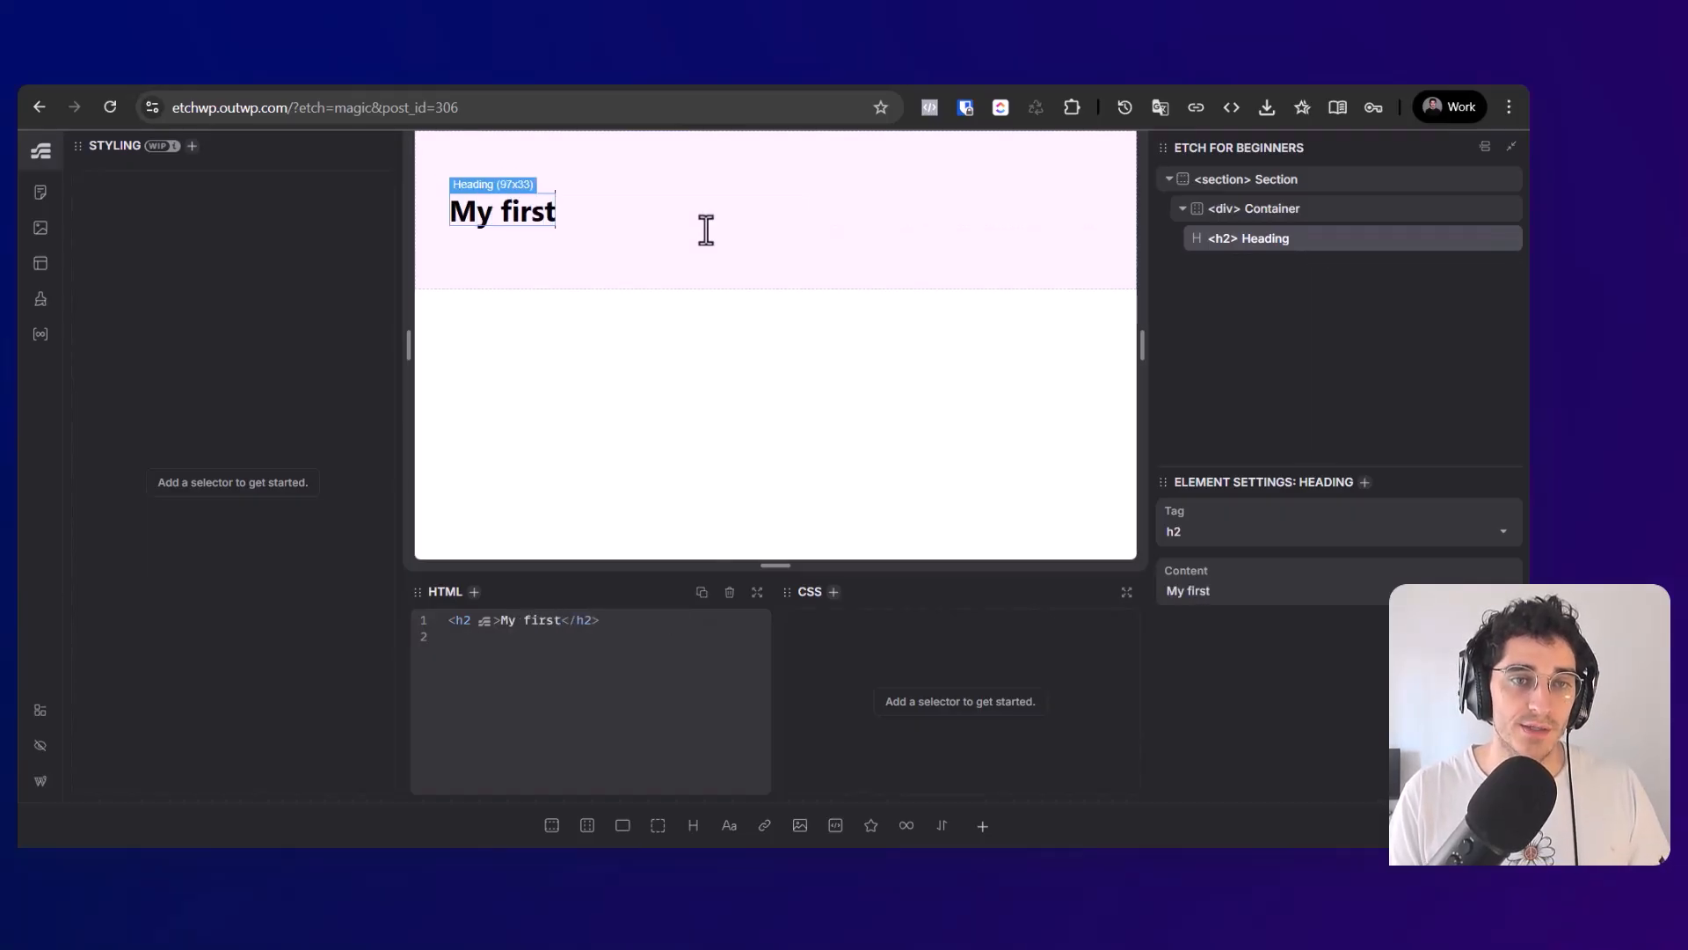
type(" website with Etch")
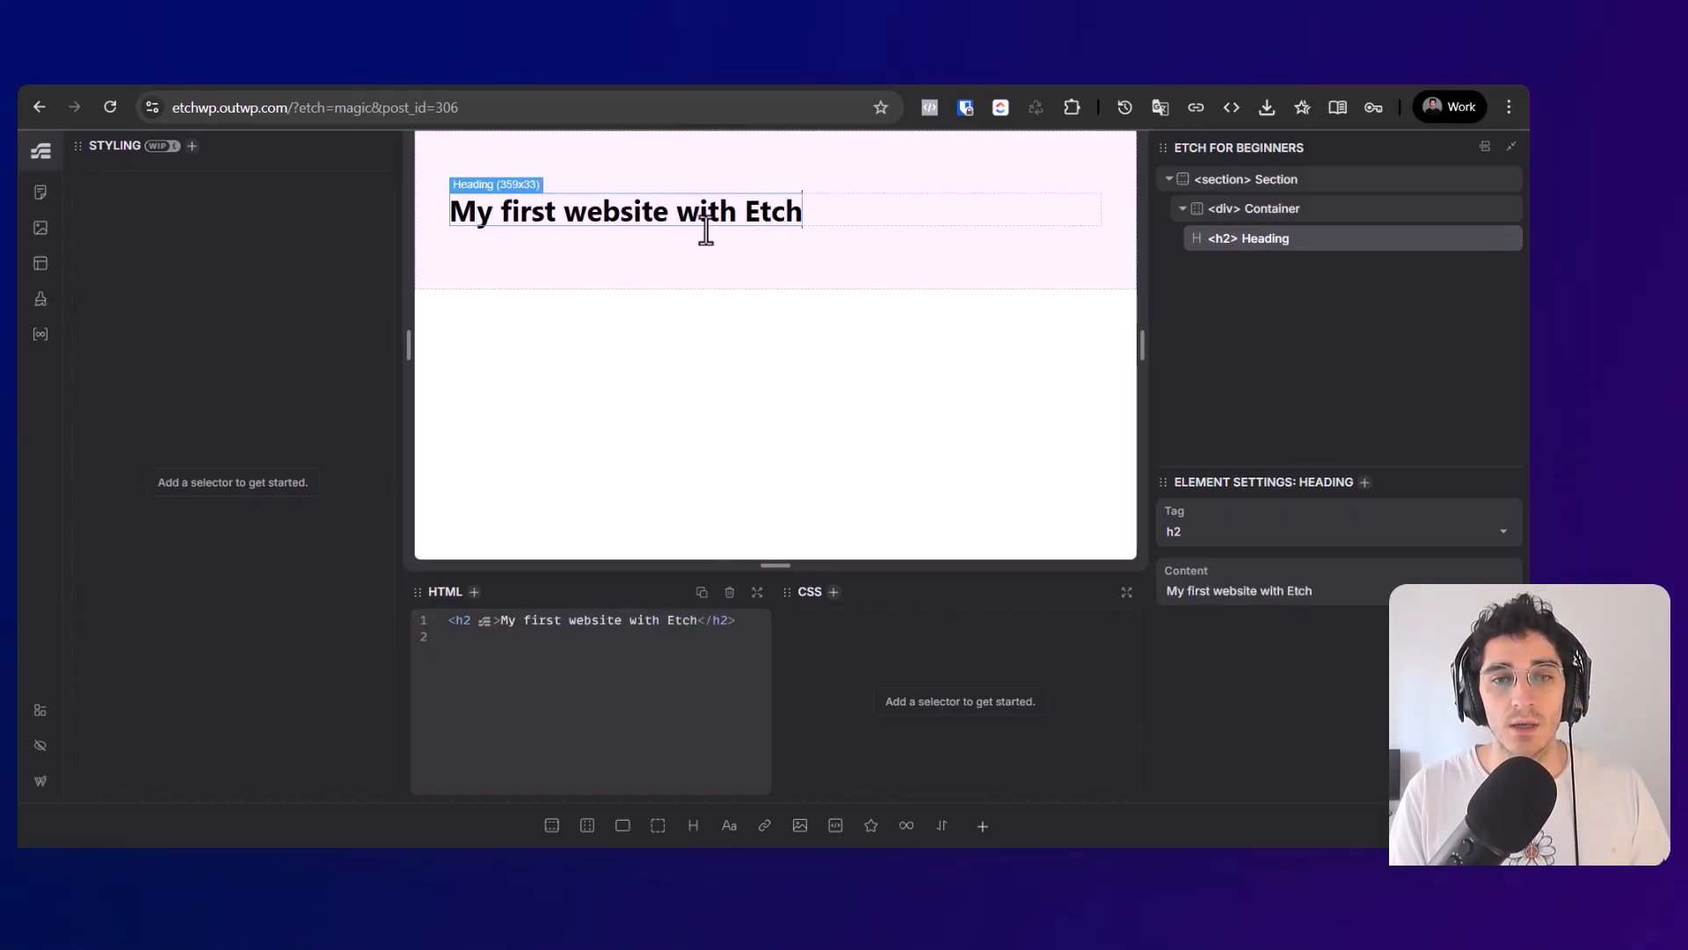
Step: Add a text element below the heading and replace its placeholder with the Lorem ipsum paragraph
left_click(729, 826)
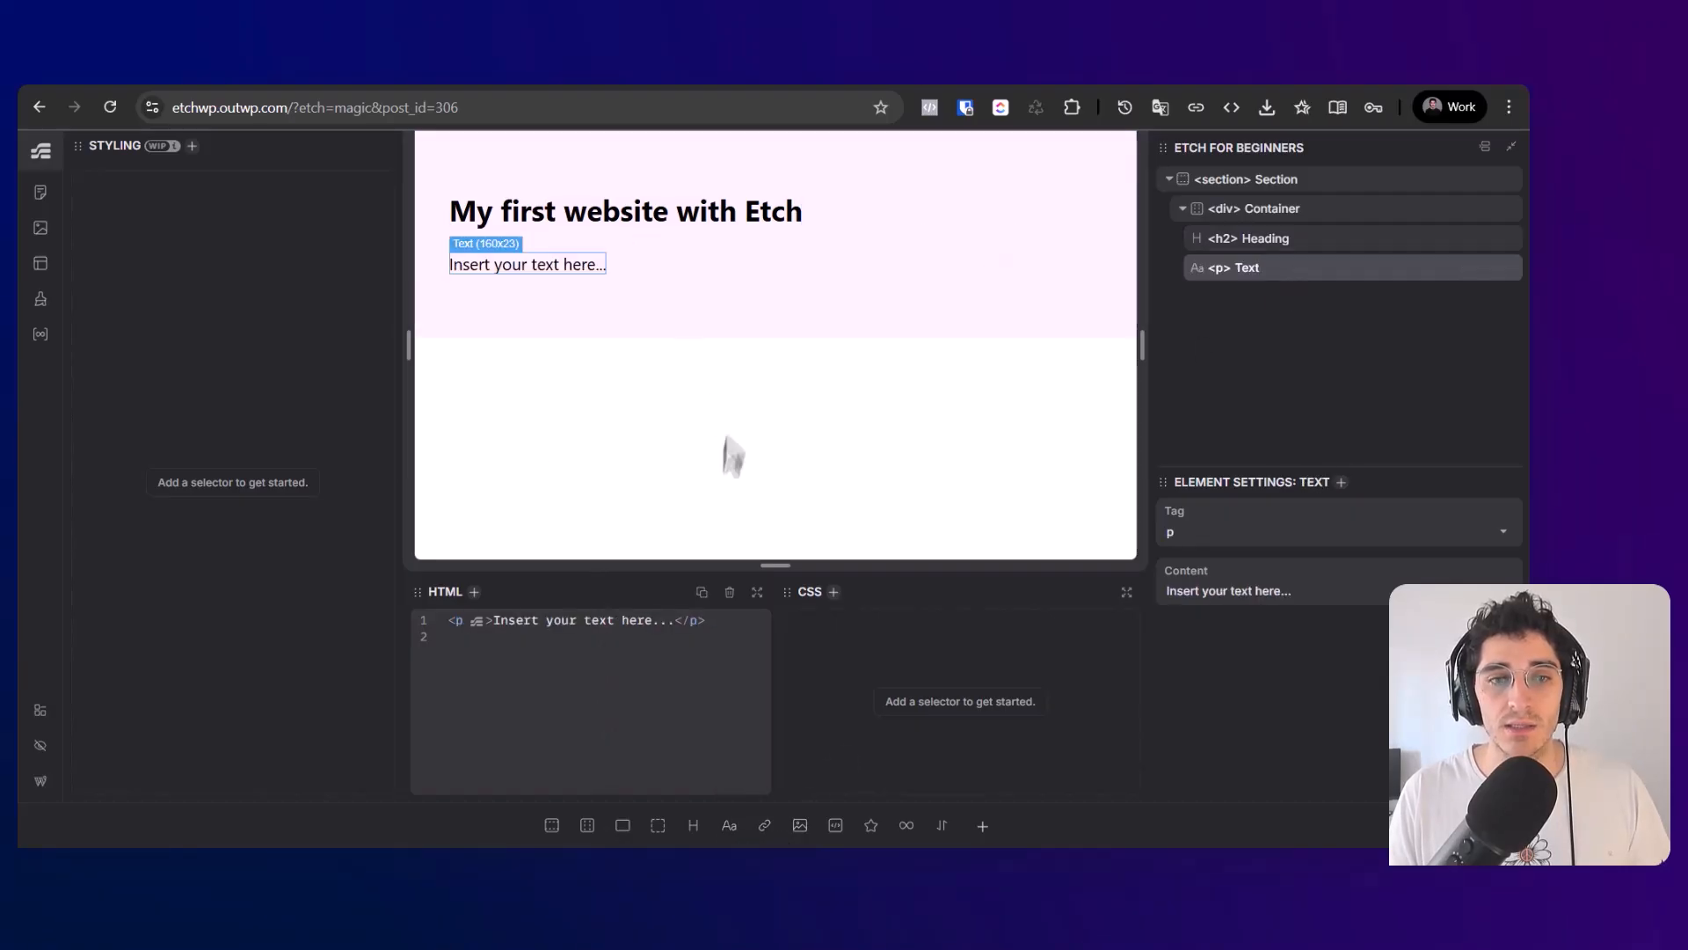
triple_click(469, 267)
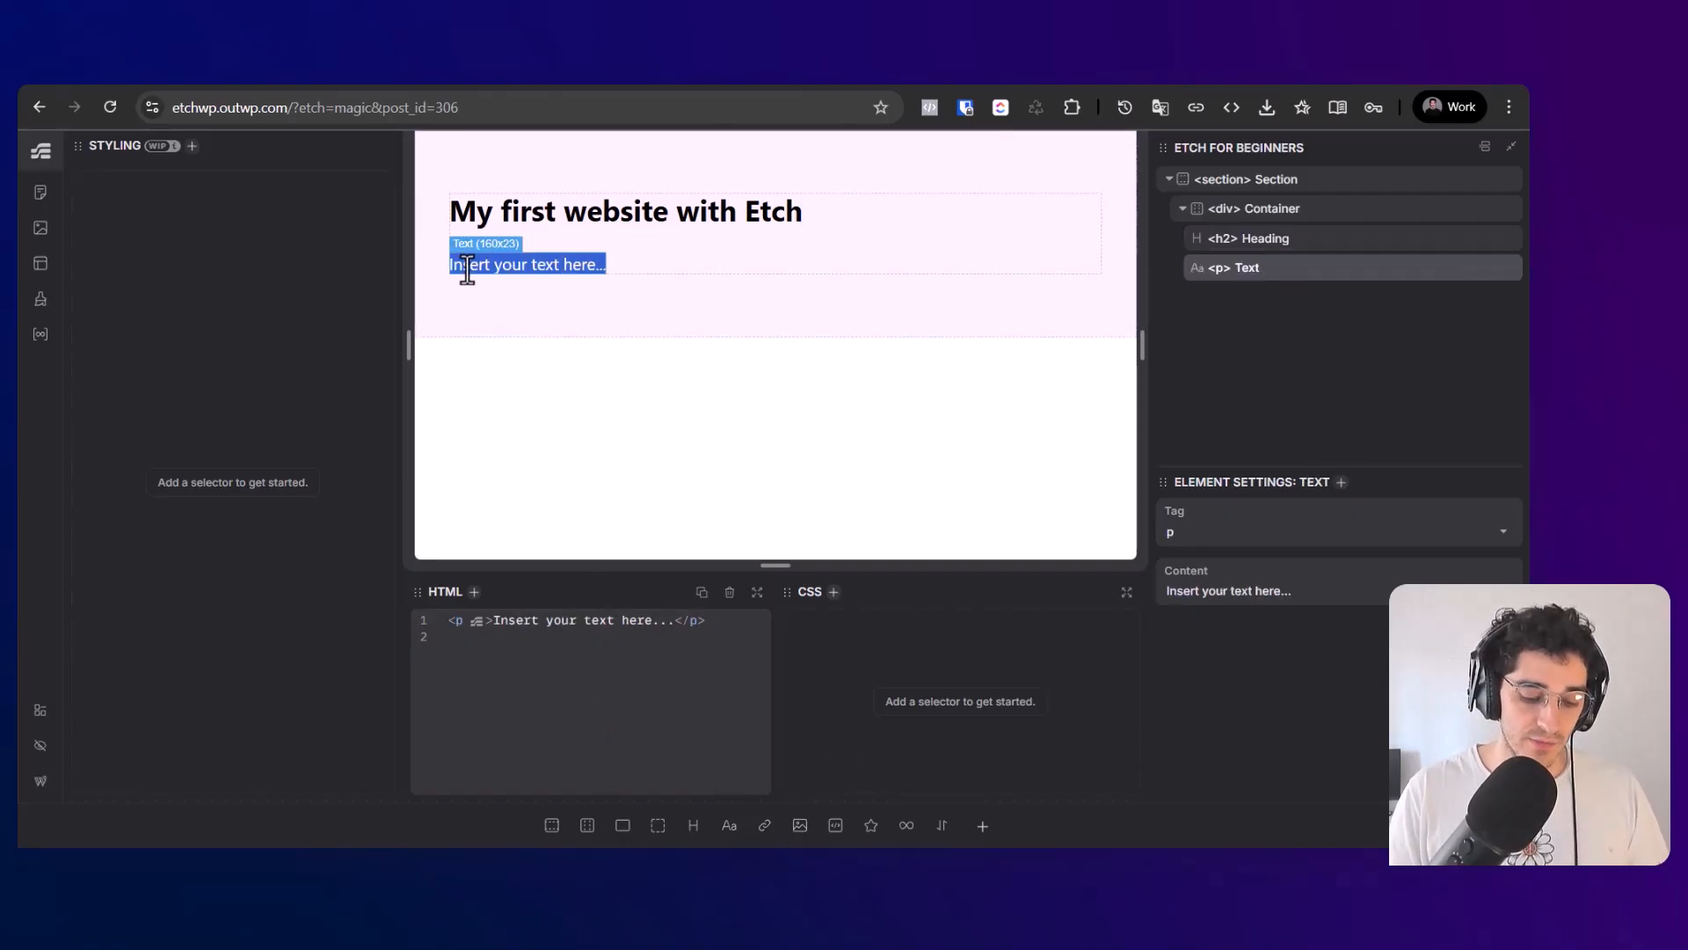
key("BackSpace")
type("Lorem ipsum dolor sit amet, consectetur adipiscing elit, sed do eiusmod tempor incididunt ut labore et dolore magna aliqua. Ut enim ad minim veniam, quis nostrud exercitation ullamco laboris nisi ut aliquip ex ea commodo consequat. Duis aute irure dolor in reprehenderit in voluptate velit esse cillum dolore eu fugiat nulla pariatur. Excepteur sint occaecat cupidatat non proident, sunt in culpa qui officia deserunt mollit anim id est laborum.")
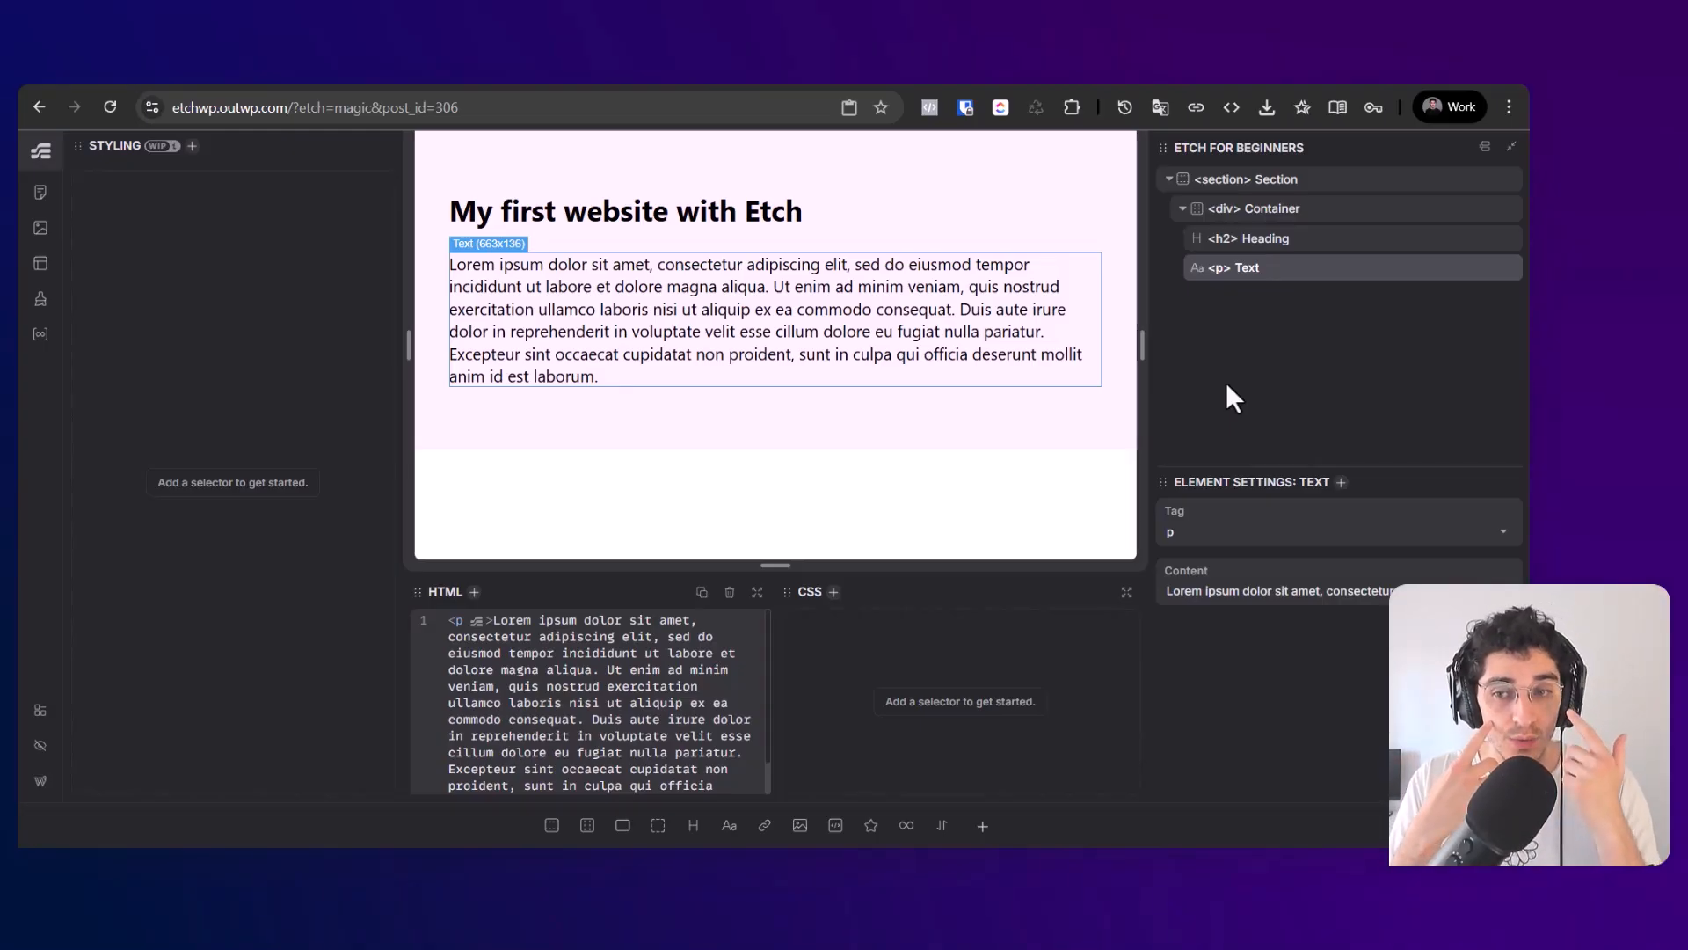
Step: Dock the HTML panel, enlarged, under the section's page structure and move the element settings panel beside the CSS panel
left_click(1266, 179)
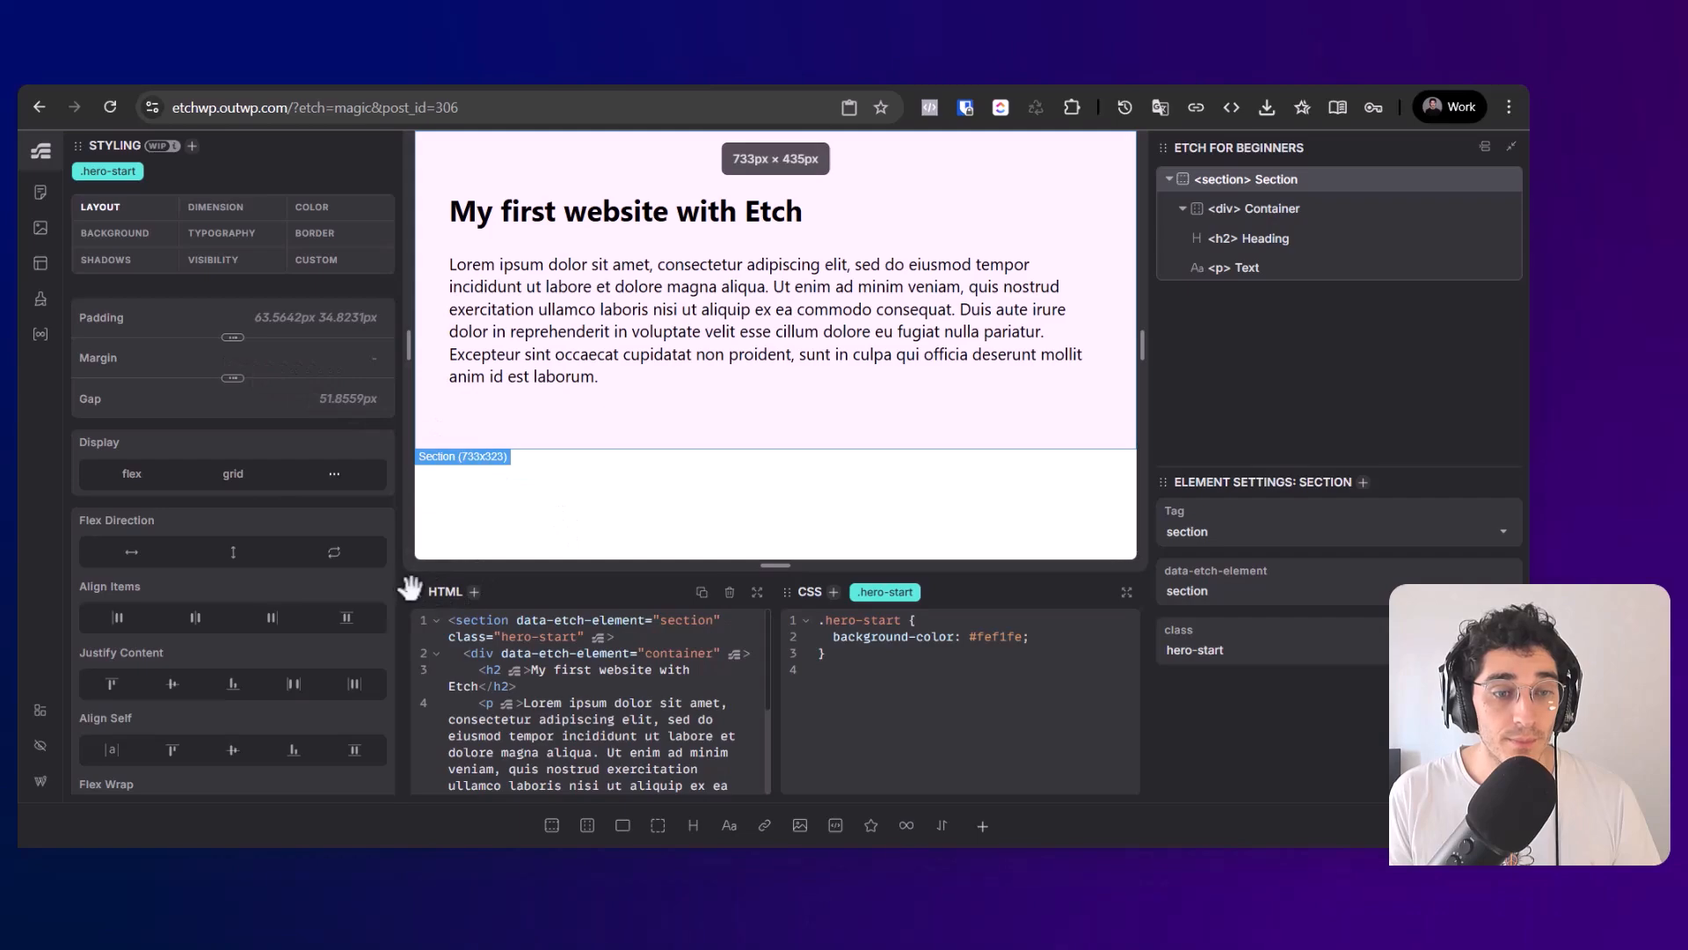
left_click_drag(413, 589, 409, 143)
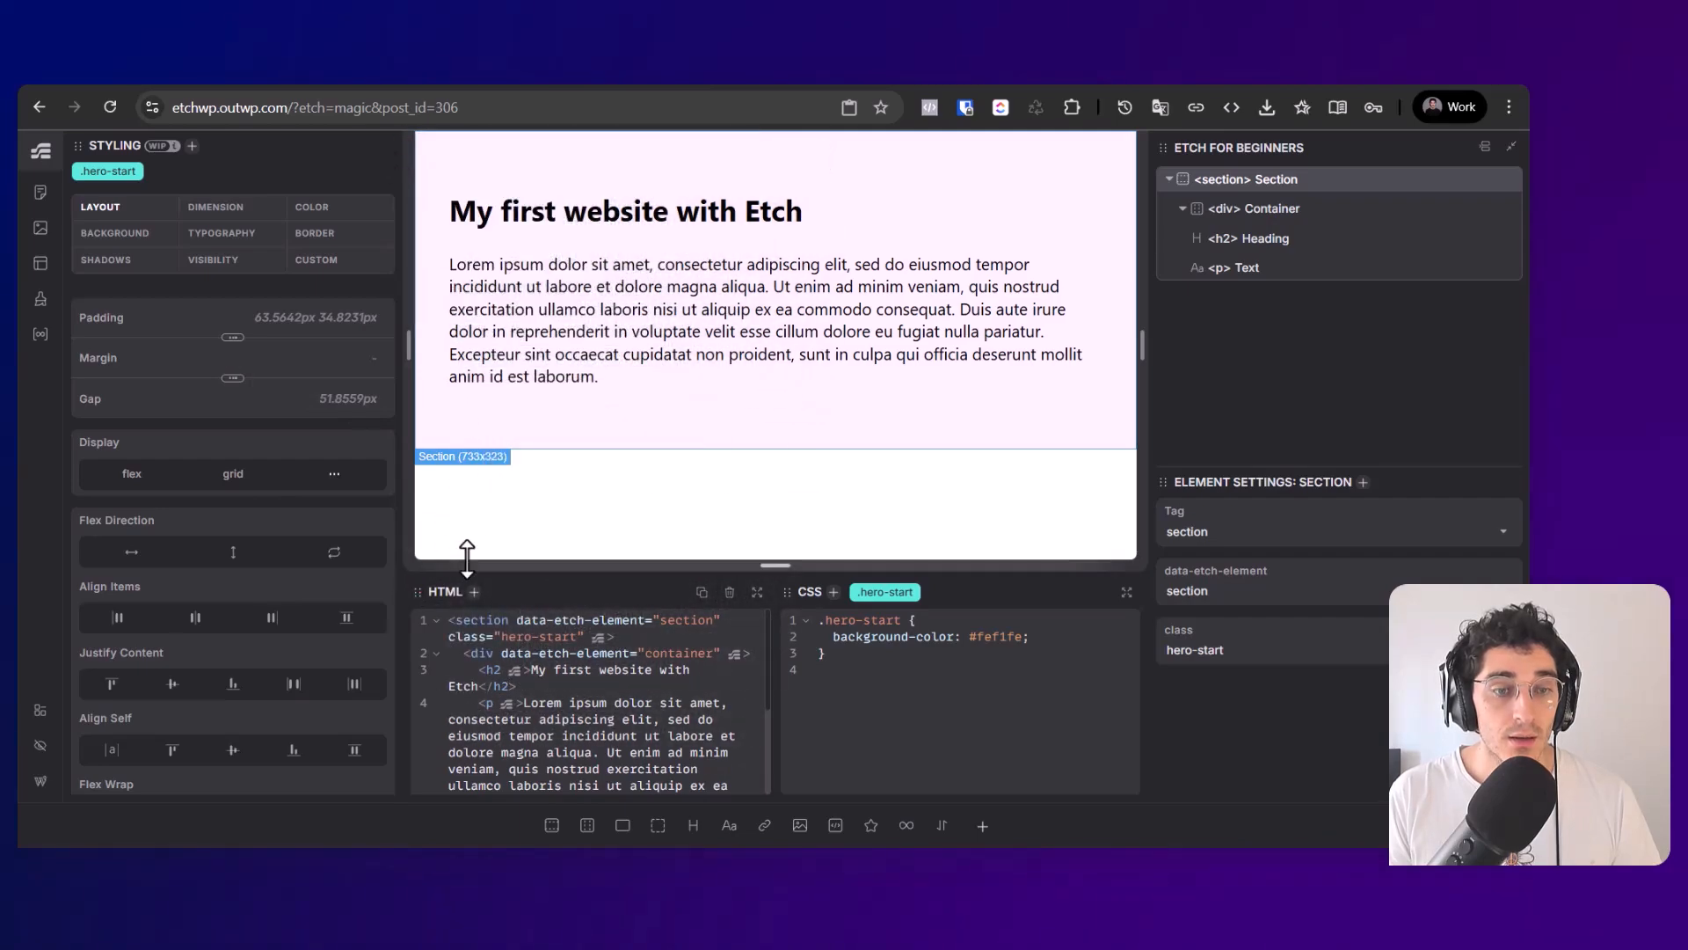
left_click_drag(417, 591, 1184, 304)
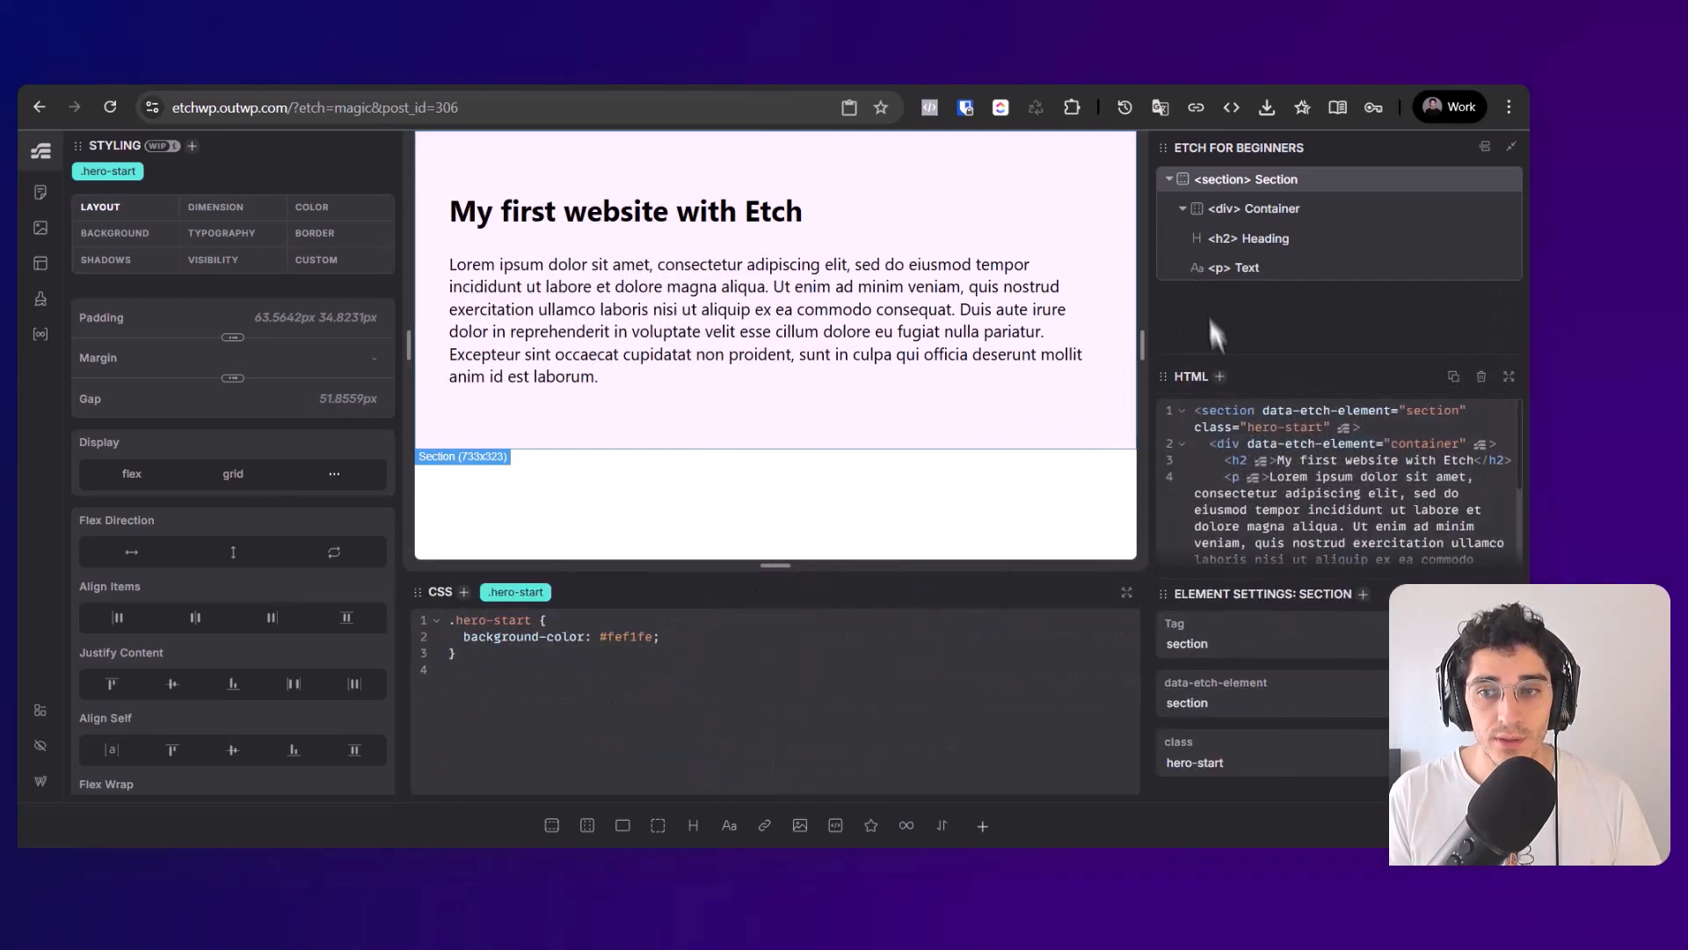
left_click_drag(1164, 594, 994, 615)
left_click_drag(1225, 466, 1225, 221)
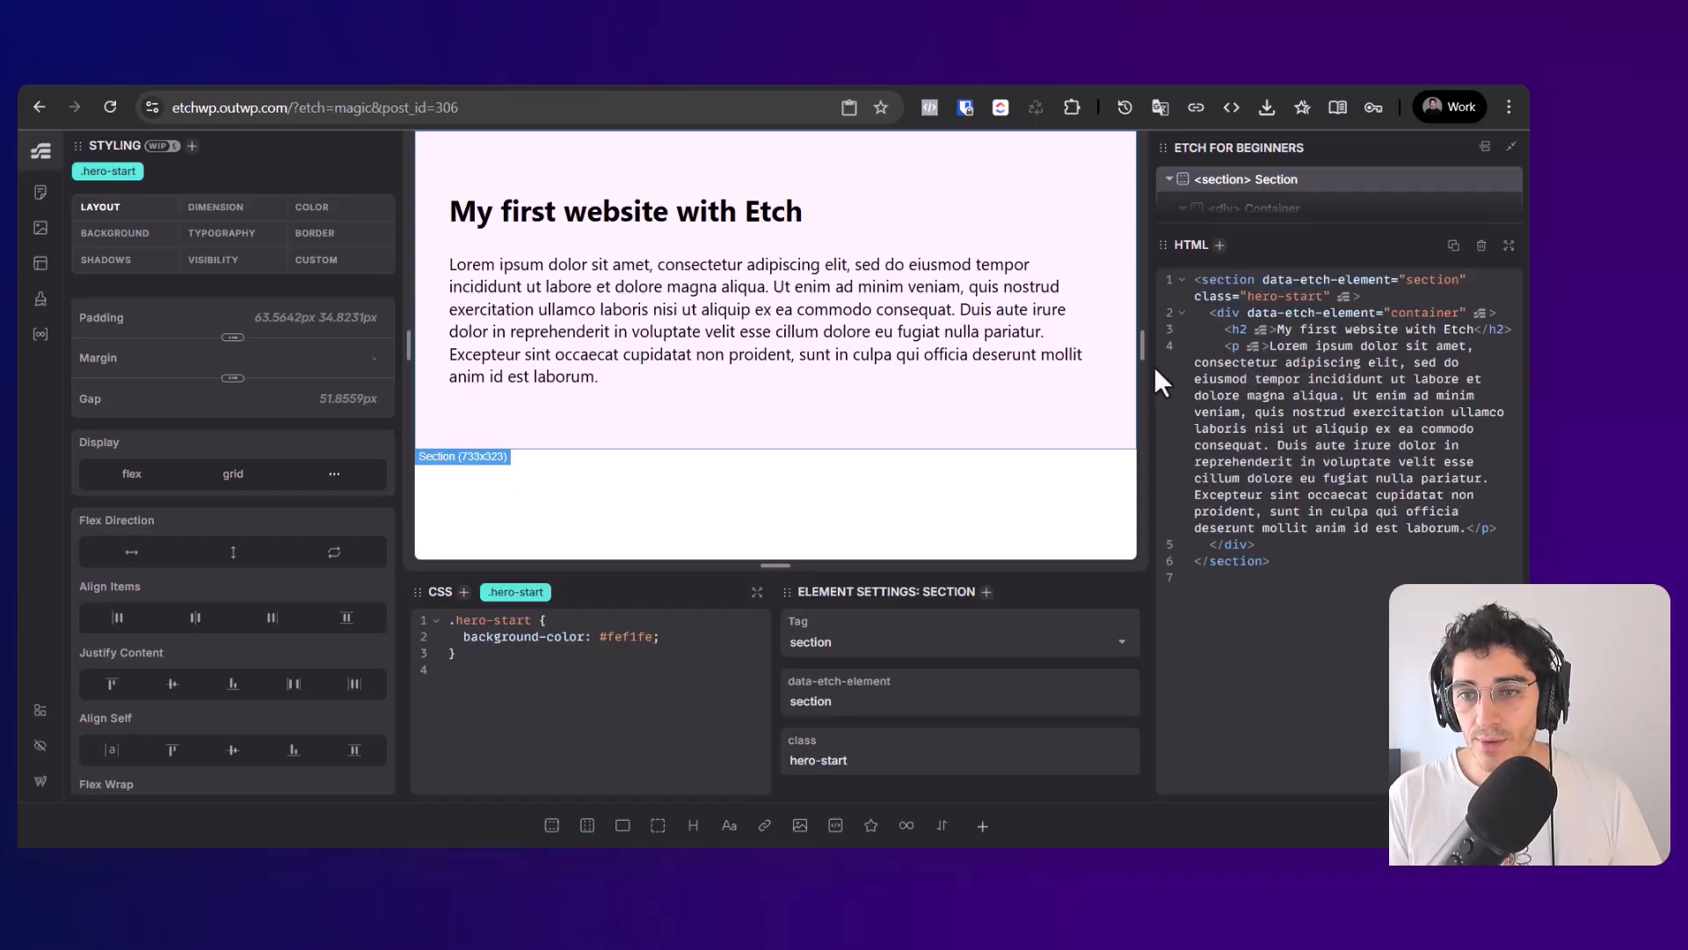
Step: Preview the page at 320 px wide and at full width, and dock the HTML panel above the Styling panel
left_click_drag(1145, 367, 848, 401)
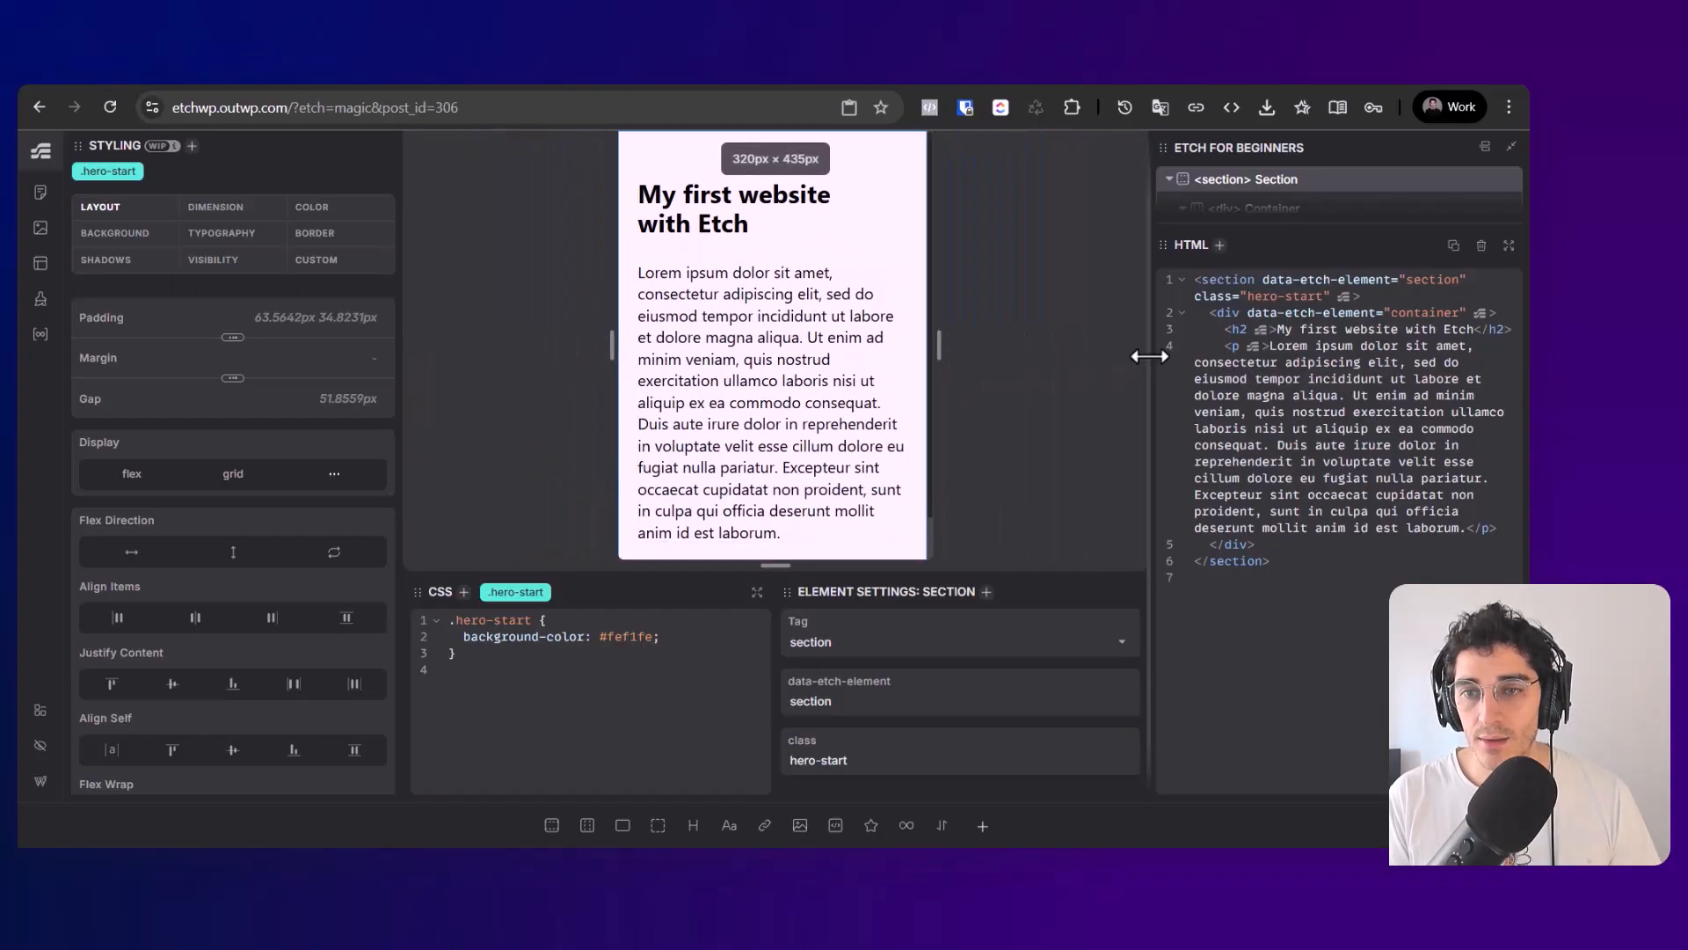
left_click_drag(1163, 246, 284, 163)
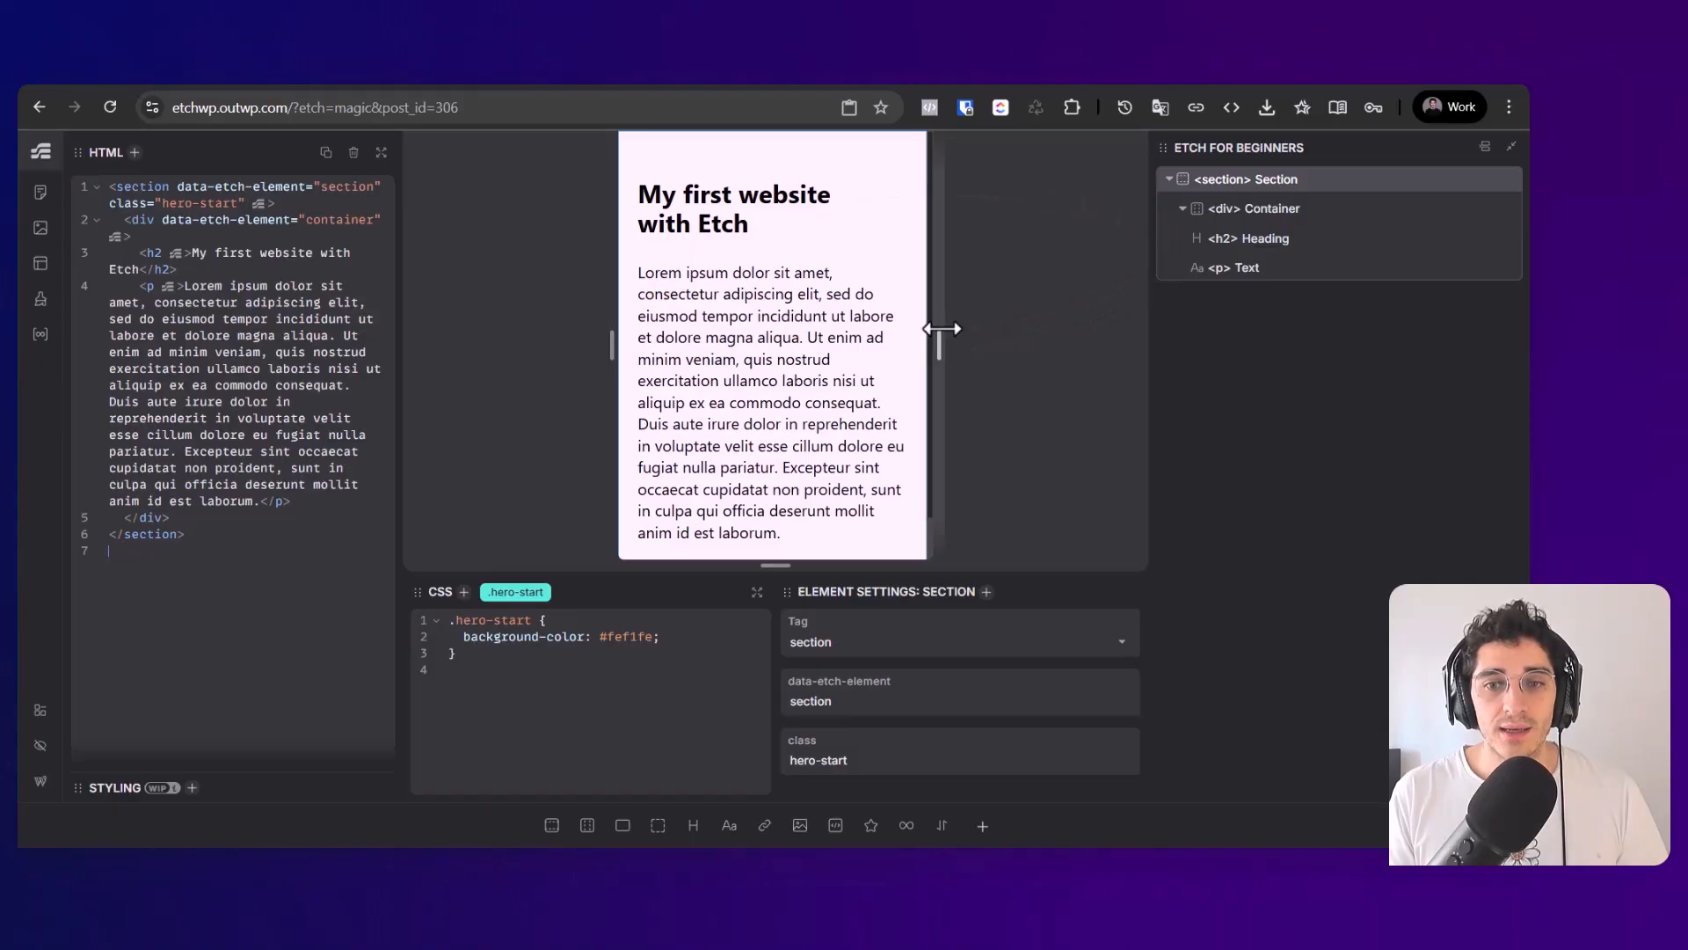
left_click_drag(940, 329, 1104, 340)
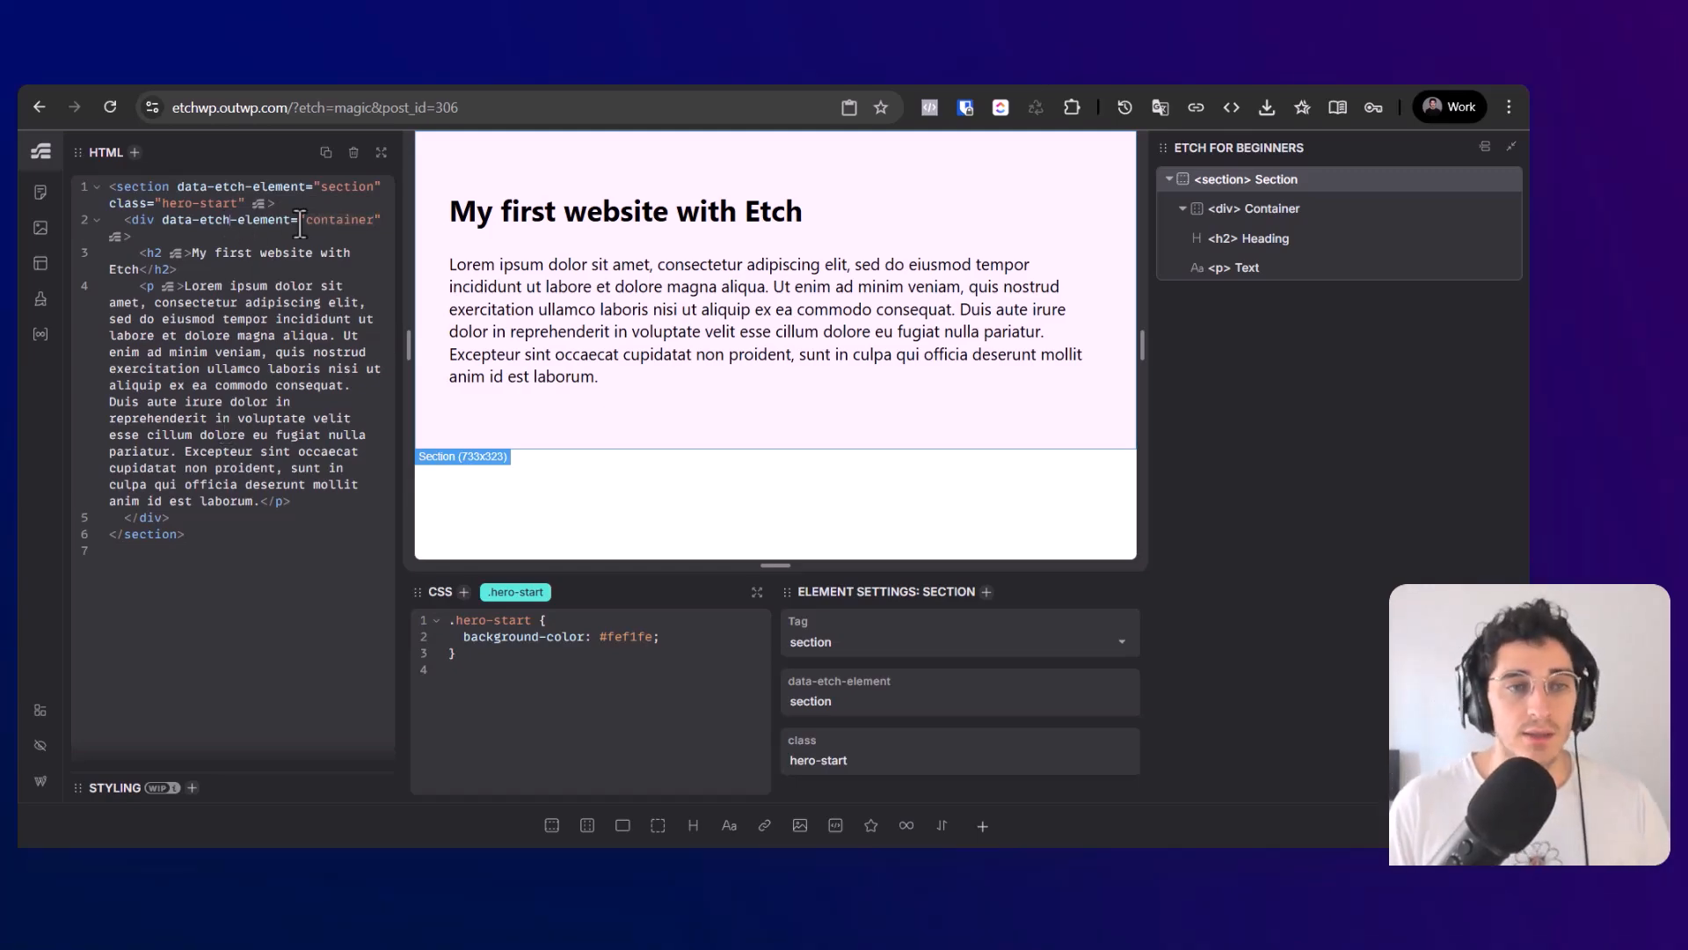
Step: Add a second text element below the Lorem ipsum paragraph, keeping its placeholder text
double_click(165, 302)
left_click(313, 504)
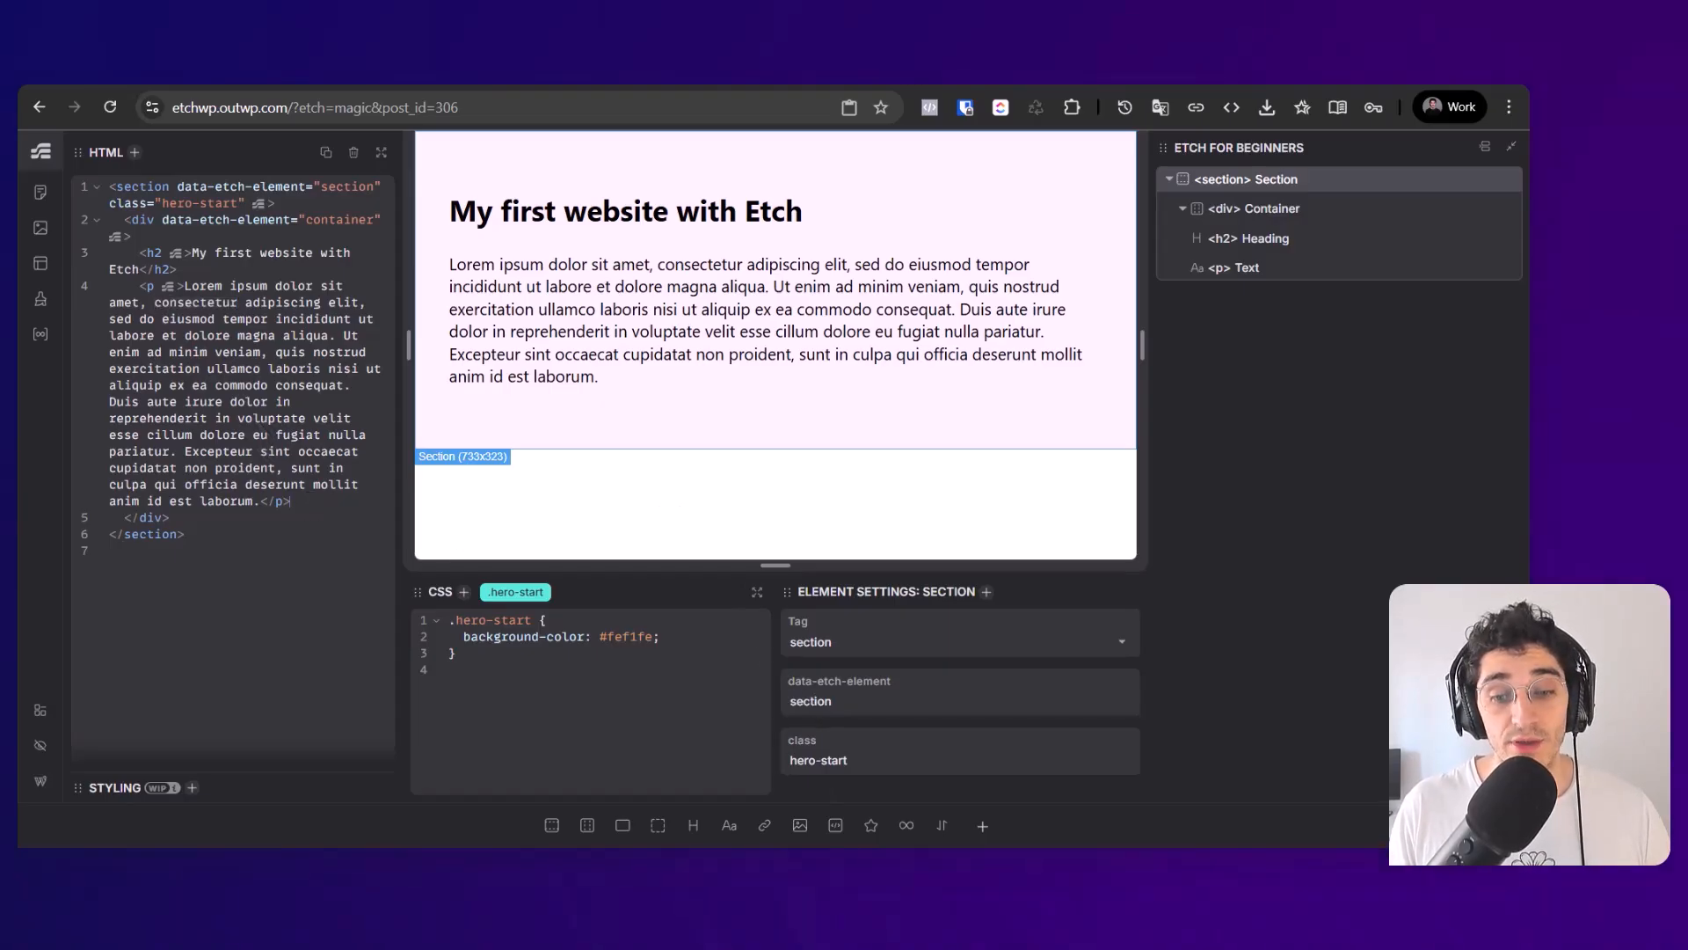
left_click(1247, 269)
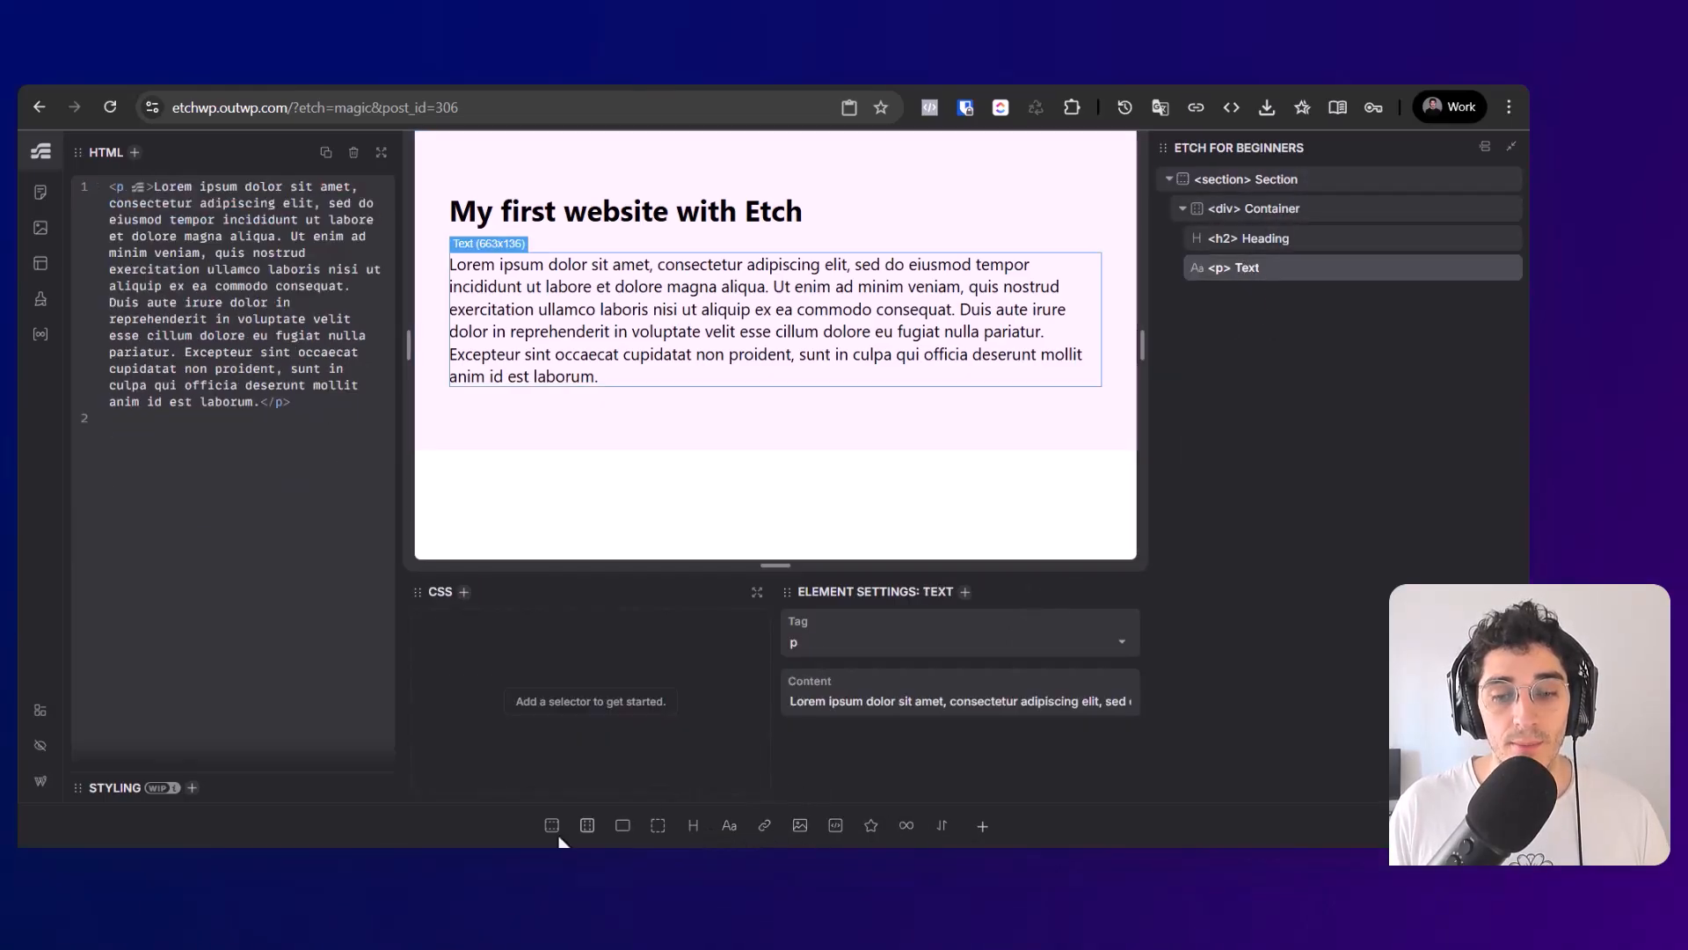
left_click(728, 827)
right_click(1273, 304)
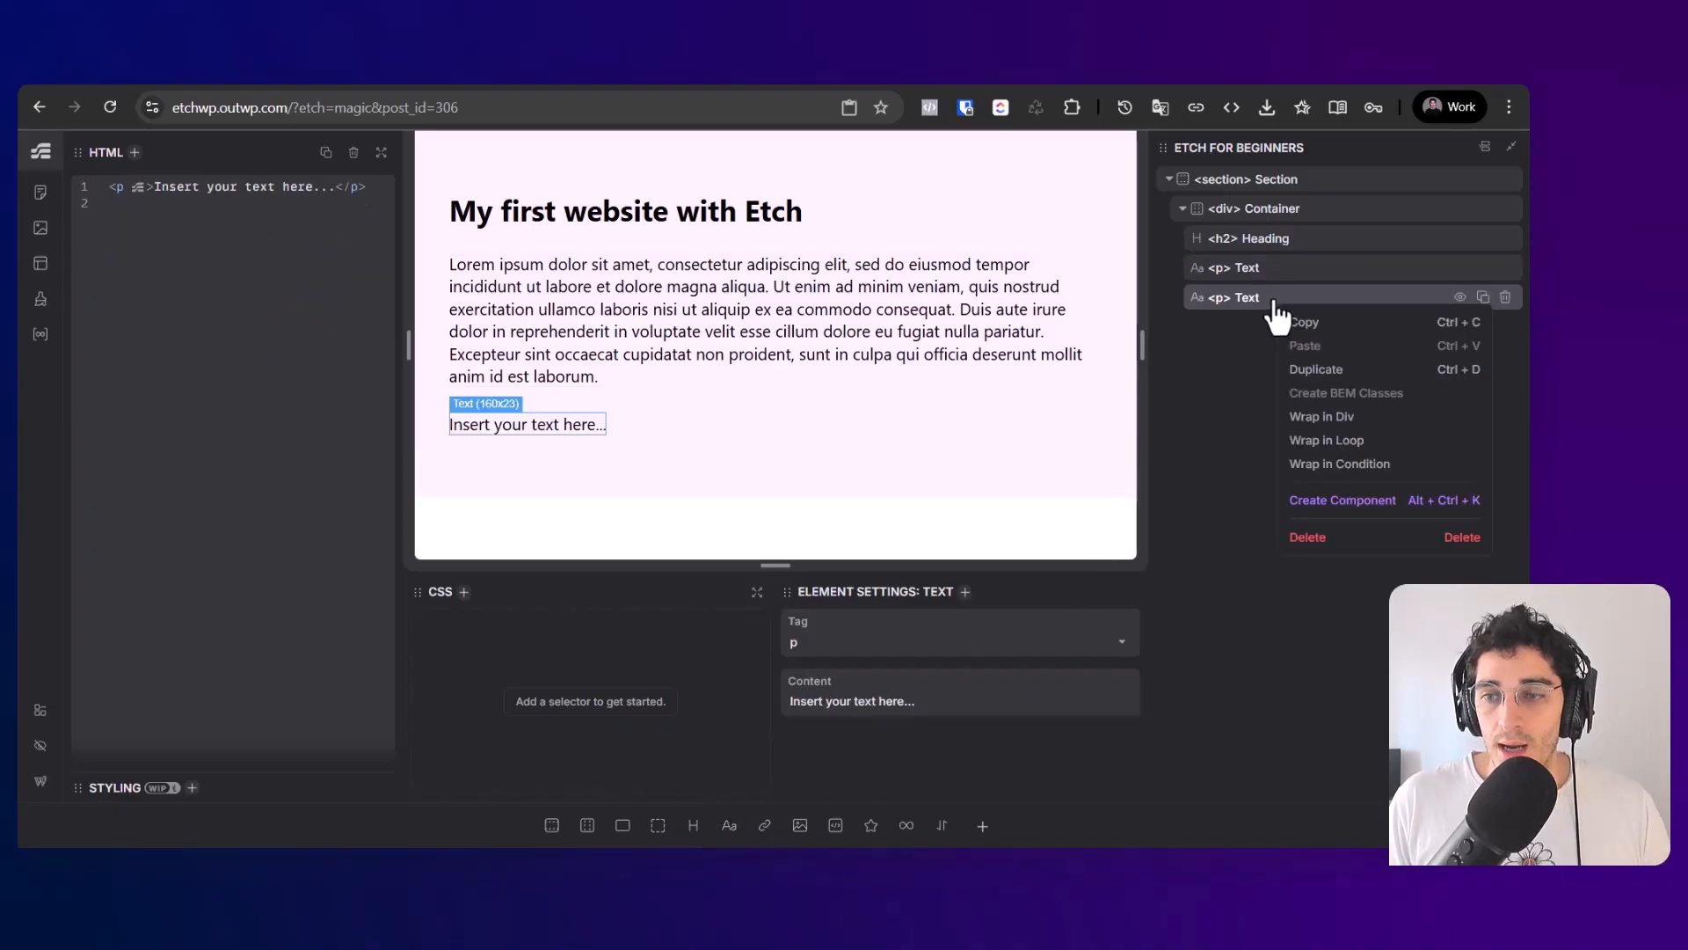
Step: Add a div below the second text element and nest another div inside it
left_click(657, 823)
left_click(656, 823)
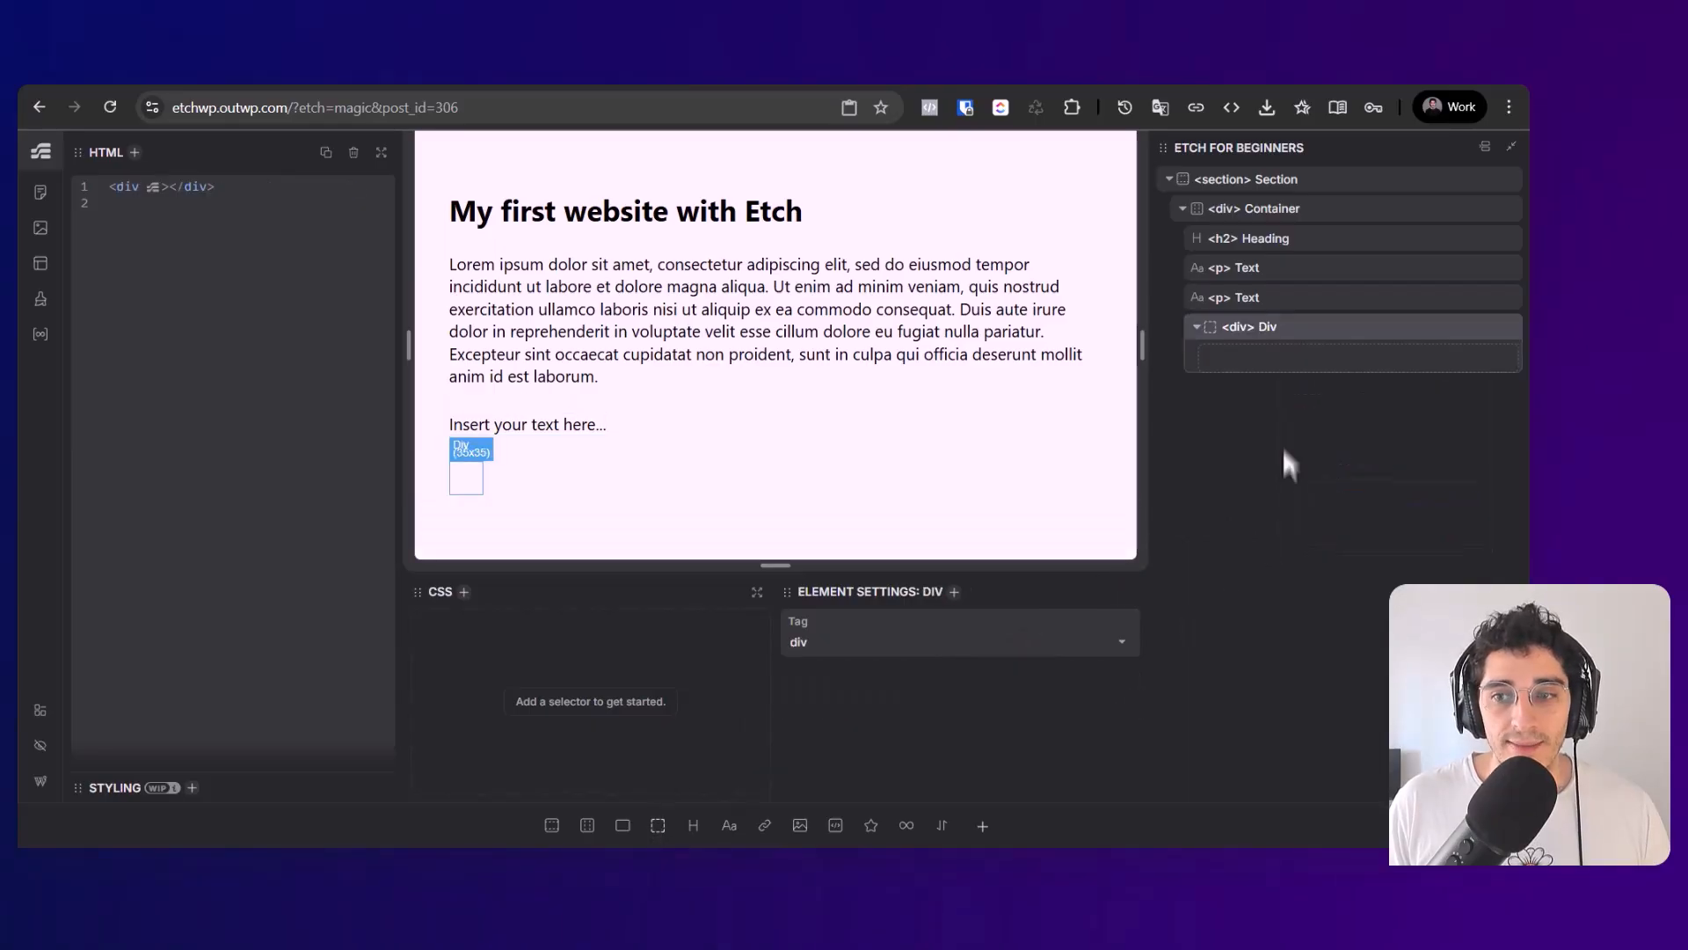
left_click(657, 826)
Step: Convert the outer div and its nested div to a list
right_click(1316, 332)
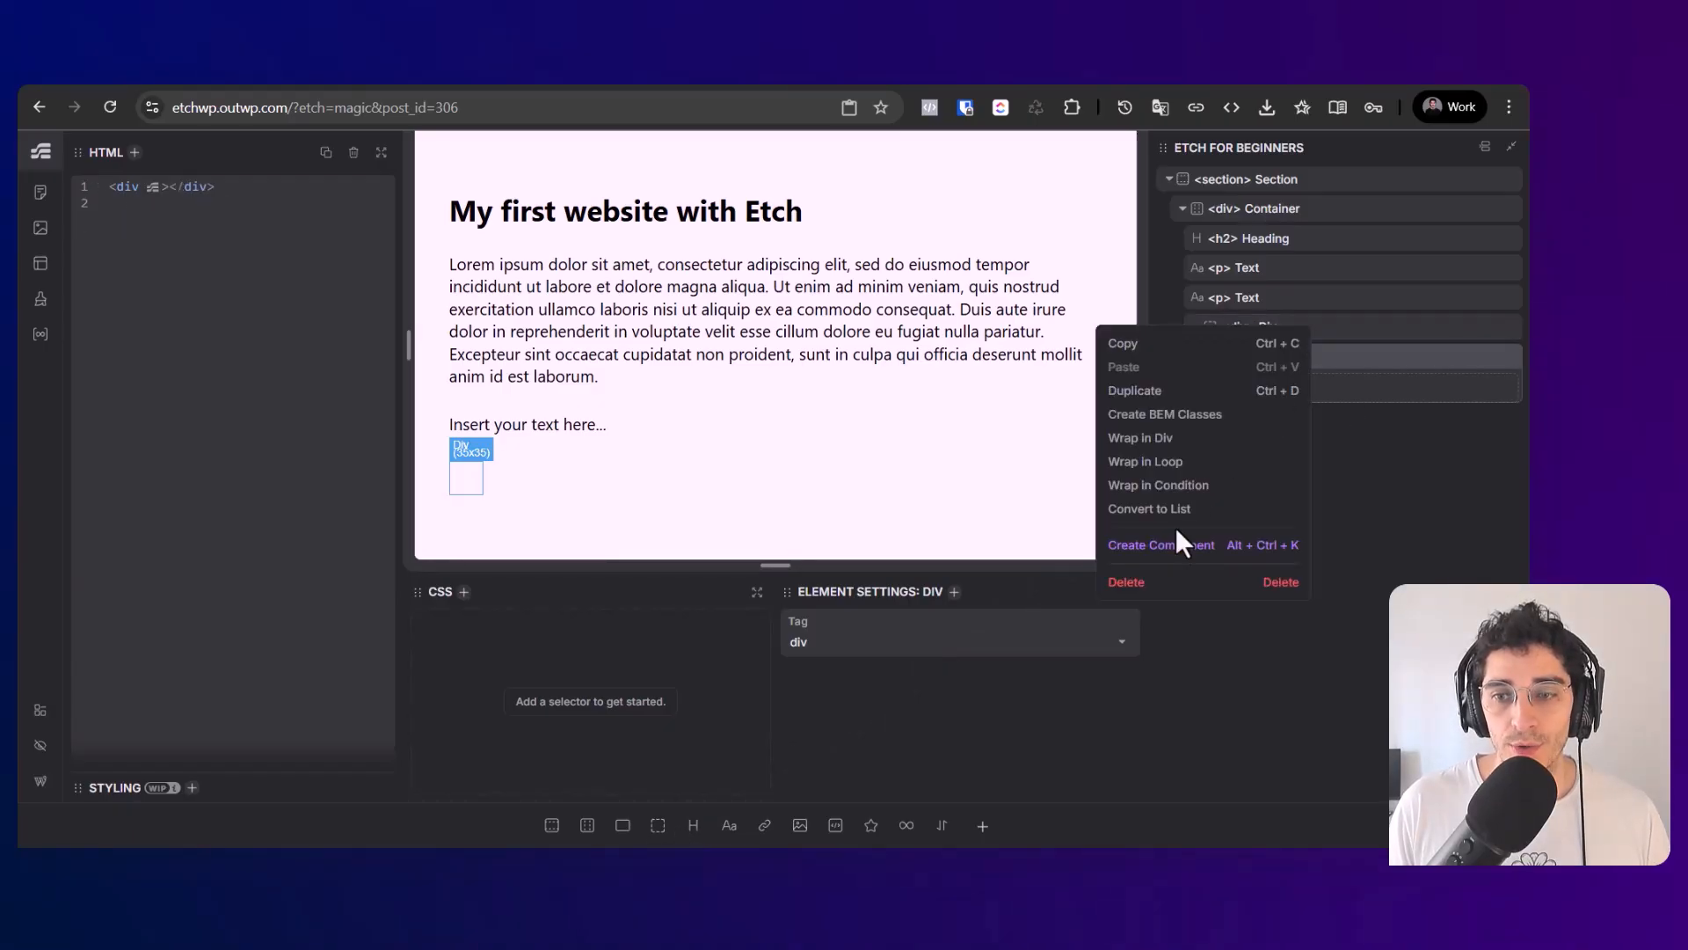
left_click(1382, 335)
right_click(1299, 347)
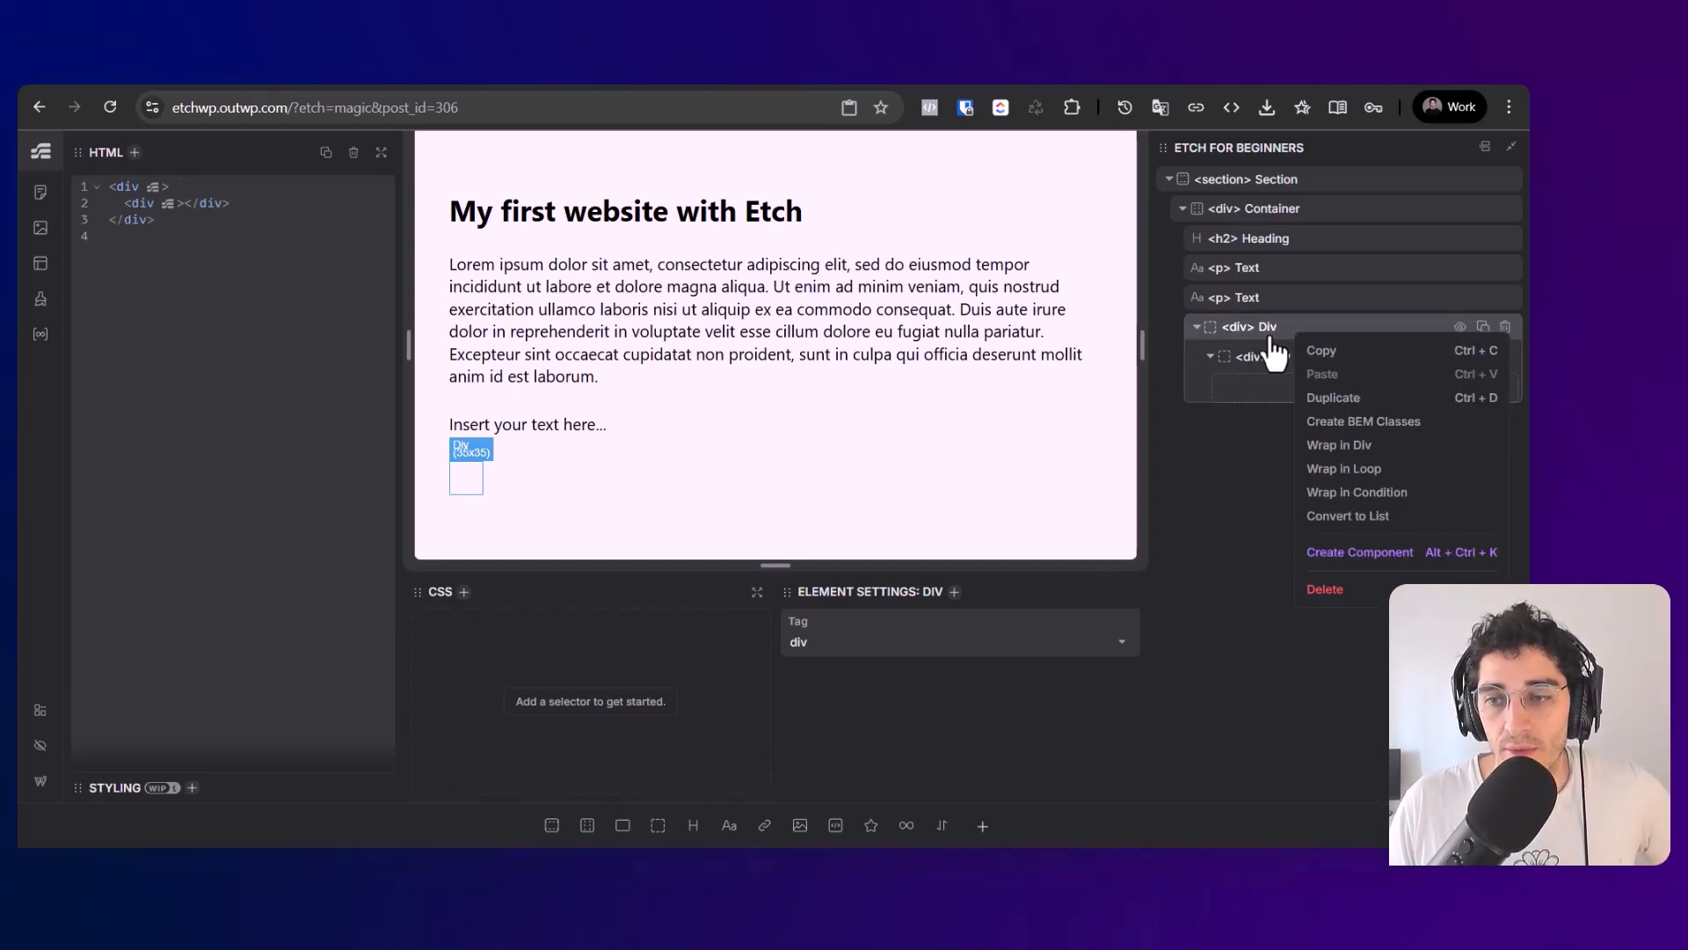
left_click(1269, 336)
right_click(1271, 339)
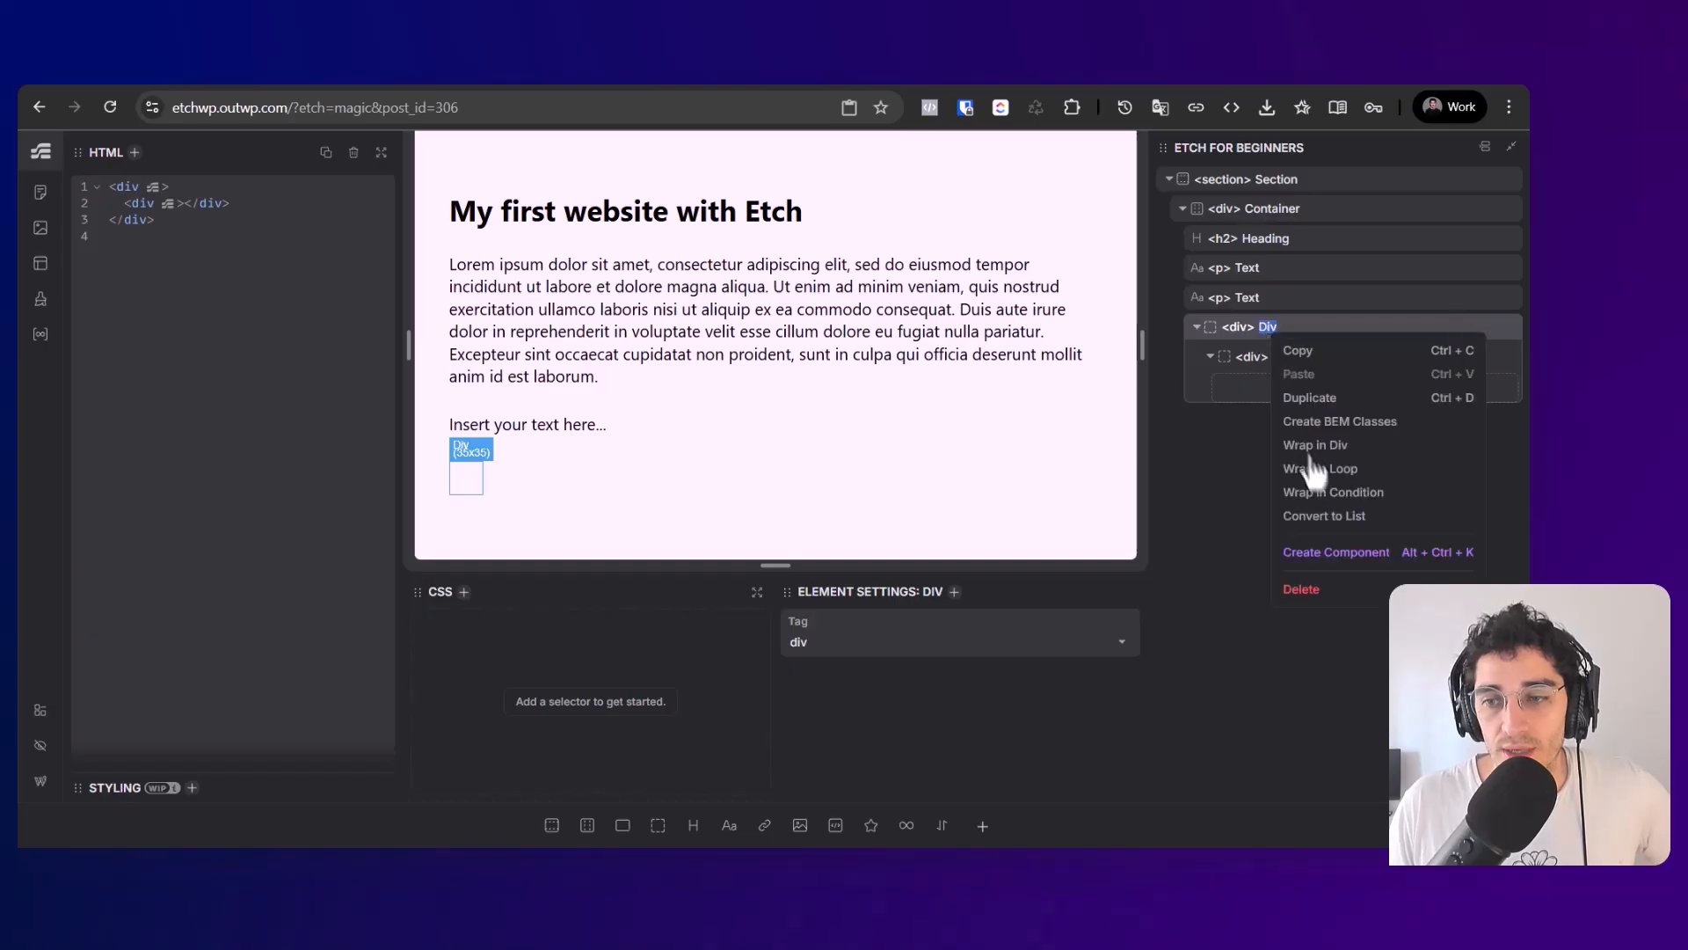
left_click(1308, 519)
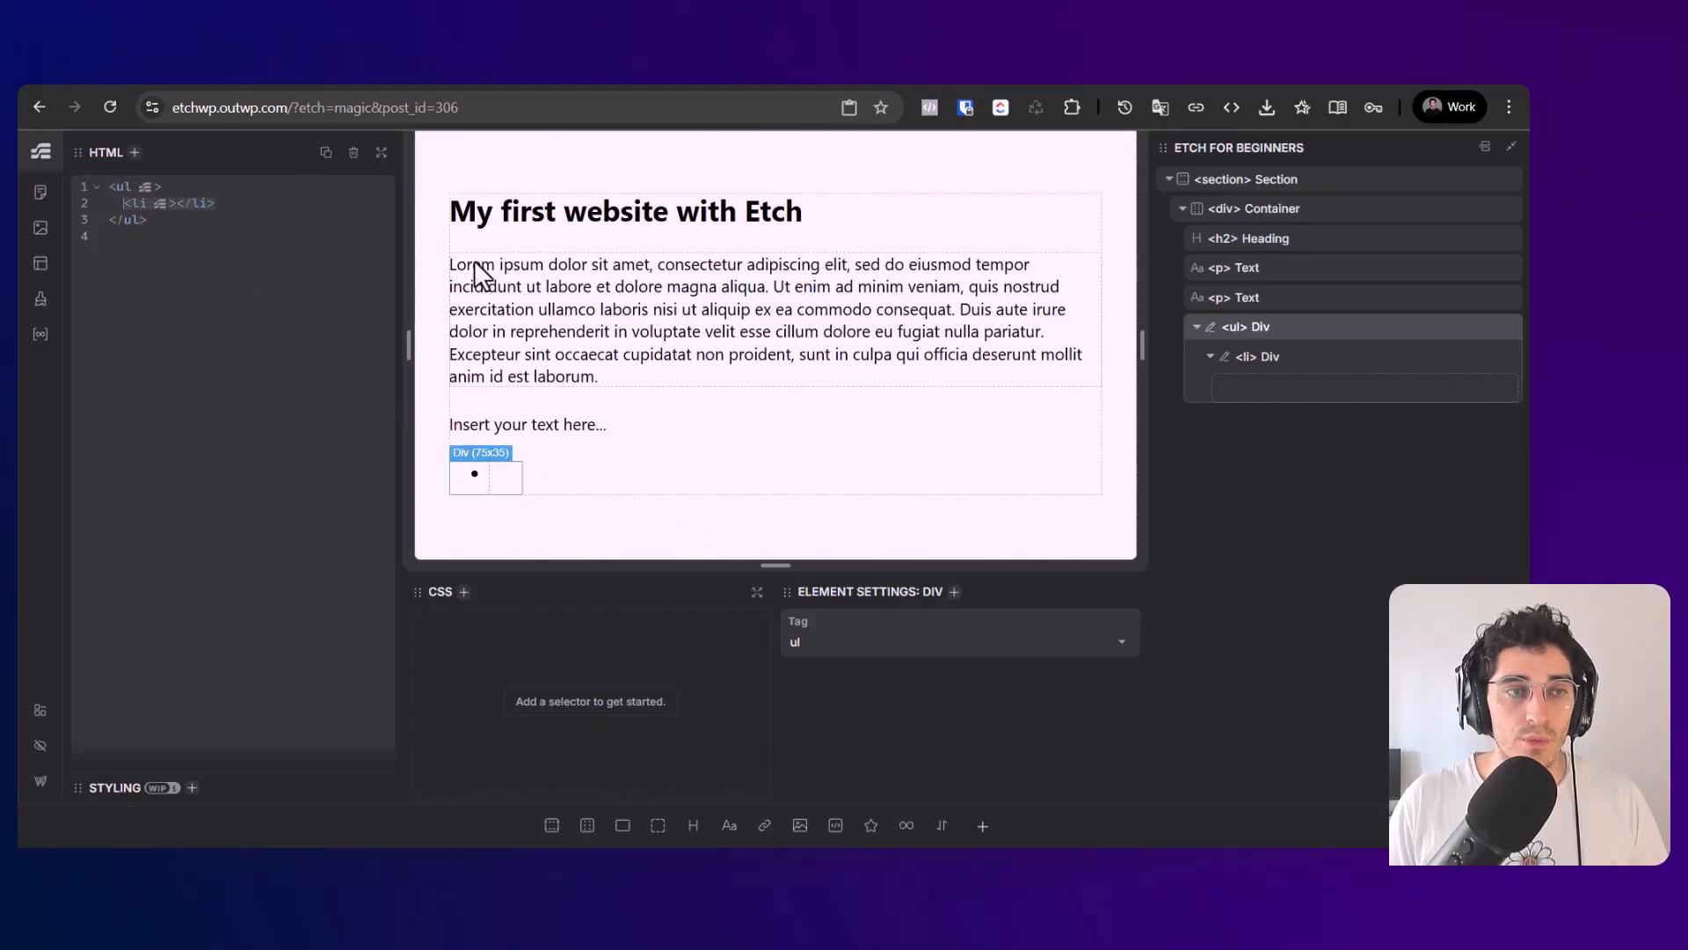
Step: Add two more empty li items to the ul in the HTML code
type("<li></li>")
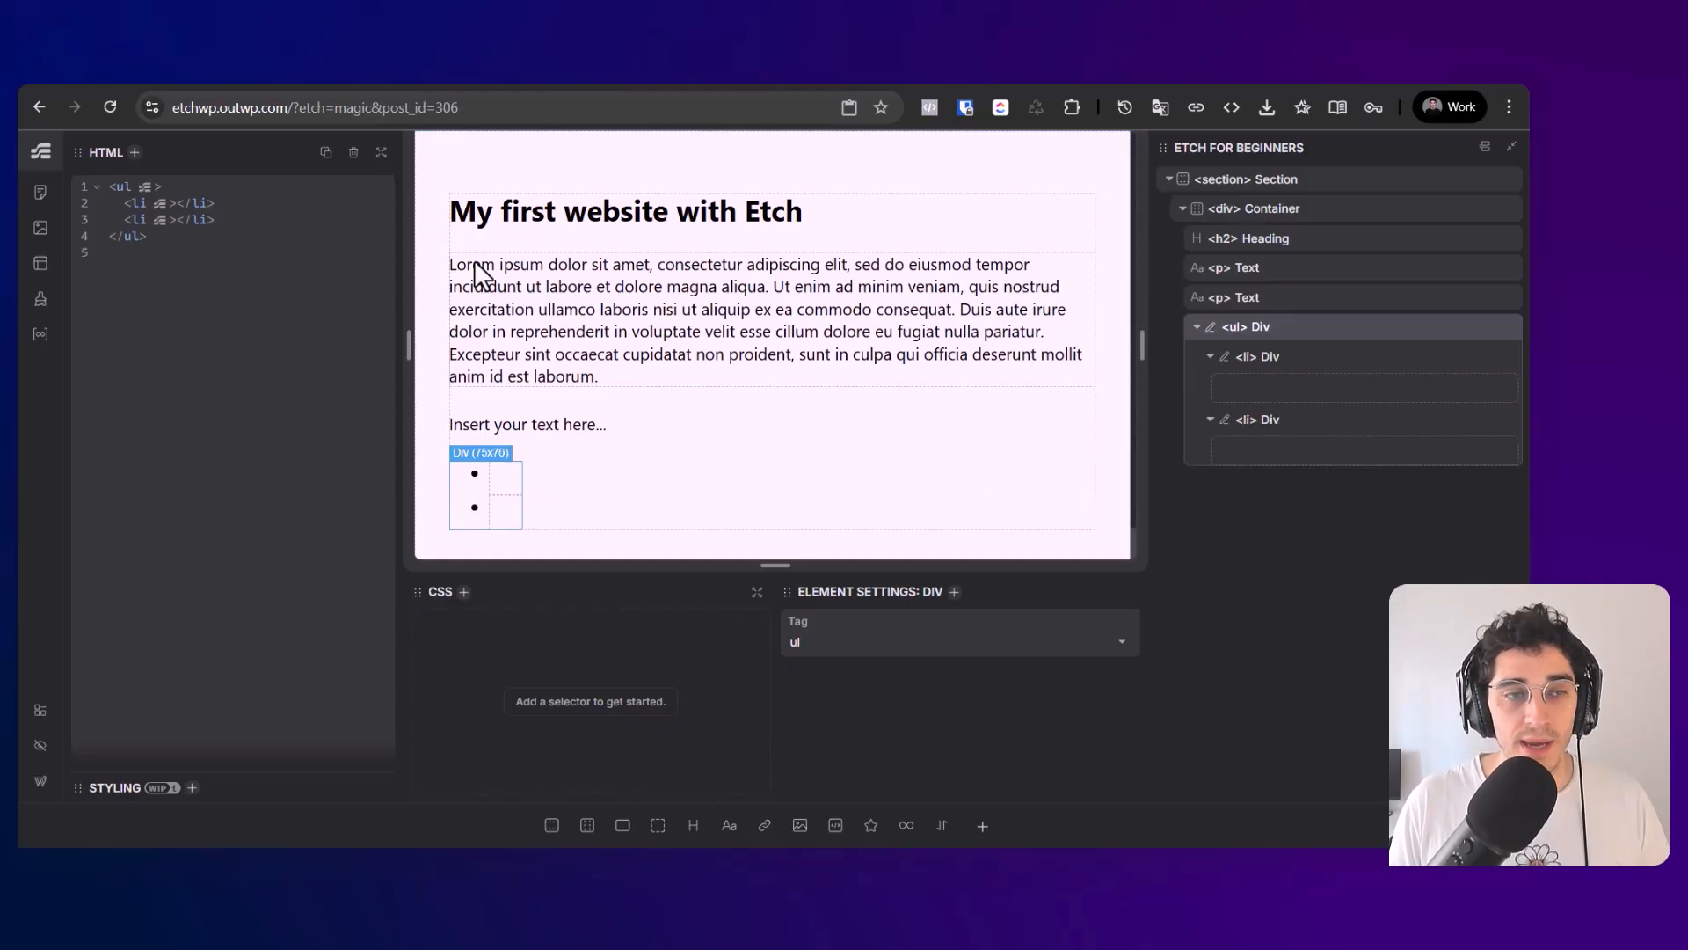
type("<li></li>")
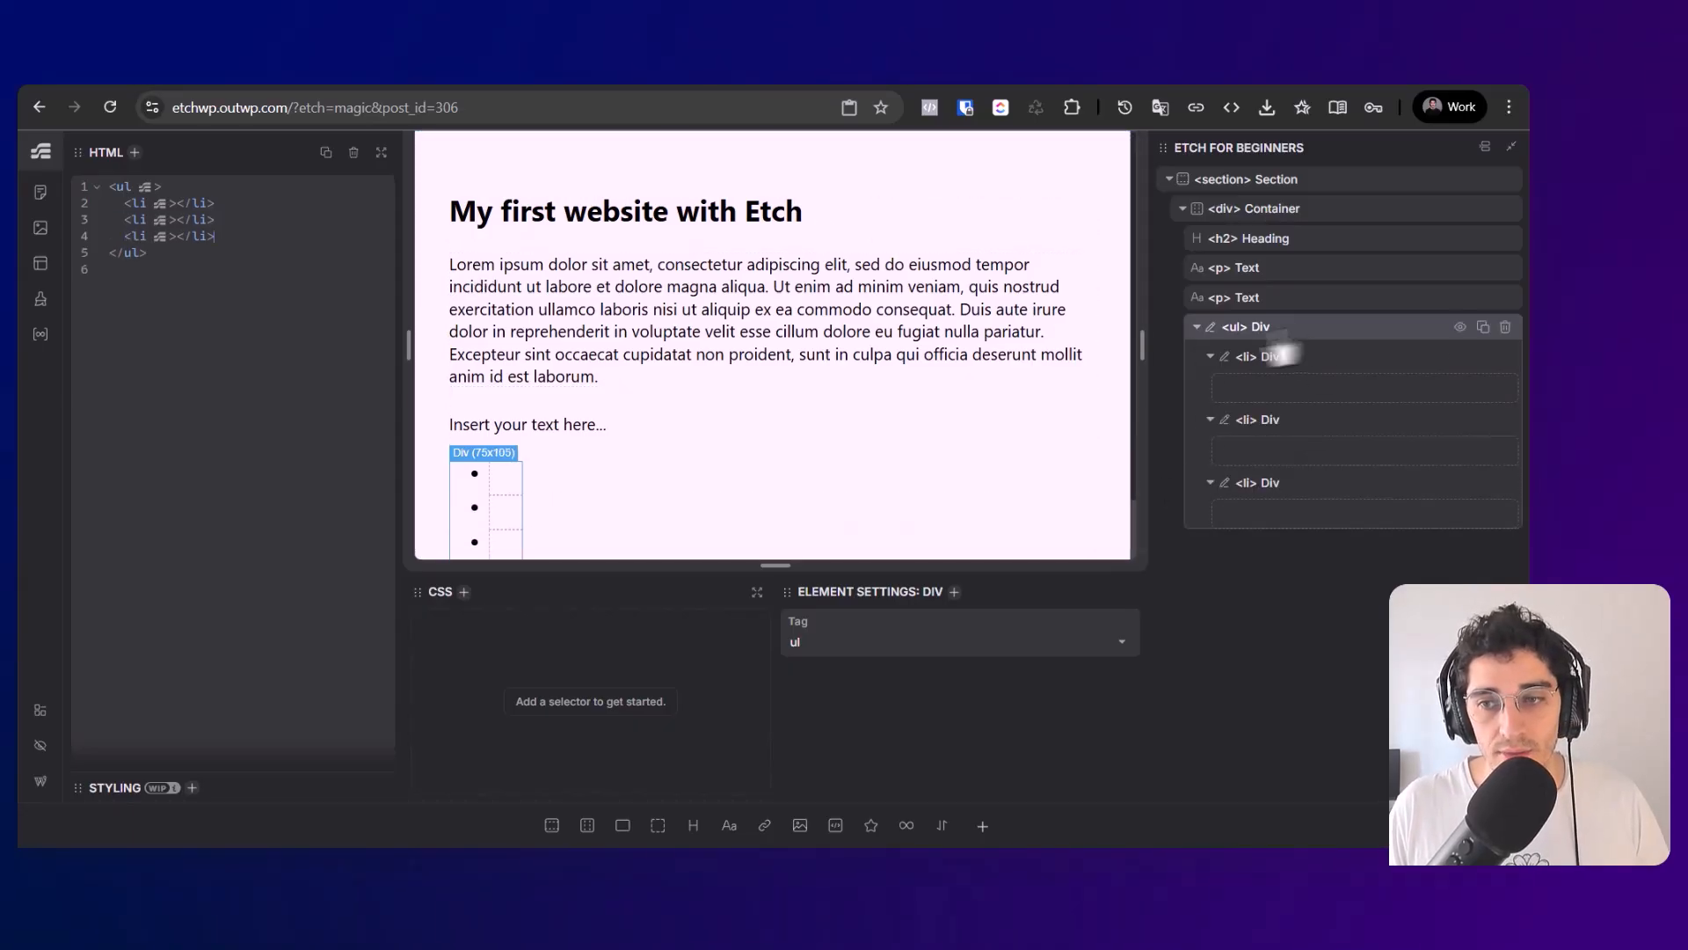
left_click(1197, 327)
left_click(1197, 327)
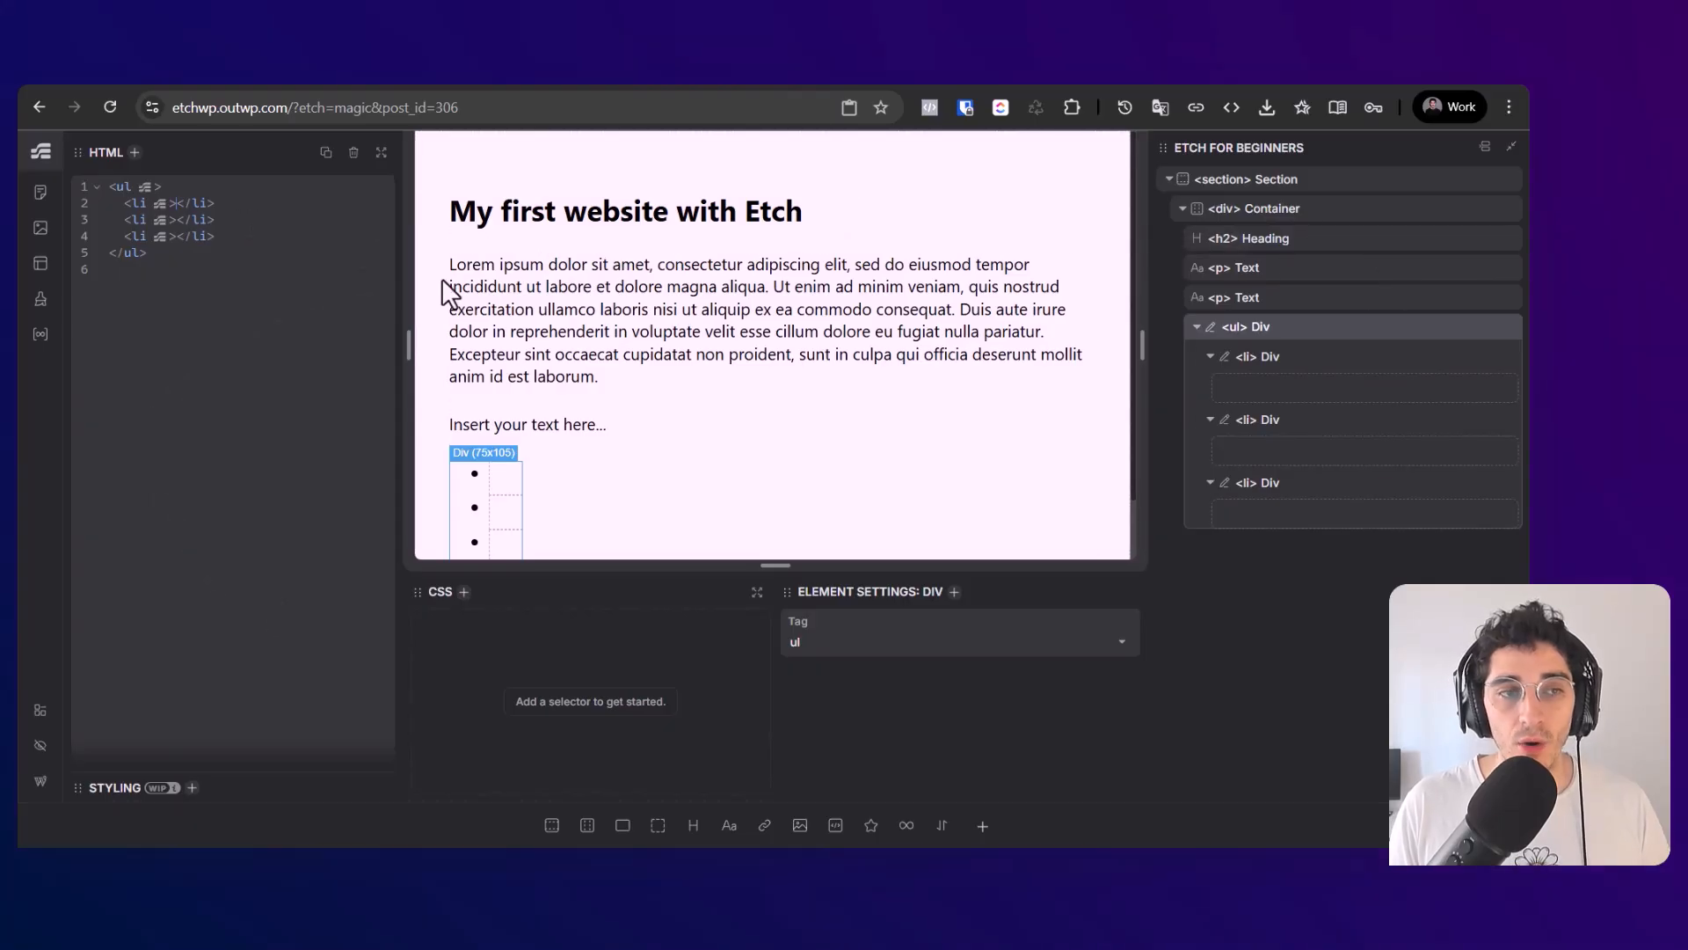
Step: Fill all three list items with "Helo word!", wrapping the text of the first item in a span
type("<span>")
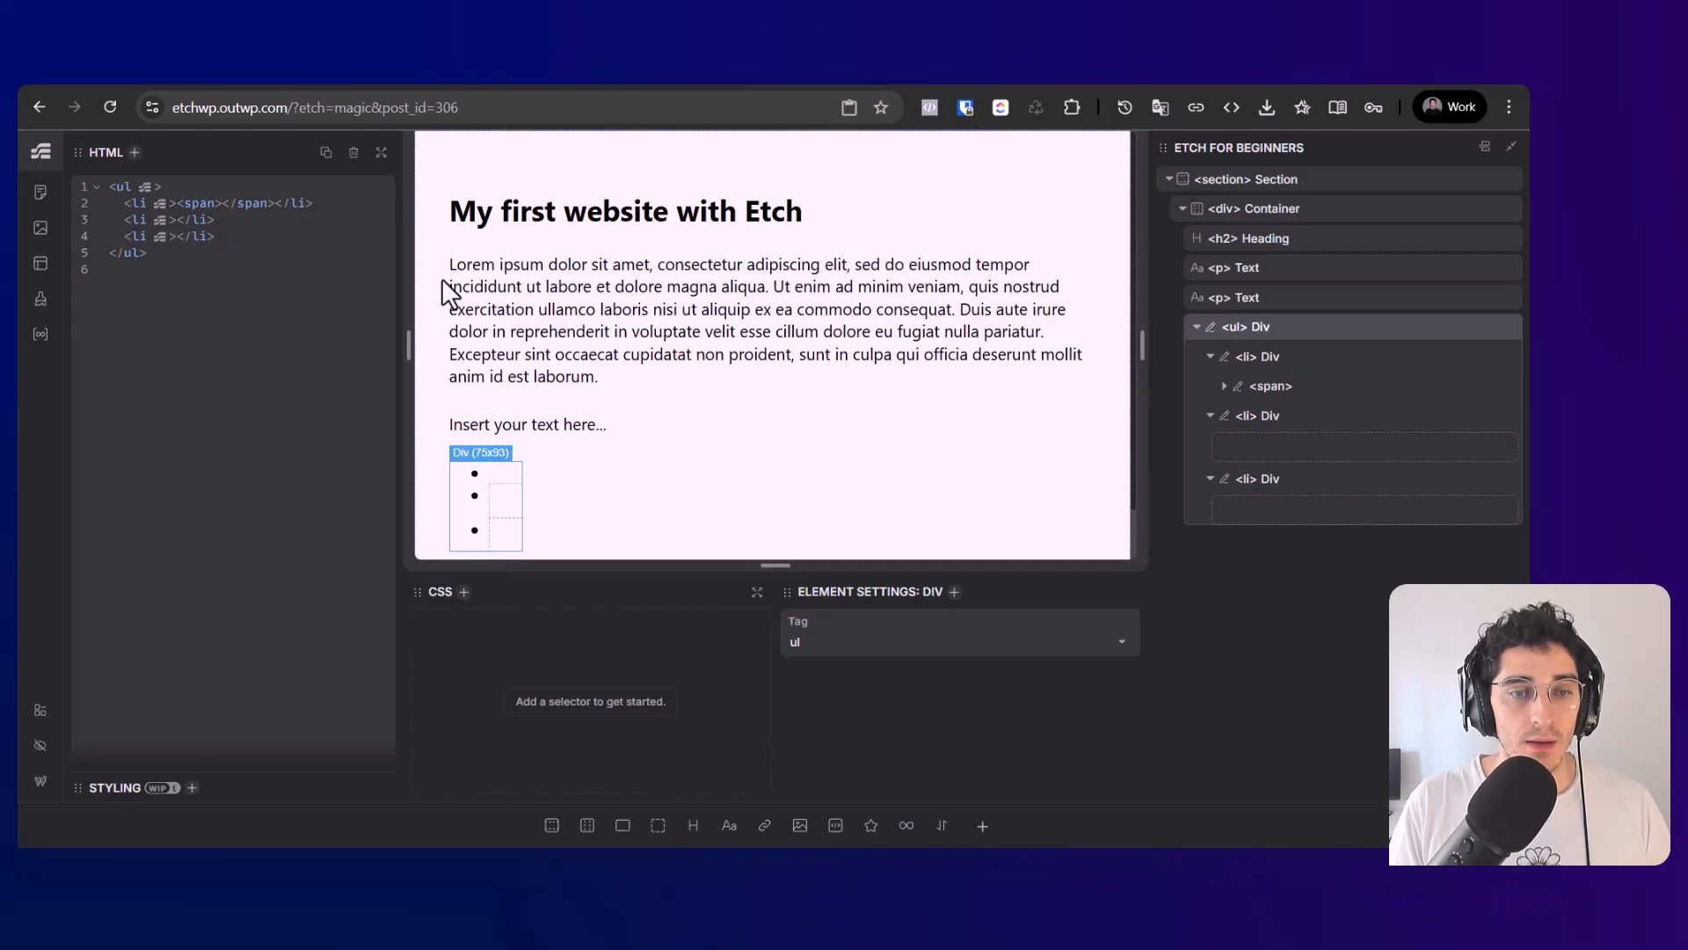
type("Helo word")
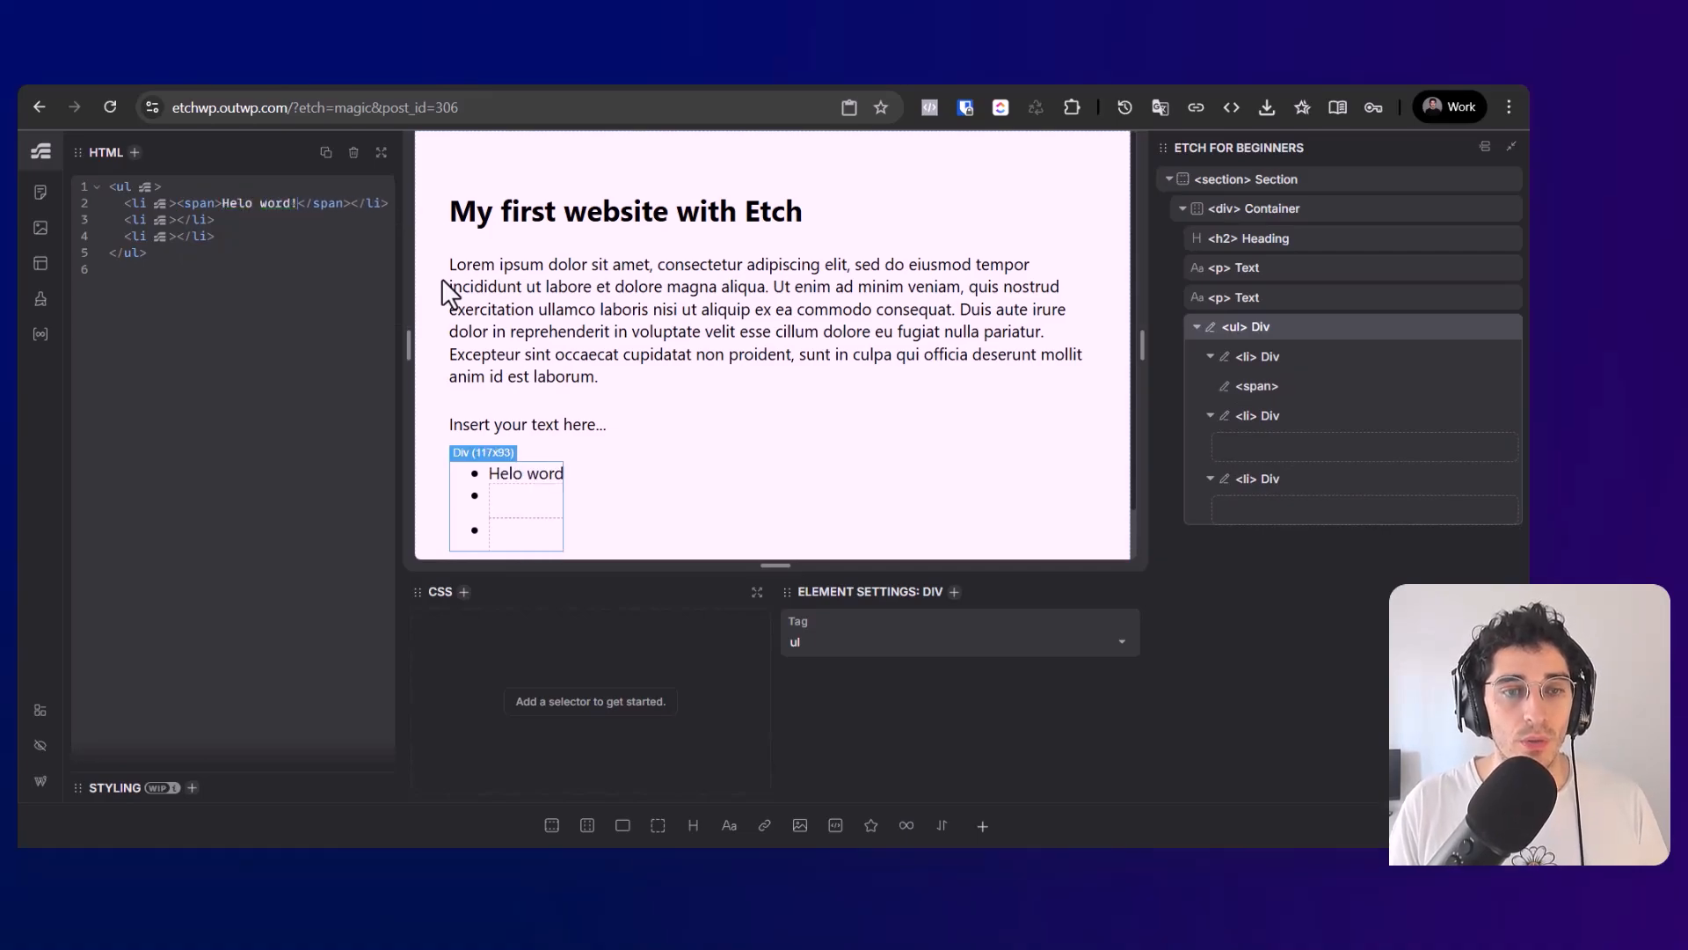
type("!")
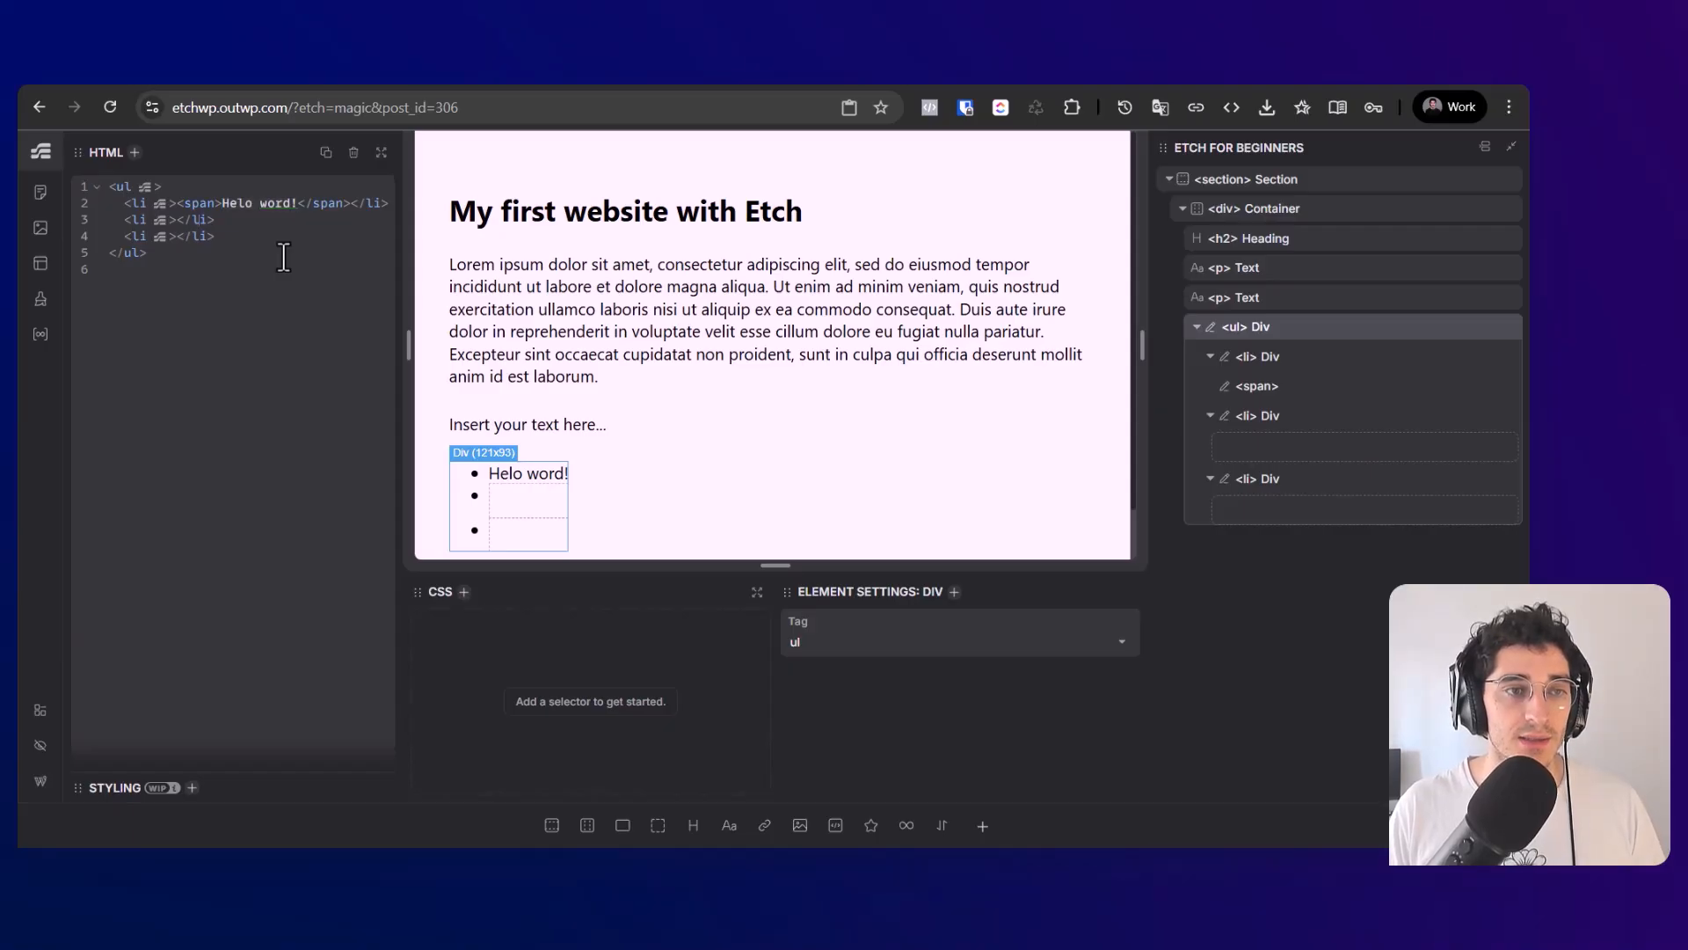
type("Helo word!")
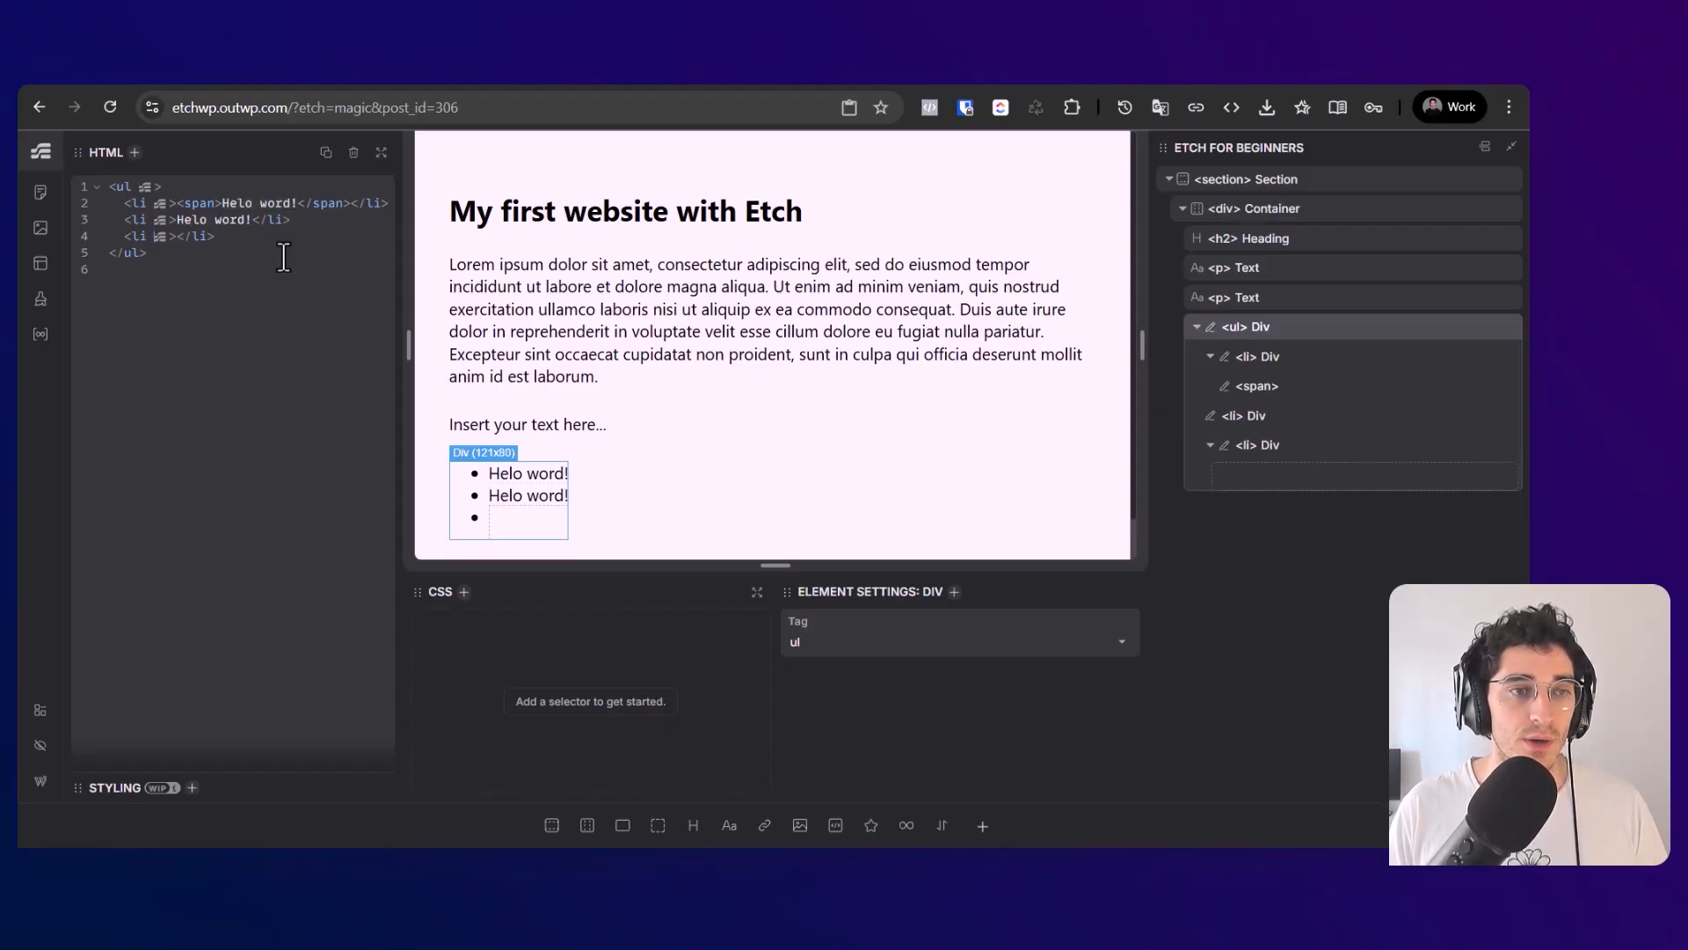
type("Helo word!")
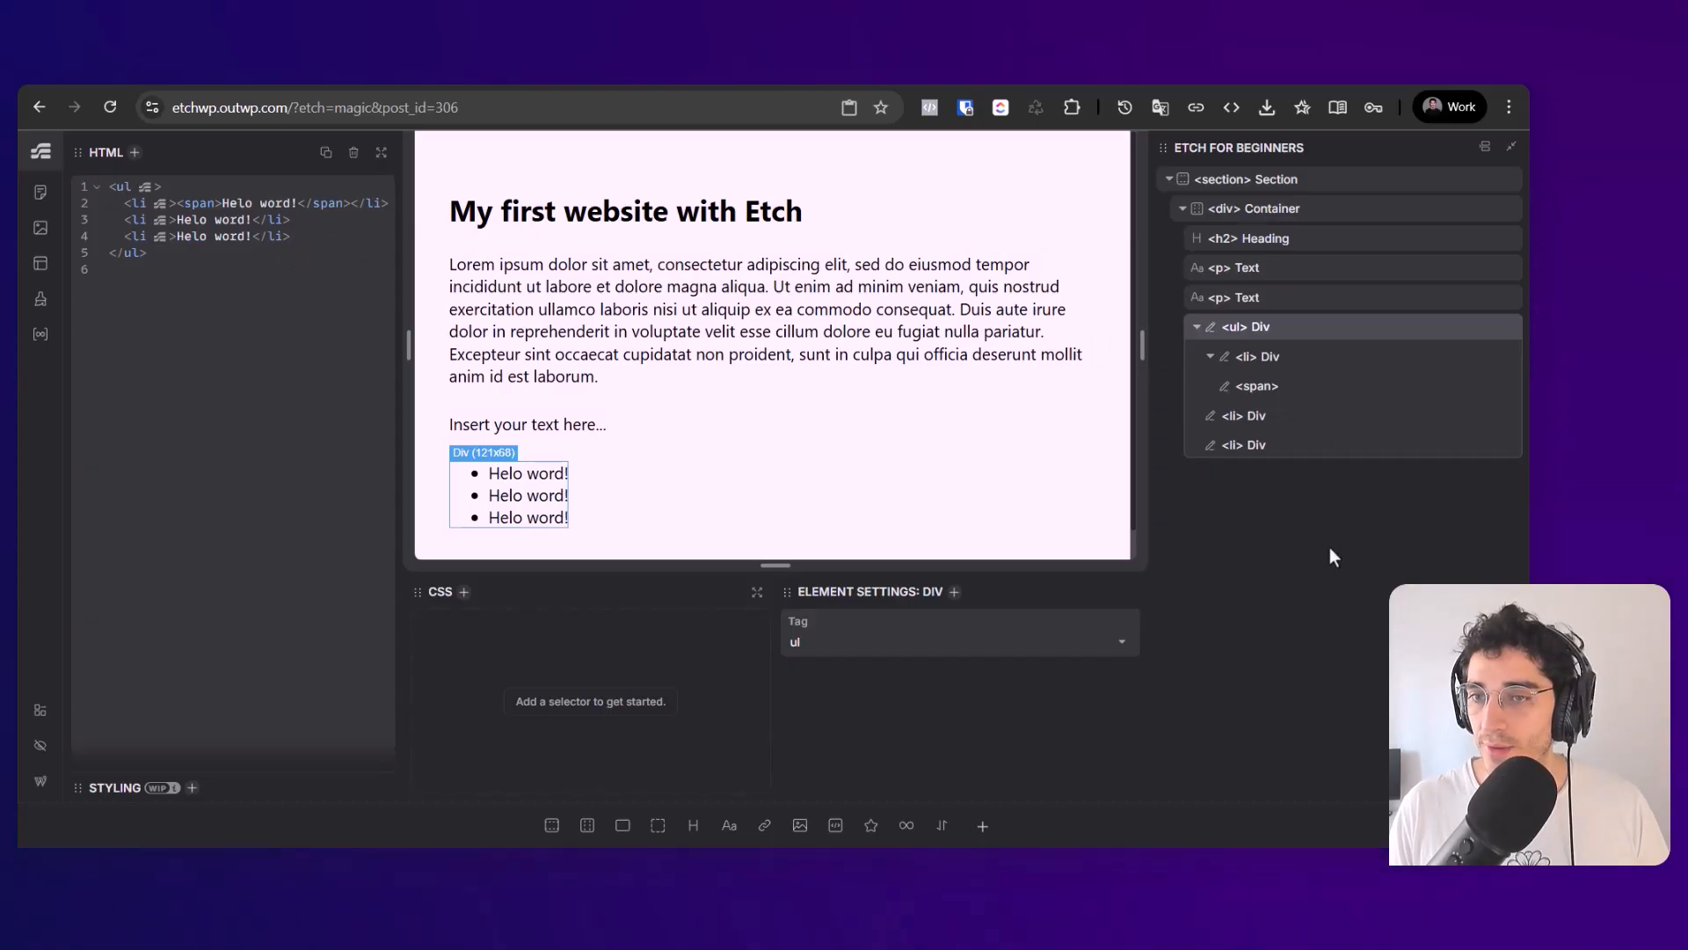
Step: Select the whole section and dock the HTML panel beside the Element Settings panel below the canvas
left_click(1328, 181)
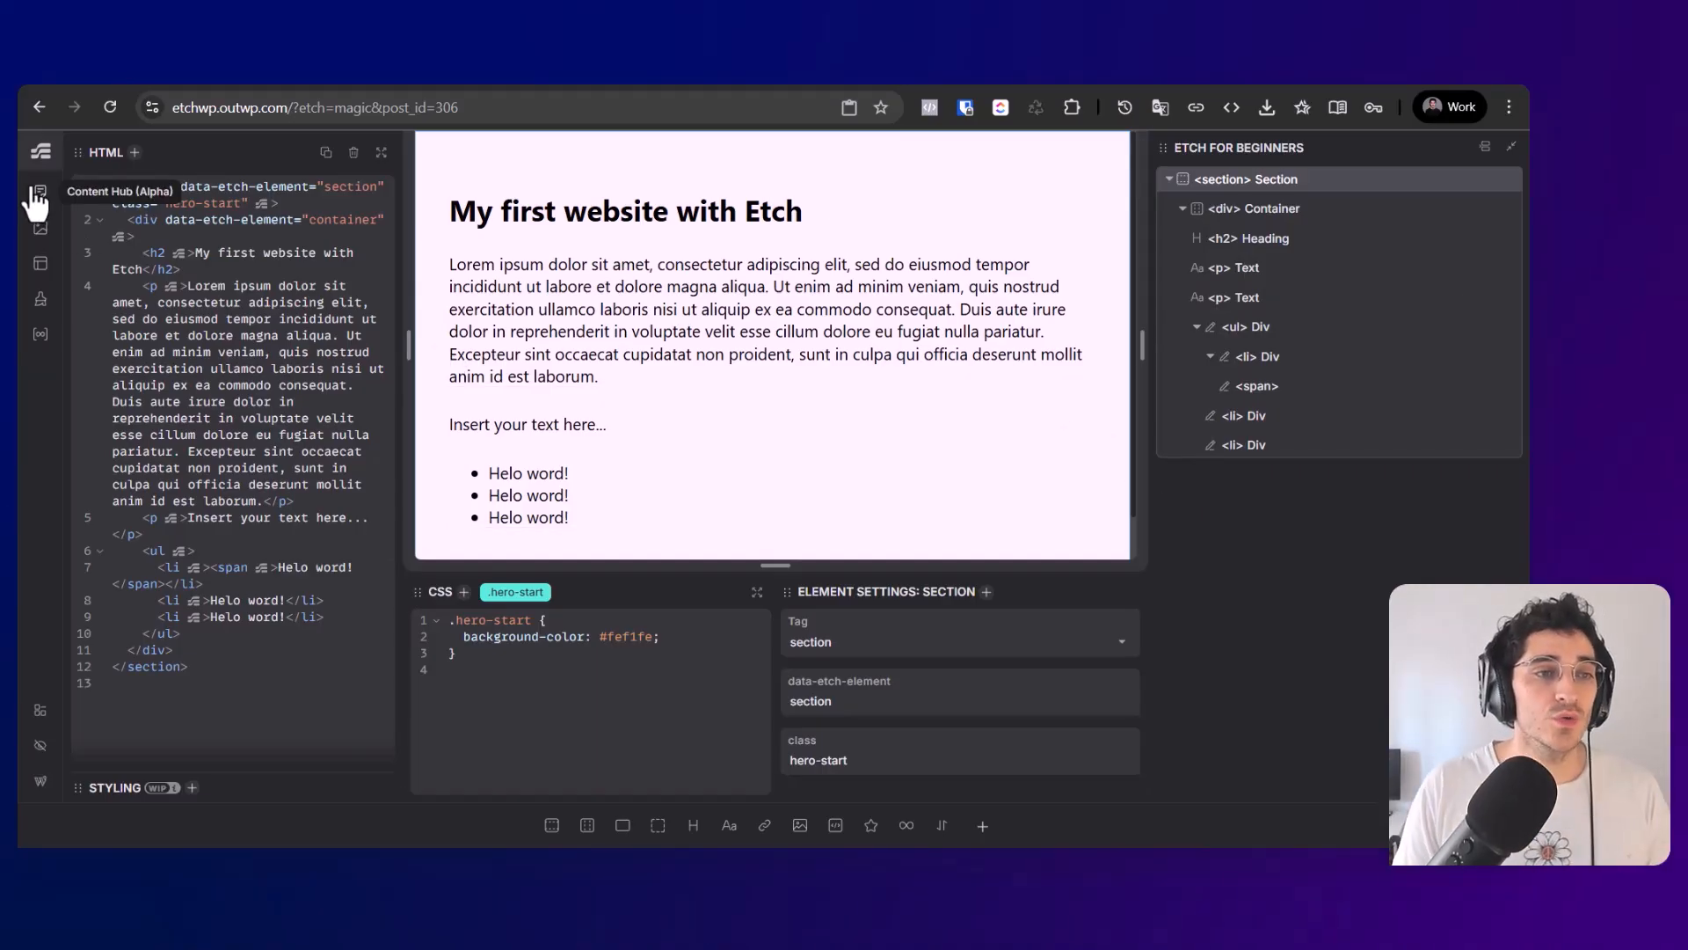
left_click_drag(75, 152, 914, 607)
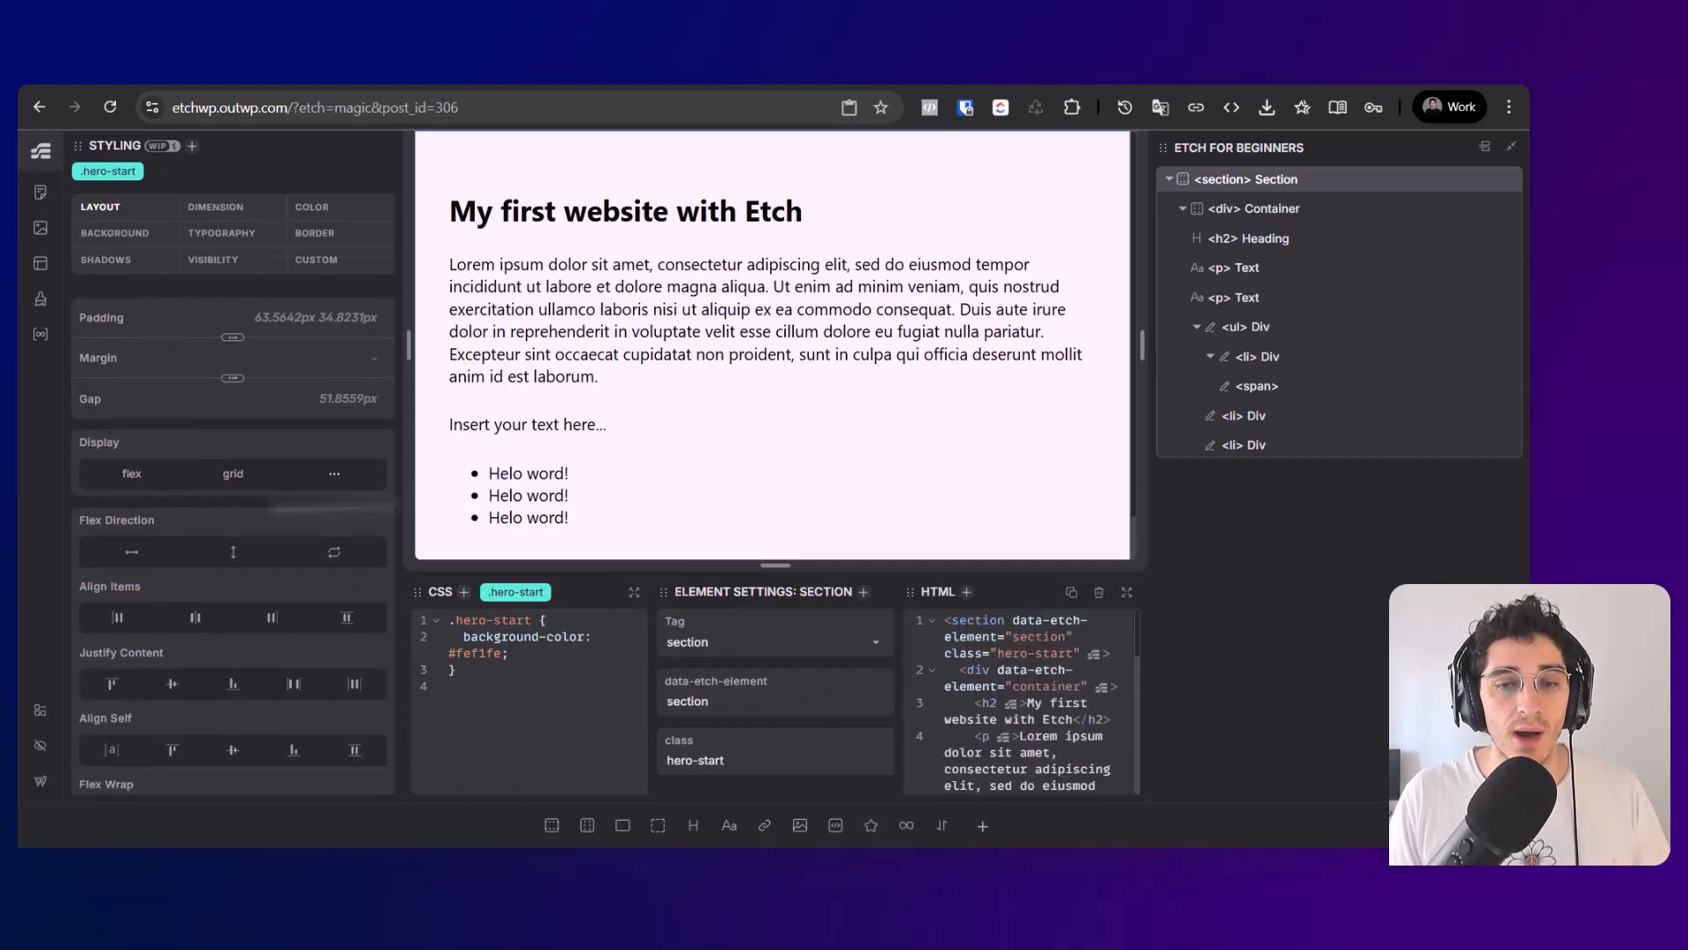
Step: Rename the section element Hero Start and check the actions offered for it
double_click(1276, 180)
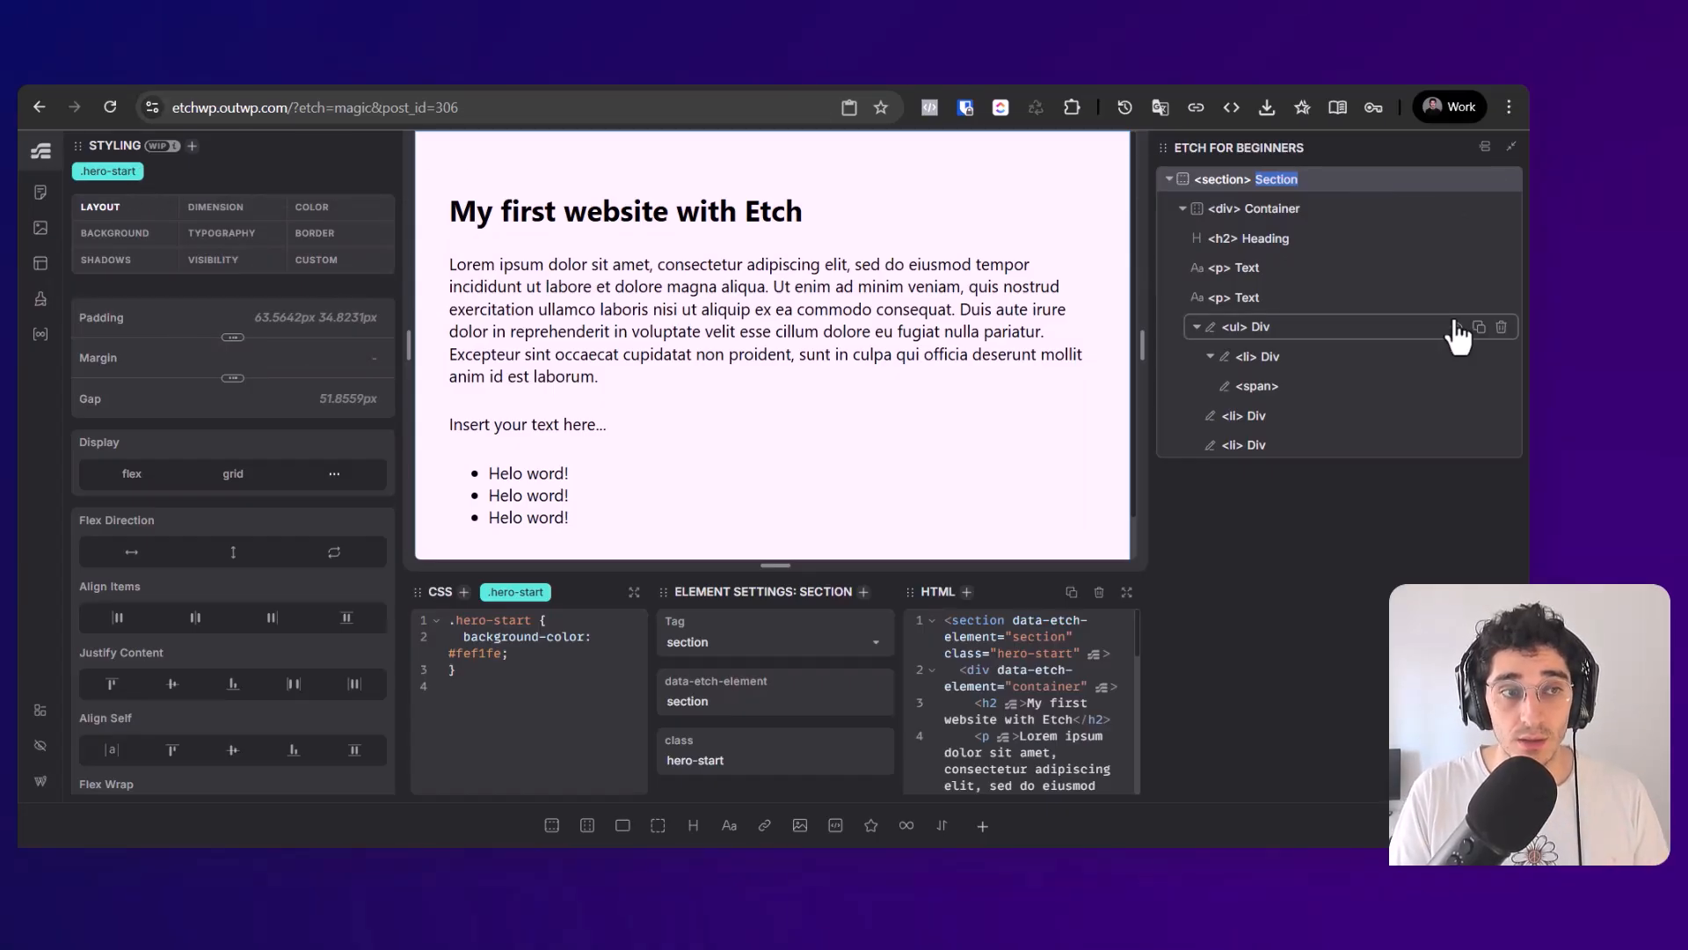
type("Het")
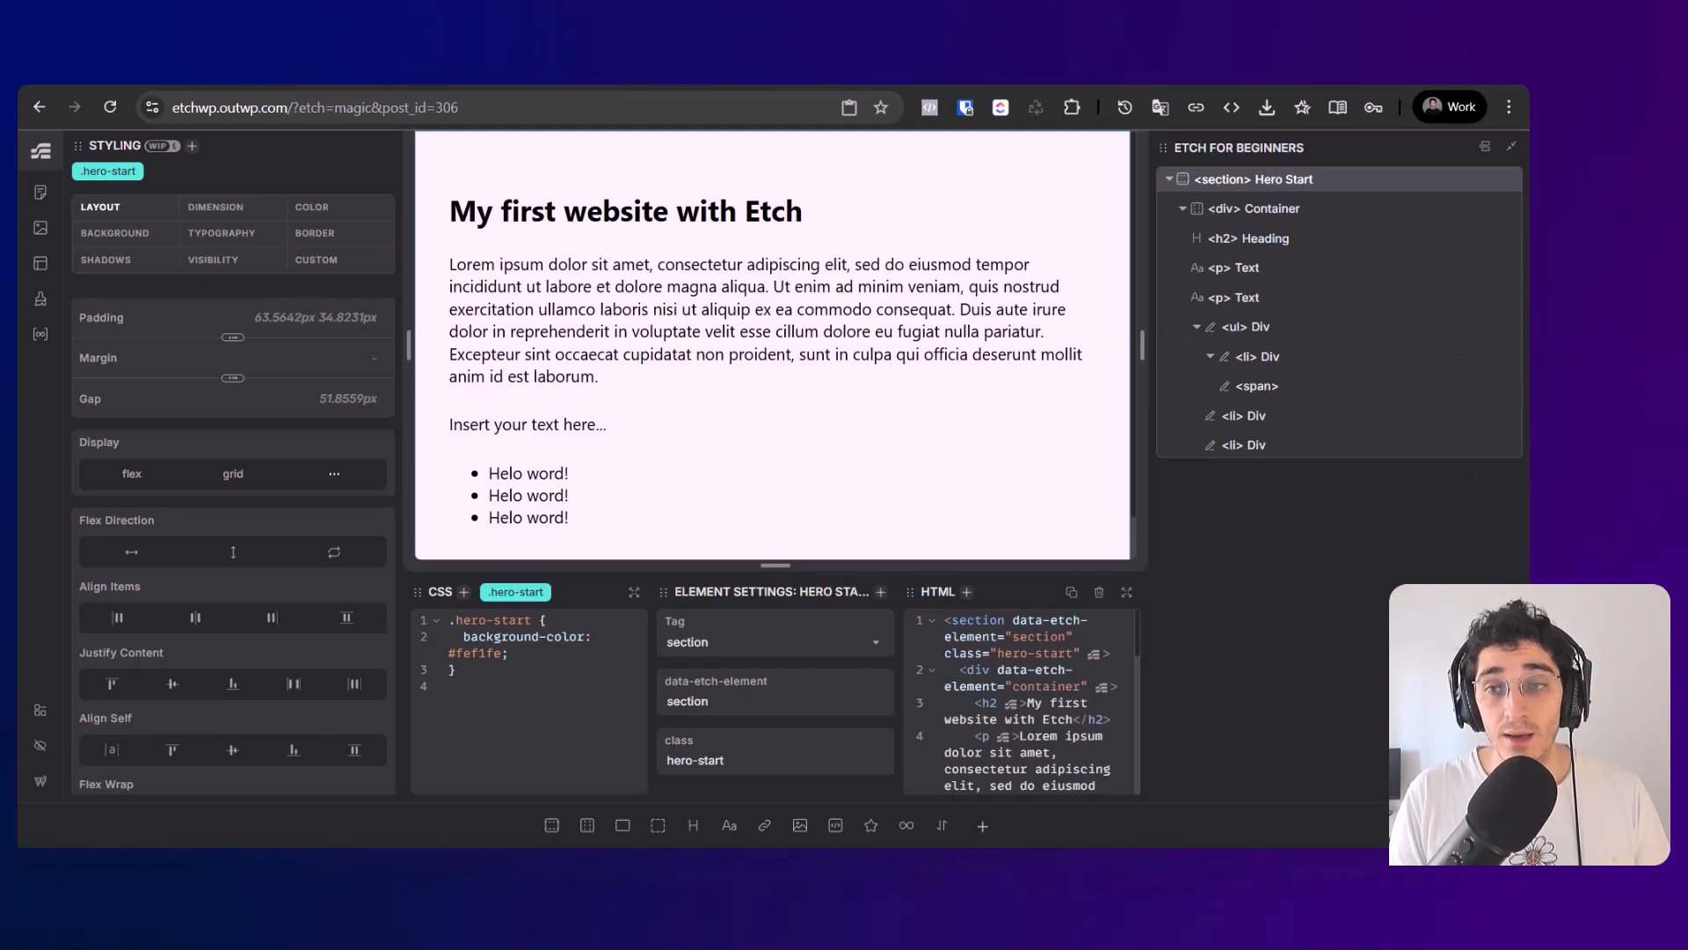
right_click(1355, 194)
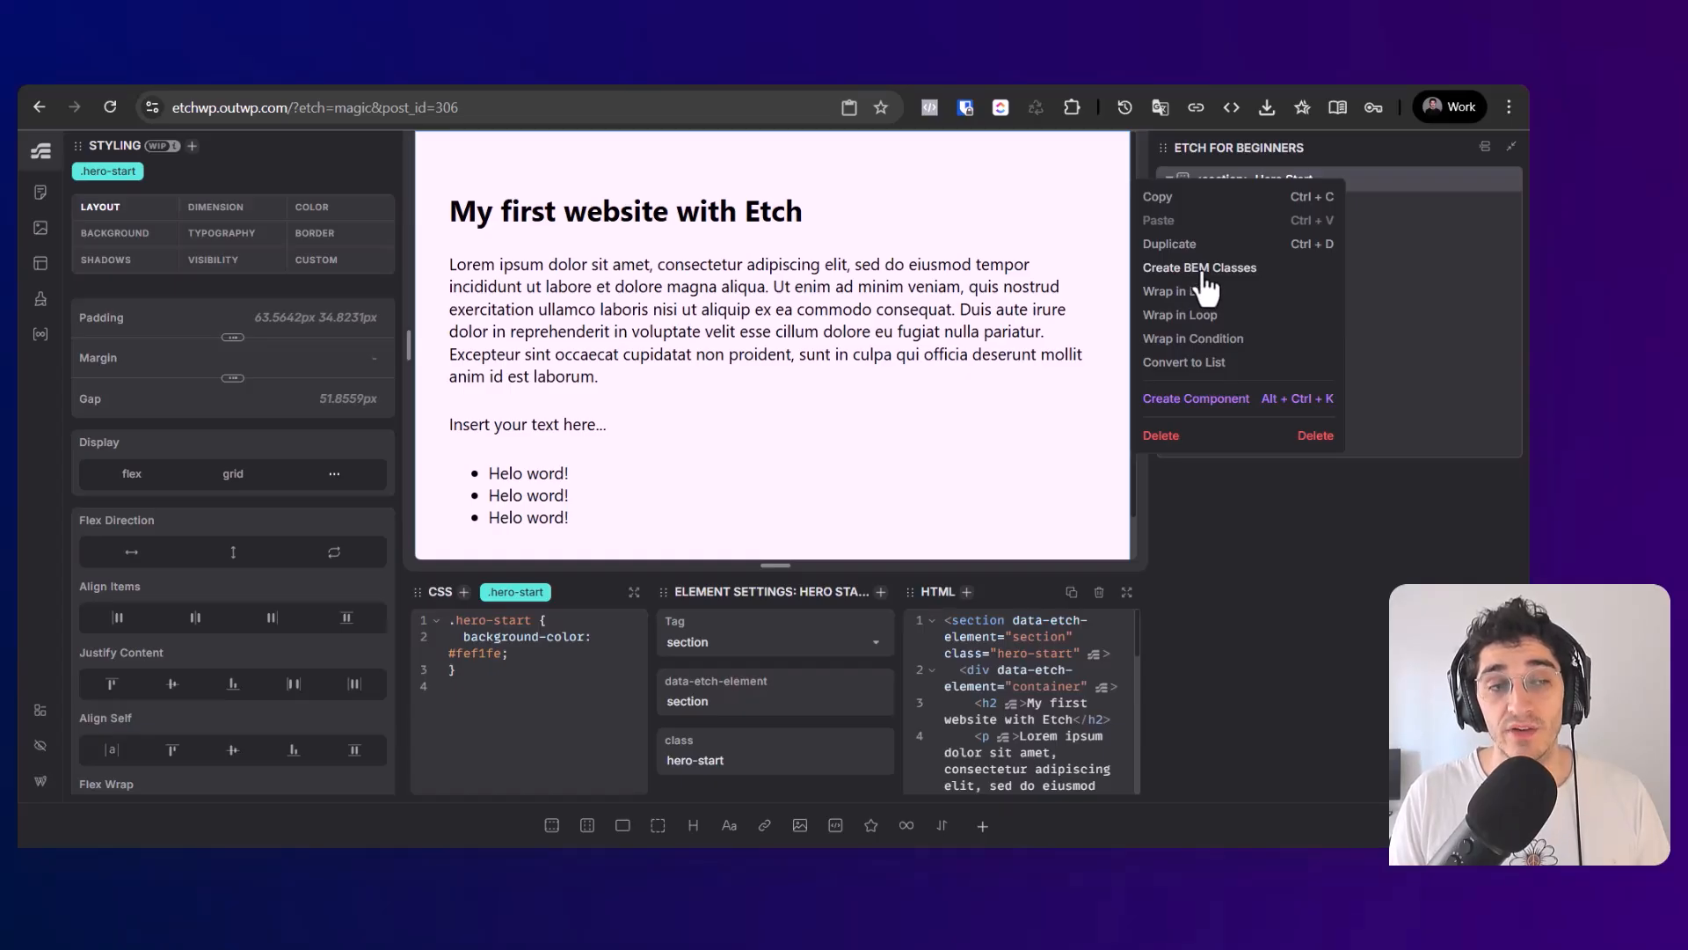
left_click(1310, 570)
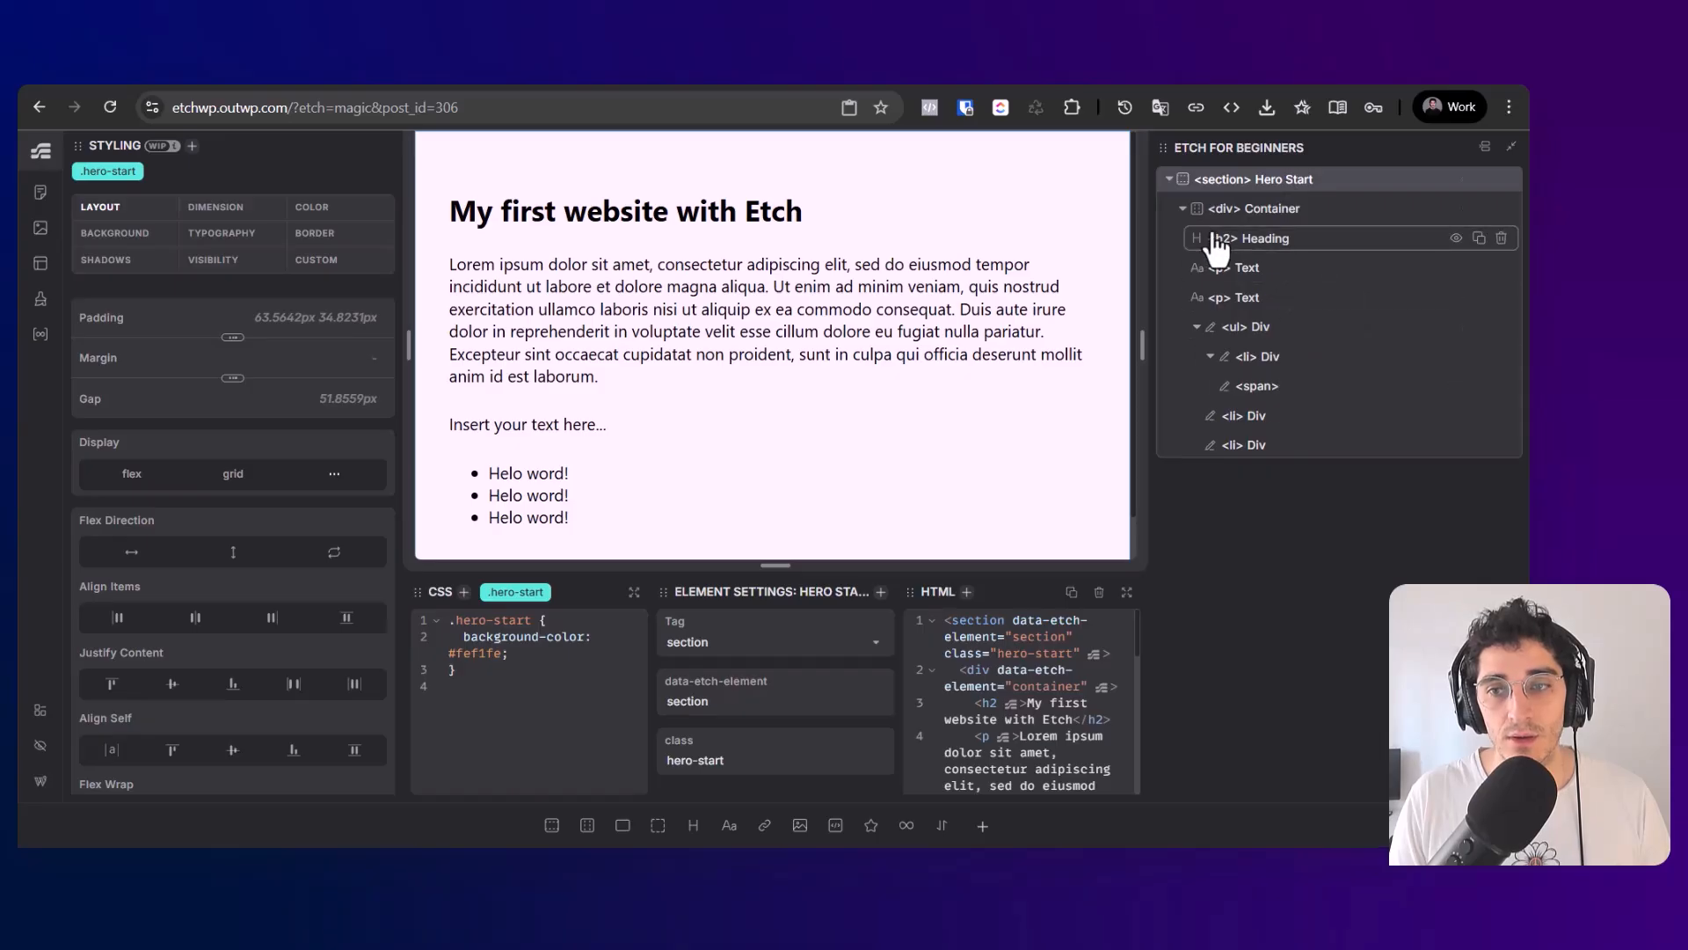
Step: Rename the Lorem ipsum text element Description and delete the placeholder text element below it
double_click(1263, 269)
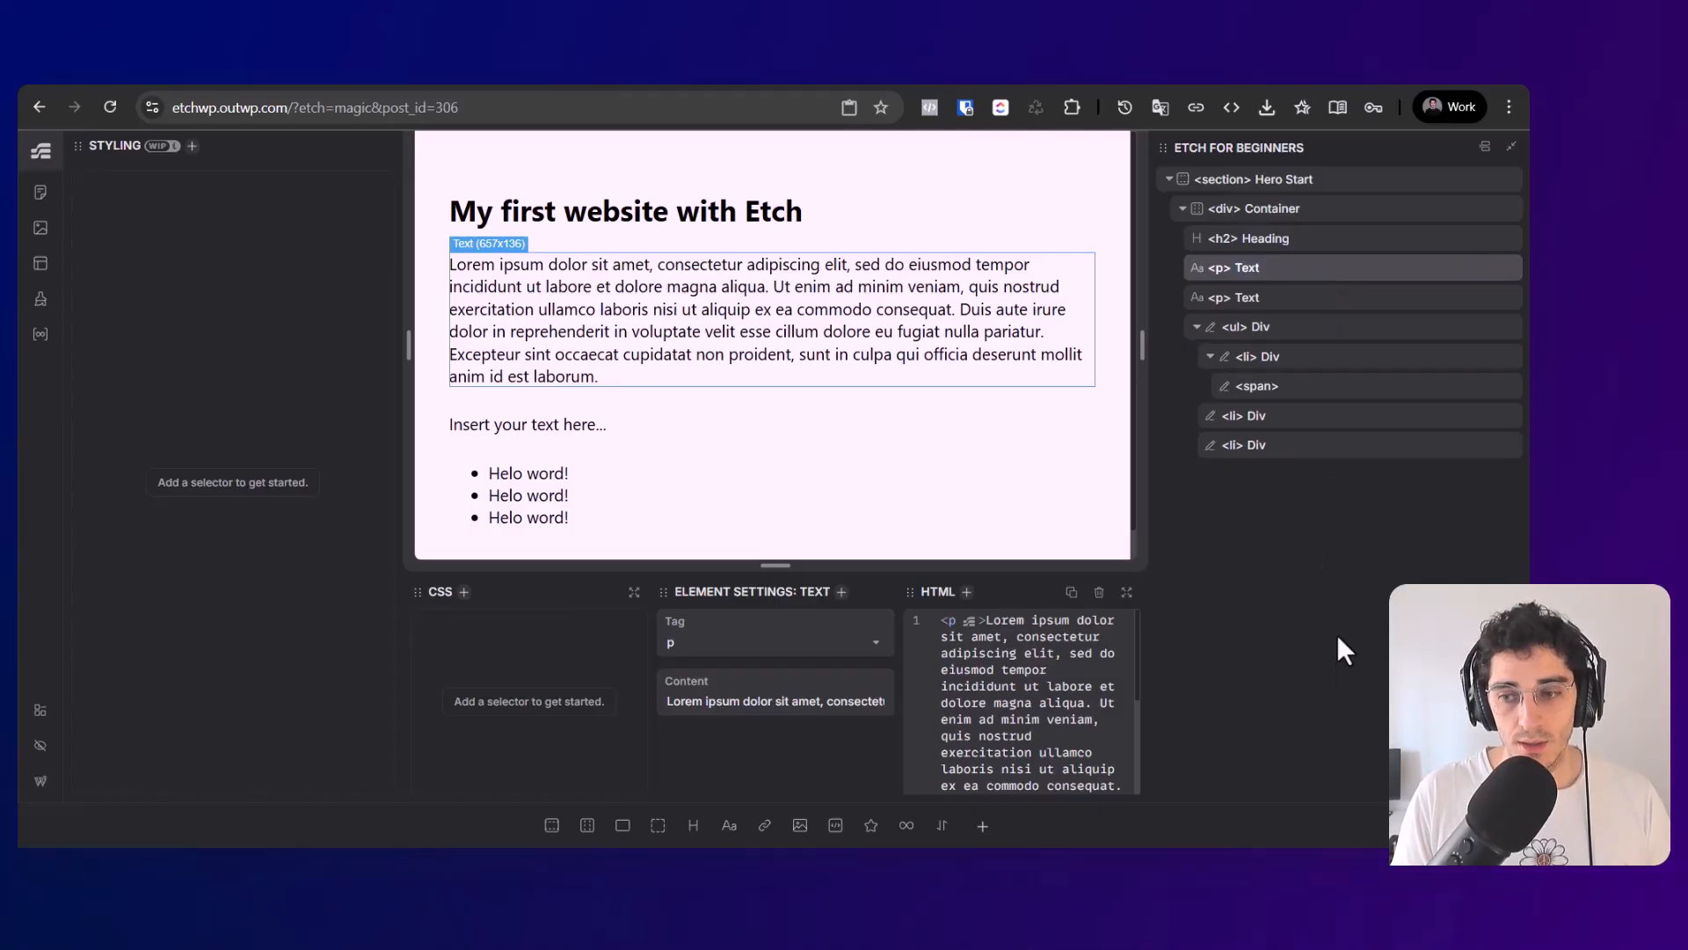
type("Description")
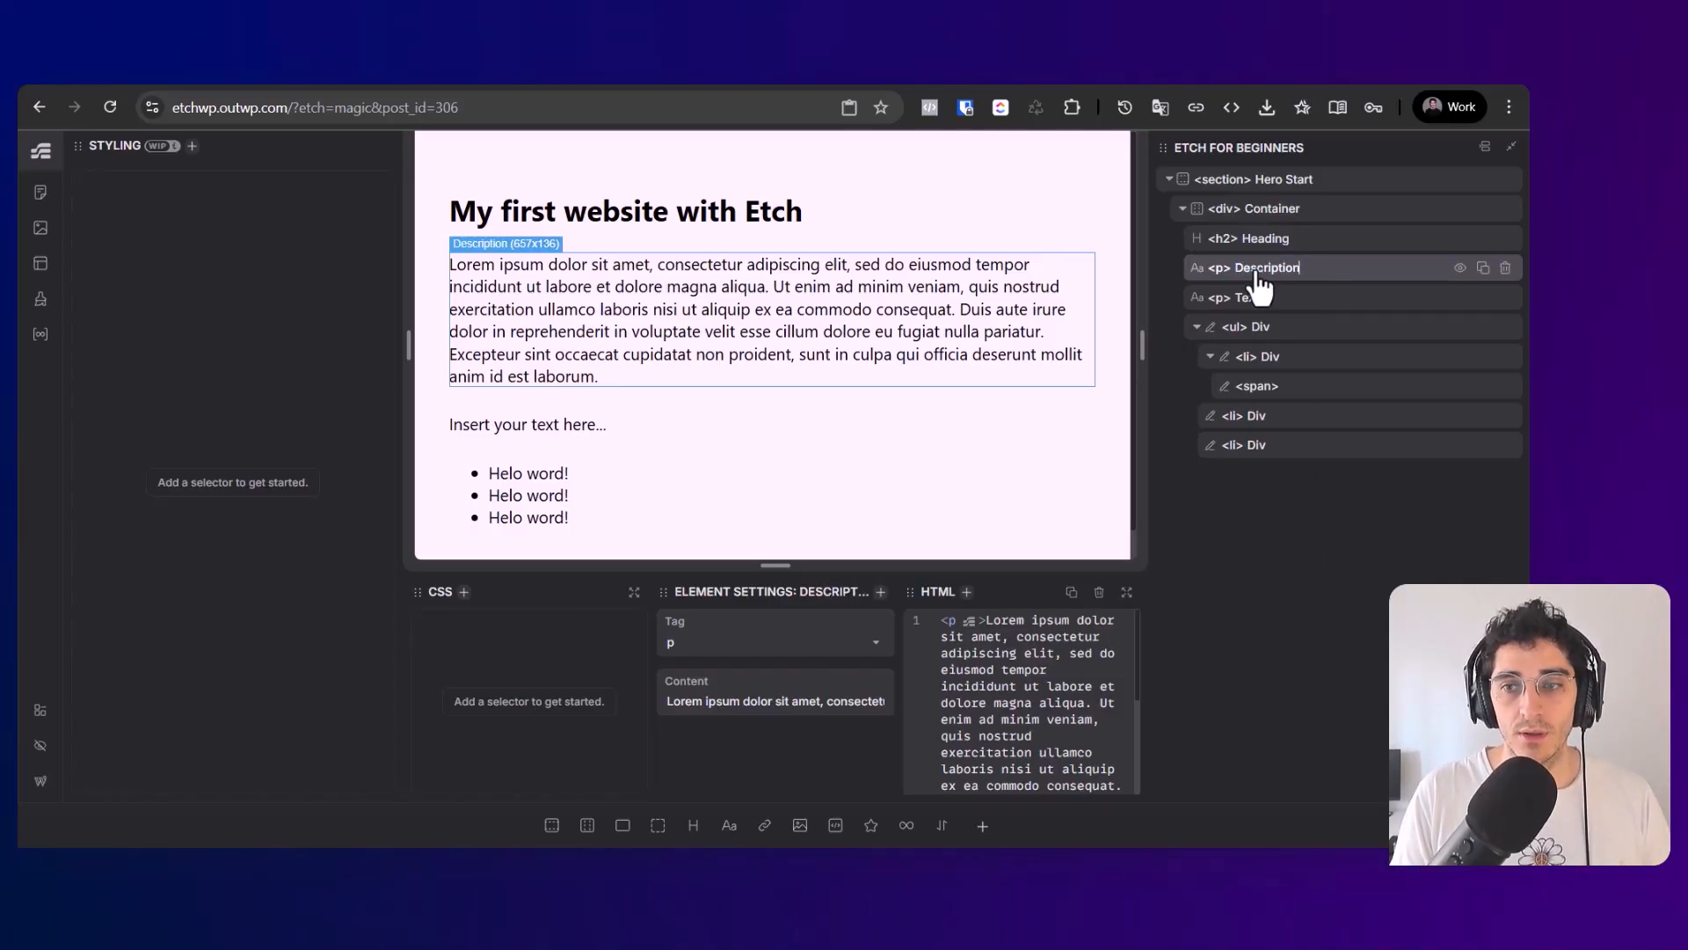
key("Return")
left_click(1257, 299)
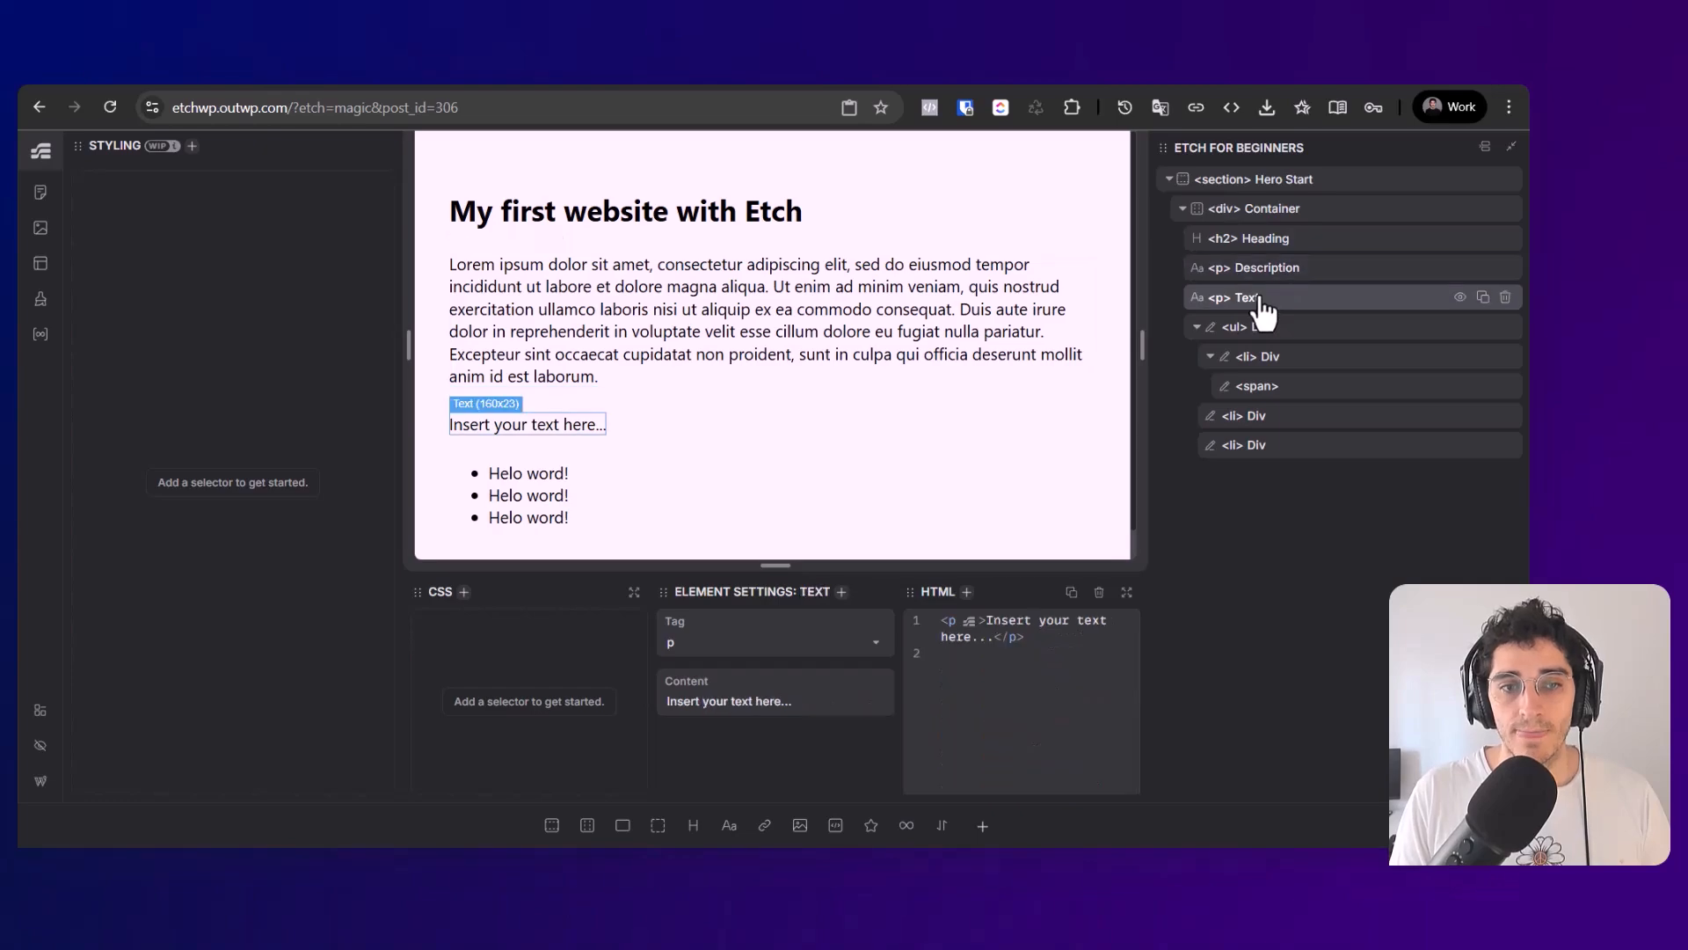
left_click(1505, 298)
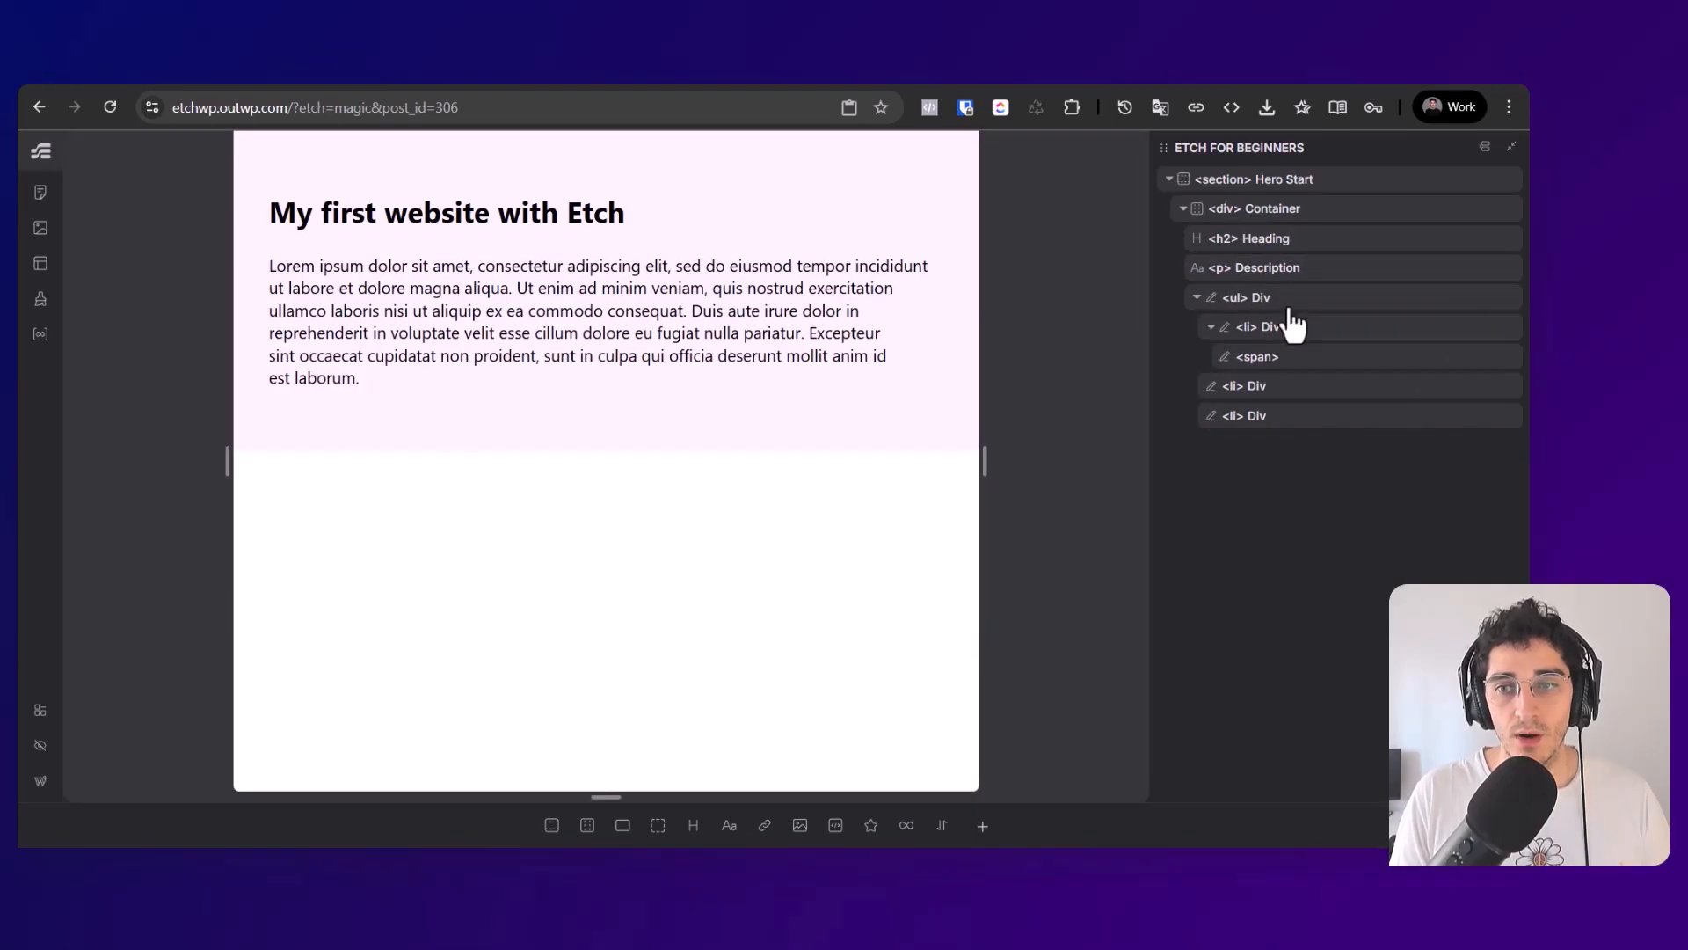
Step: Rename the ul element List and its first list item li
left_click(1262, 304)
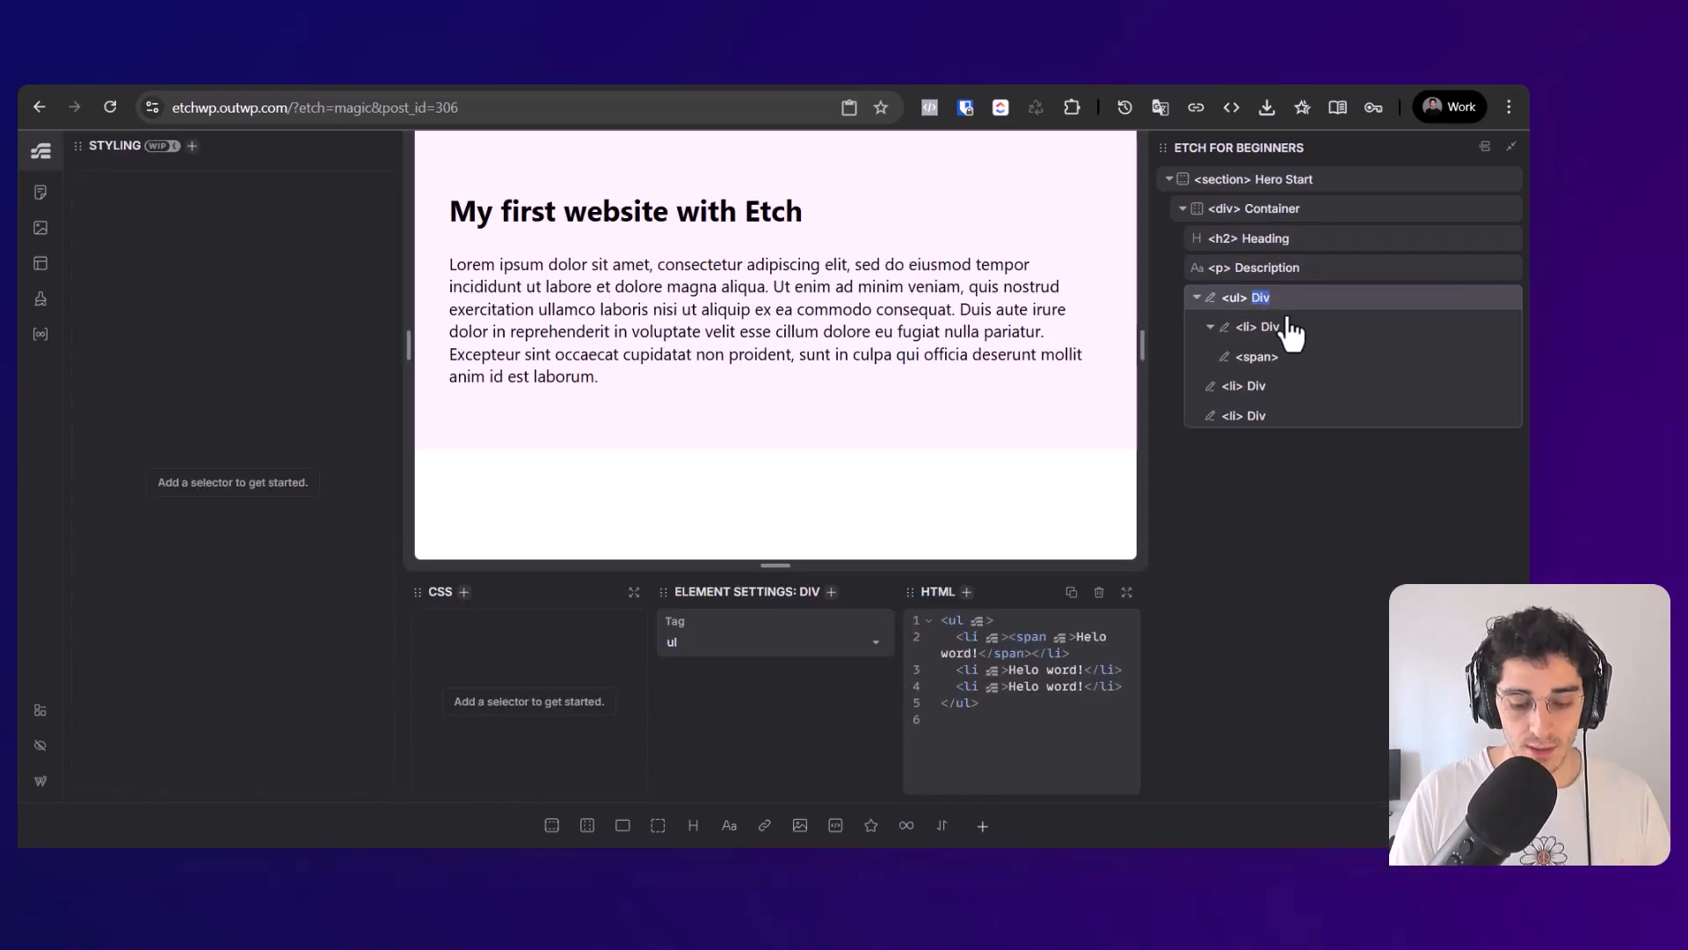
type("List")
key("Return")
left_click(1284, 329)
double_click(1280, 329)
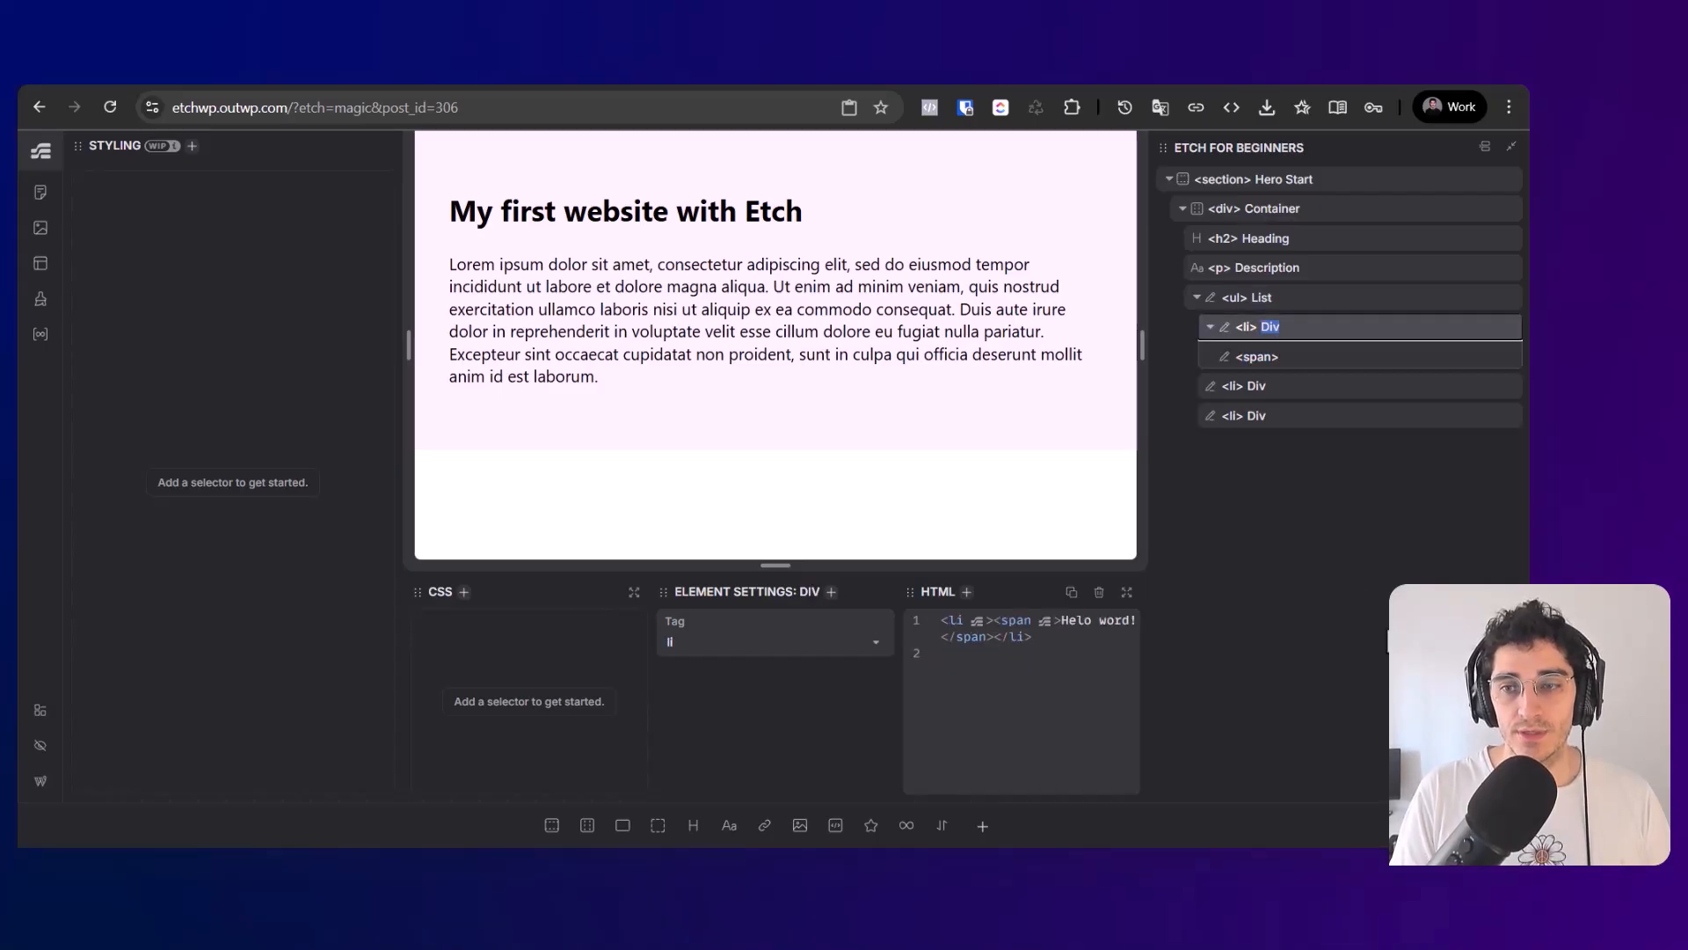
left_click(1267, 300)
double_click(1258, 358)
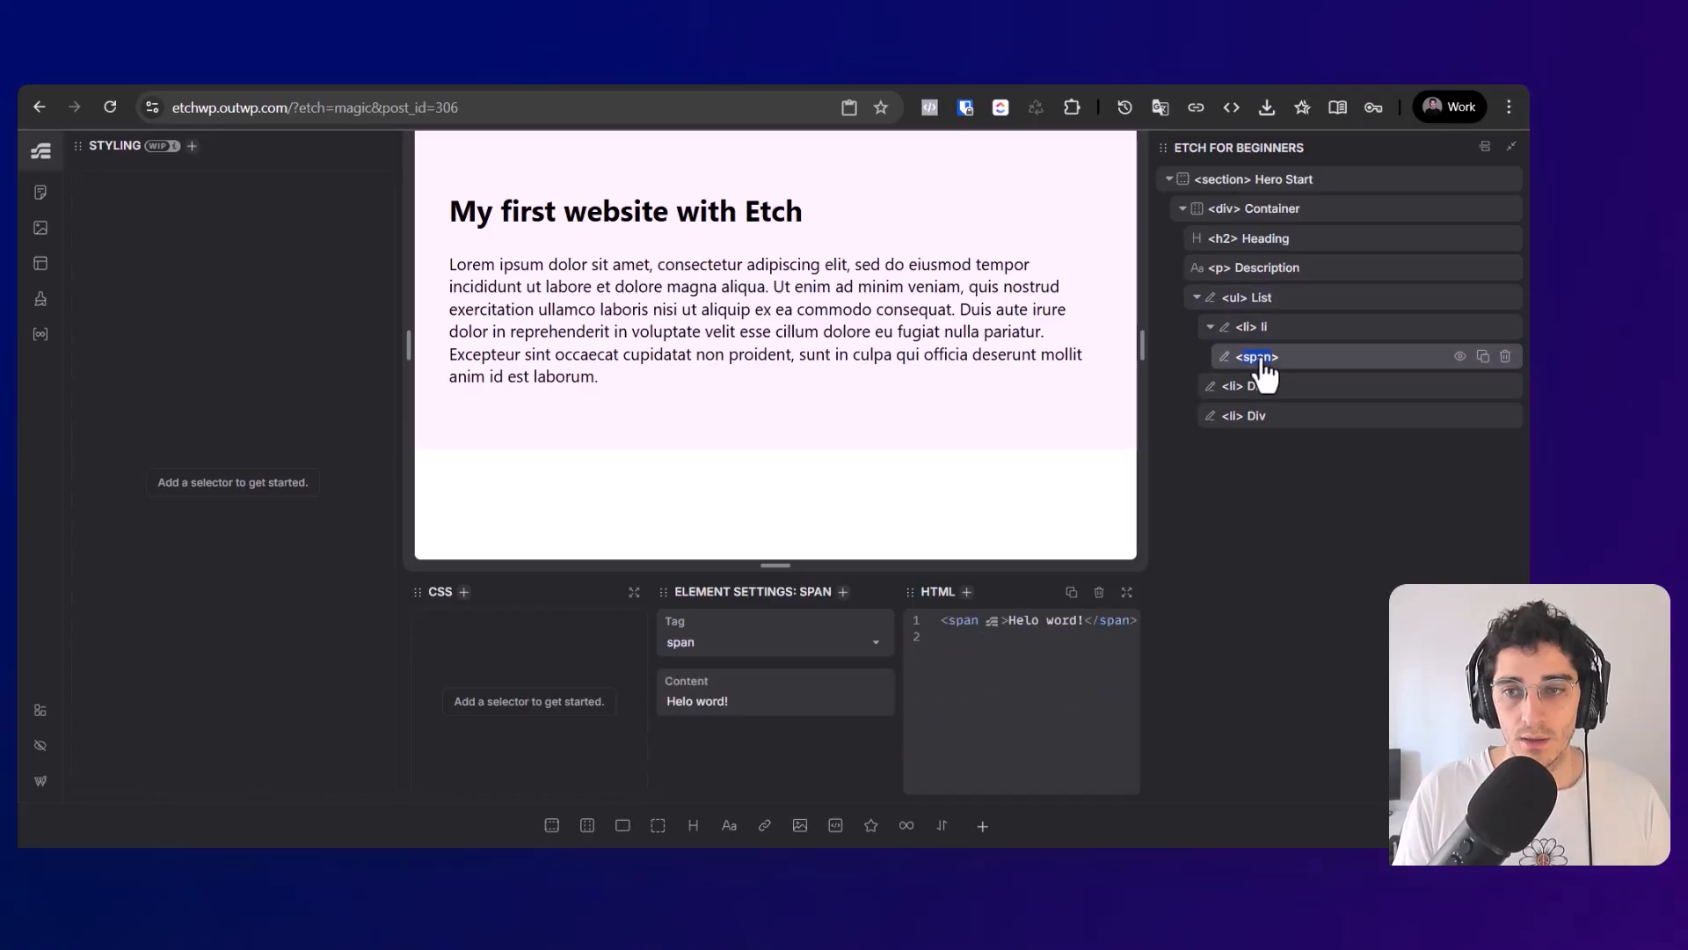
left_click(1257, 519)
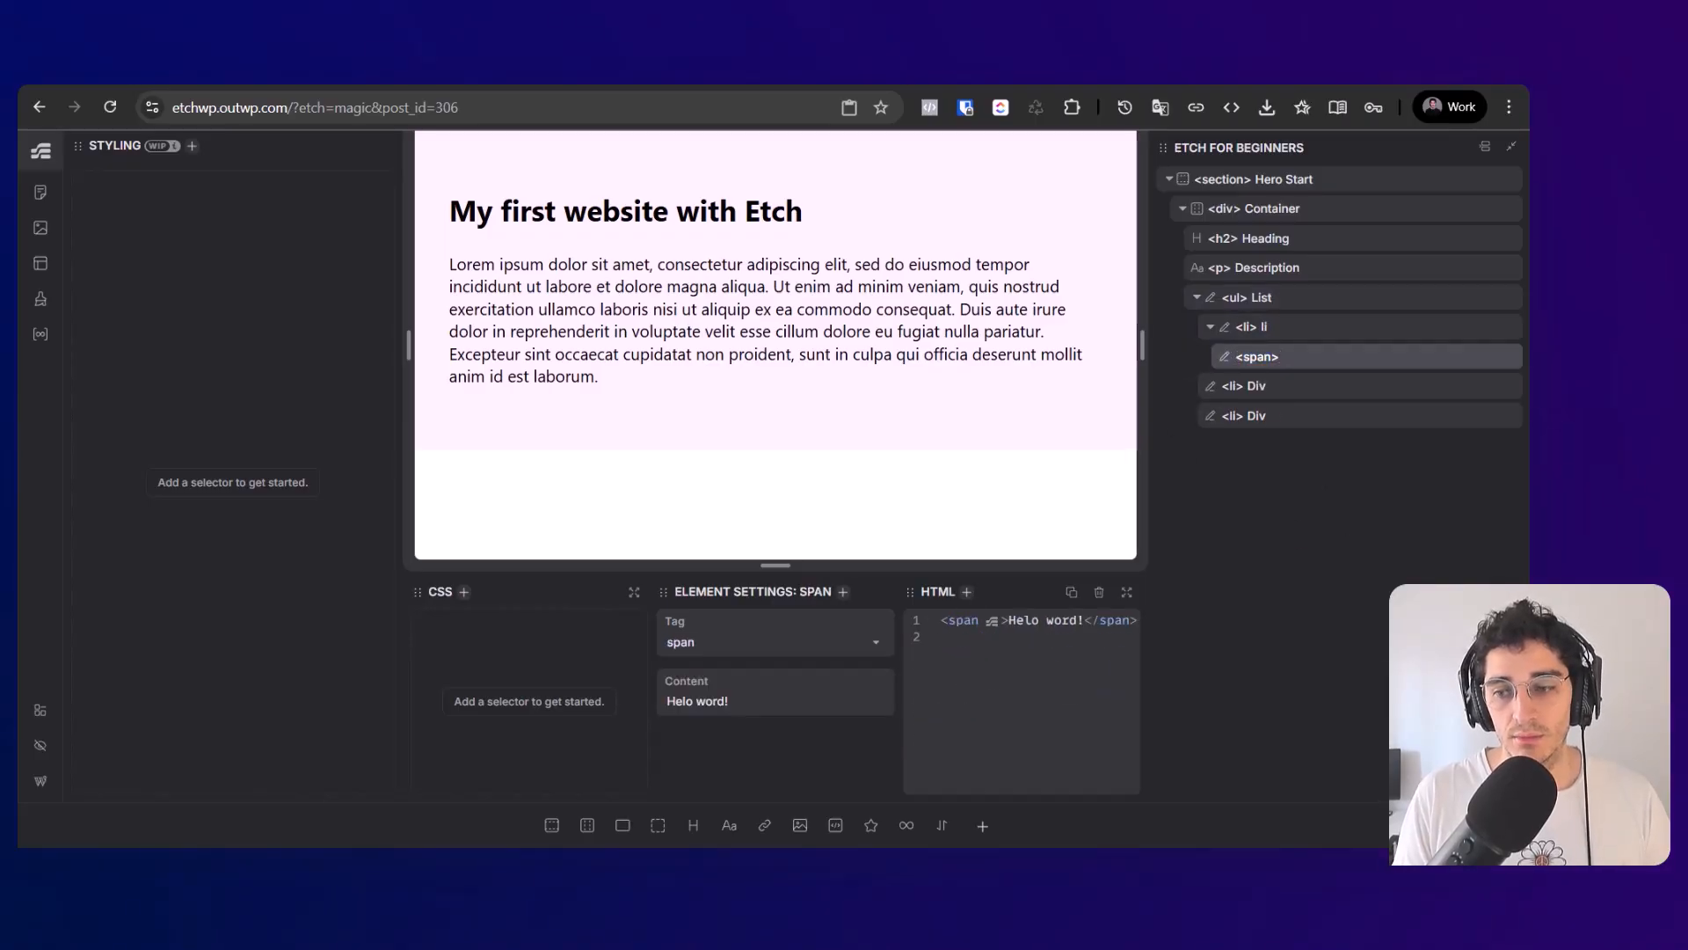
Step: Create BEM classes for the Hero Start section and its nested elements
left_click(1284, 180)
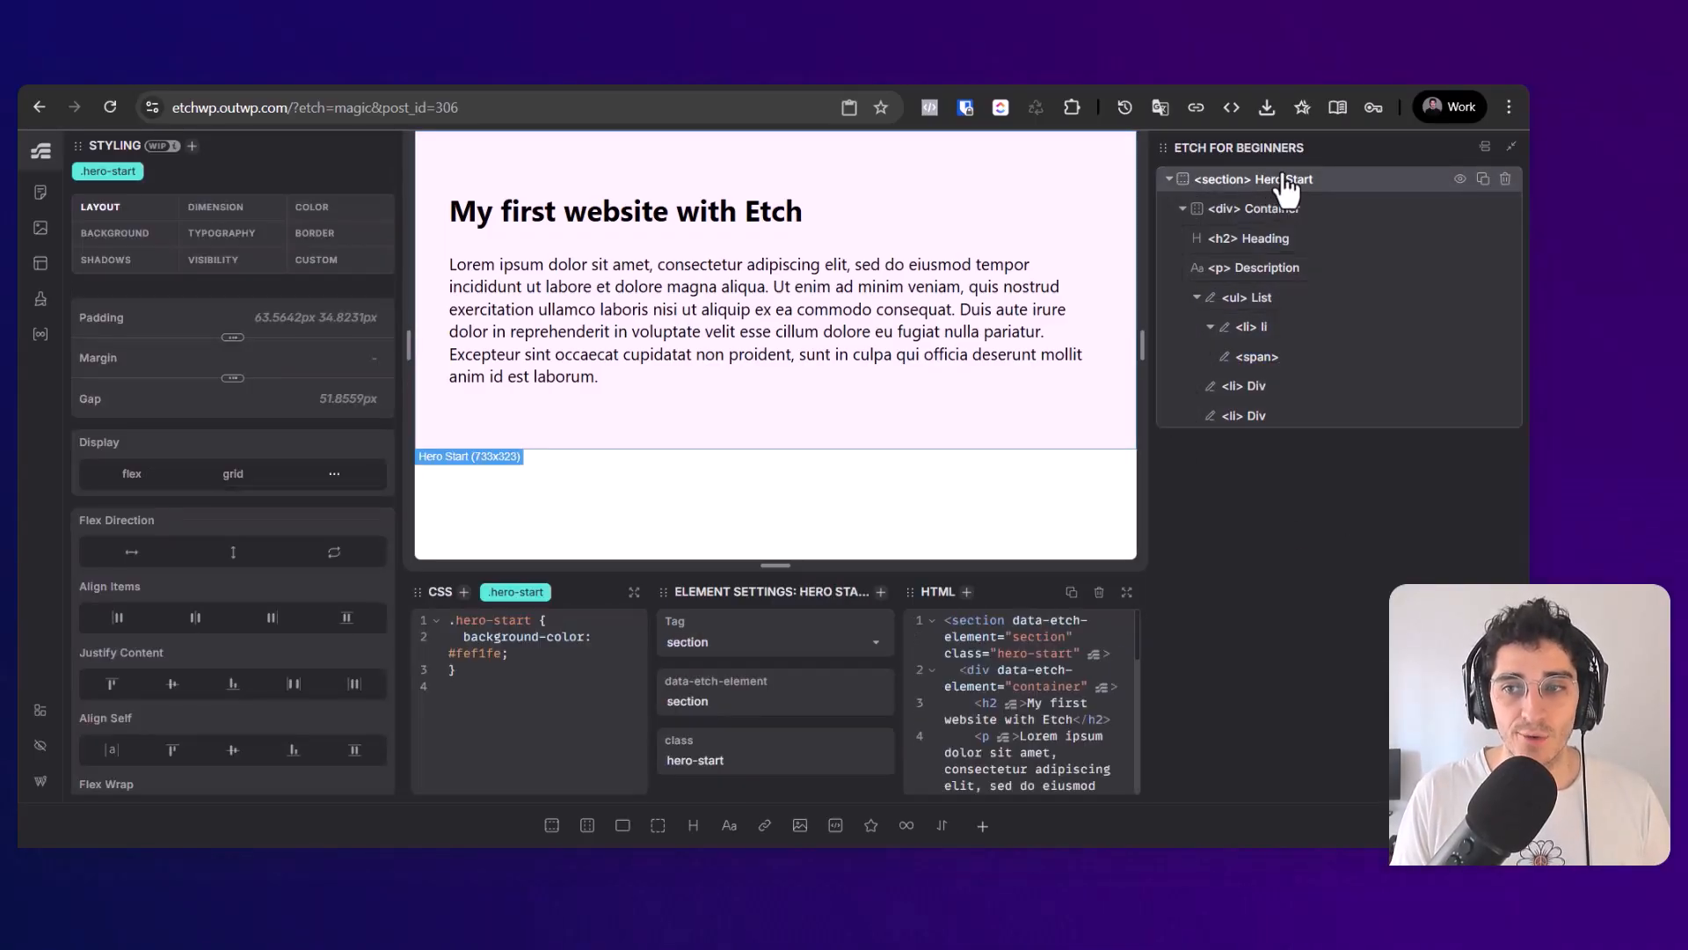
right_click(1286, 182)
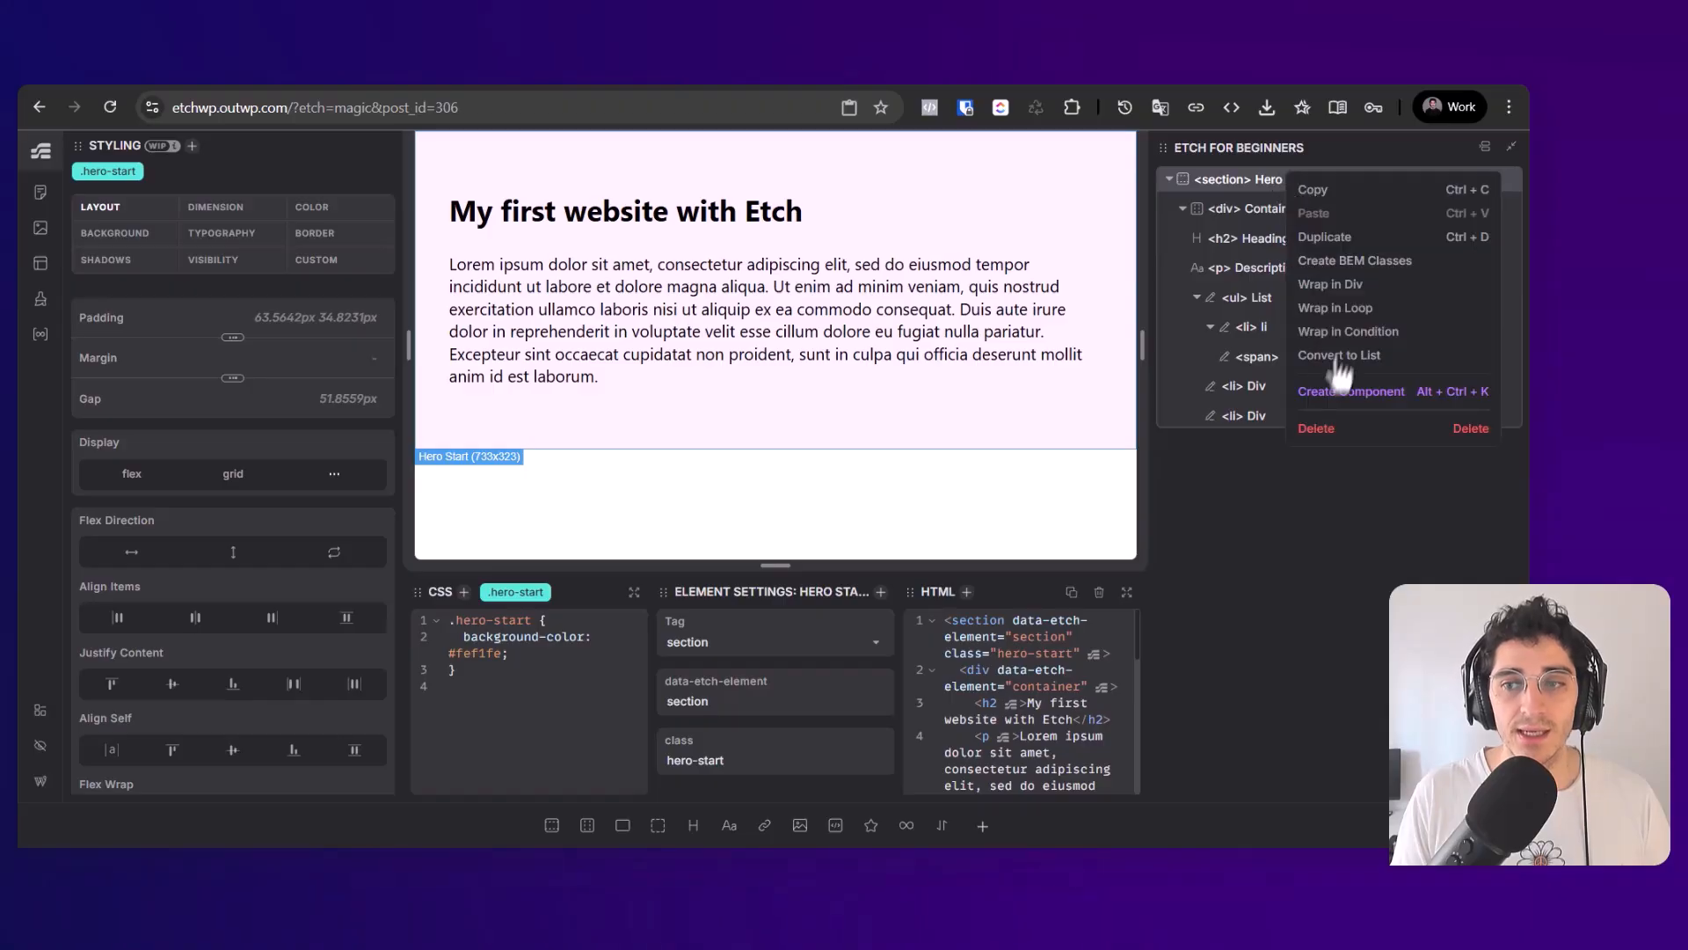
left_click(1340, 264)
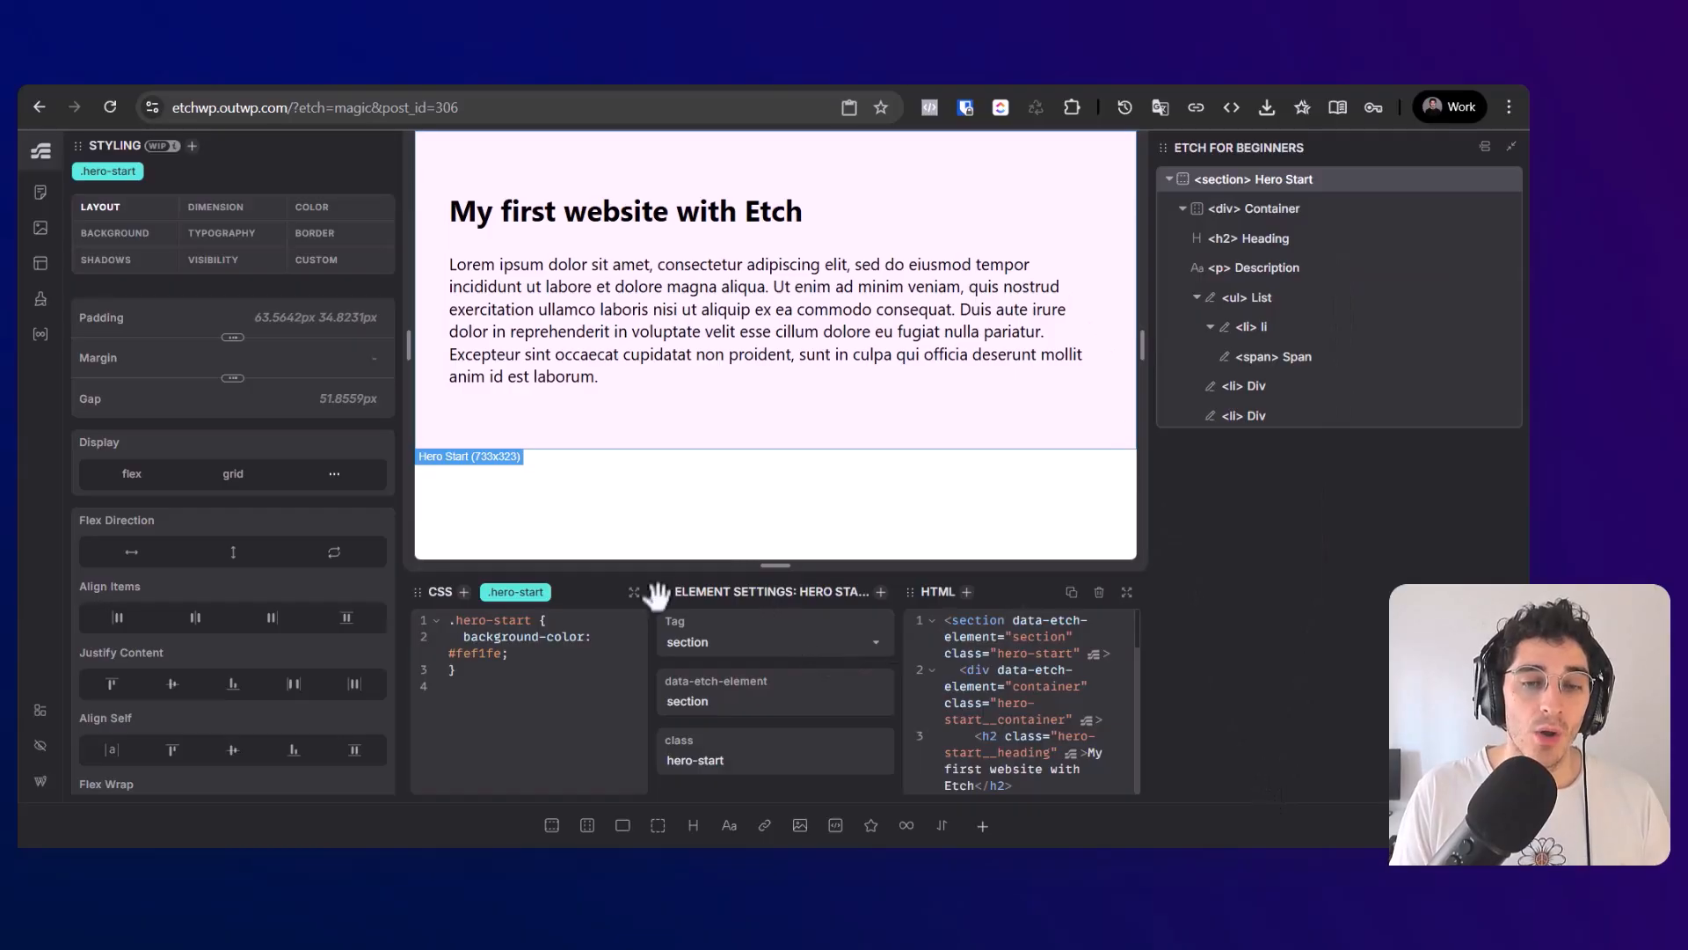
Step: Dock the Element Settings panel below the structure tree and enlarge the HTML panel to show the BEM classes
left_click_drag(657, 595, 1234, 484)
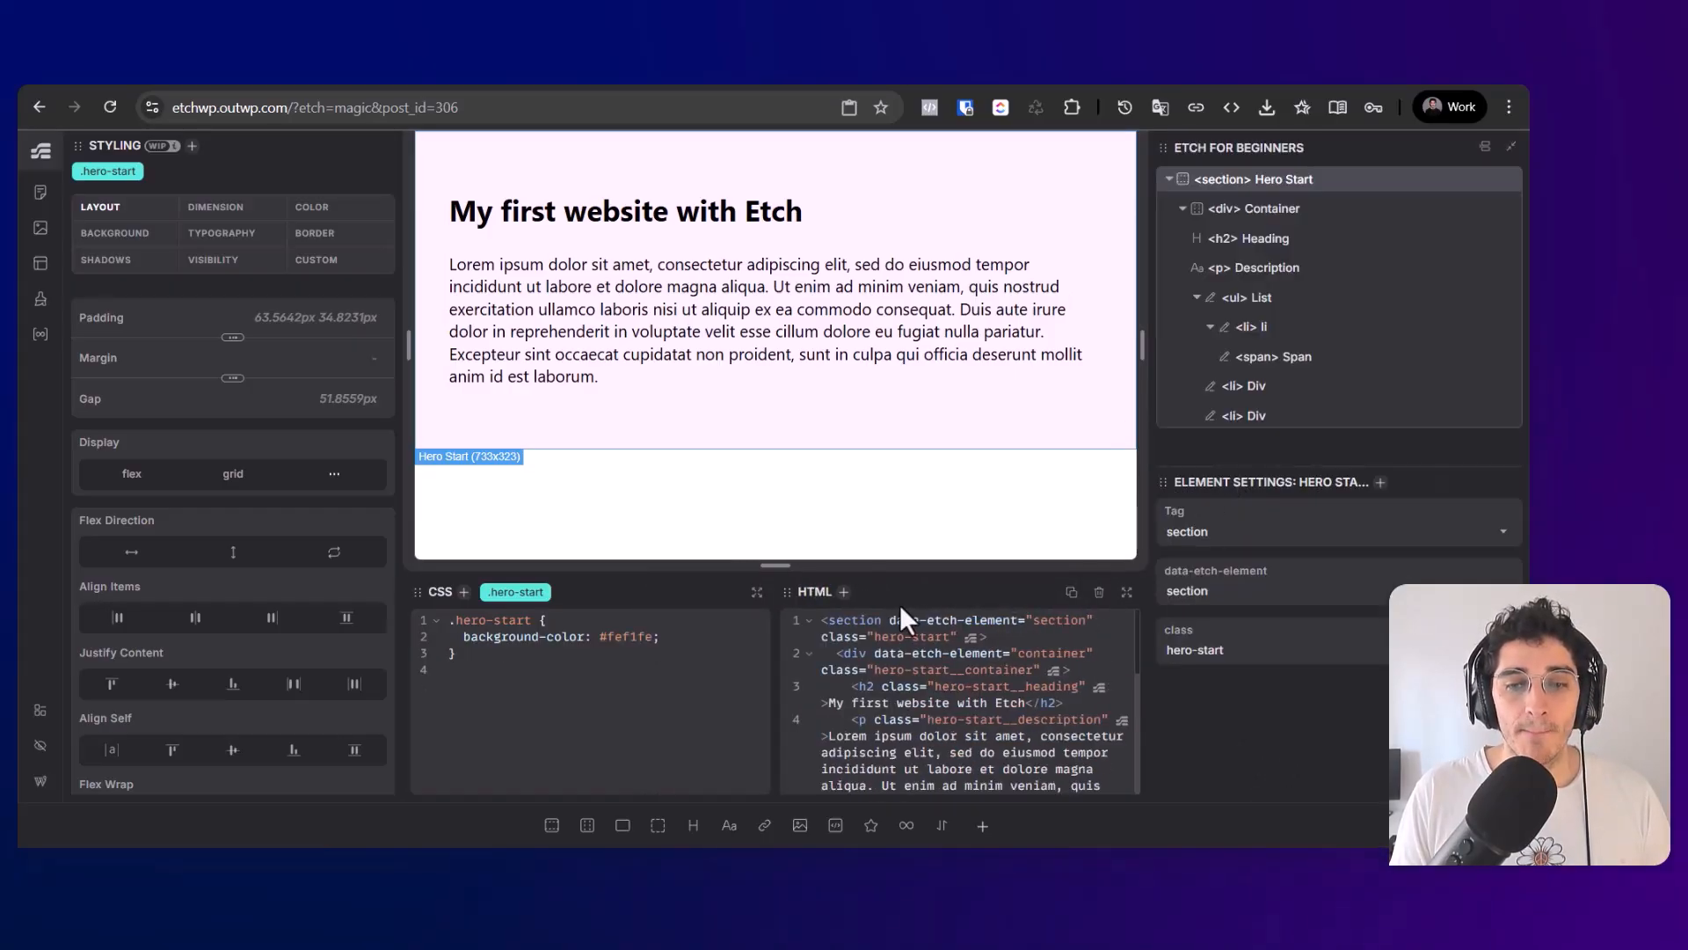
left_click_drag(825, 564, 832, 458)
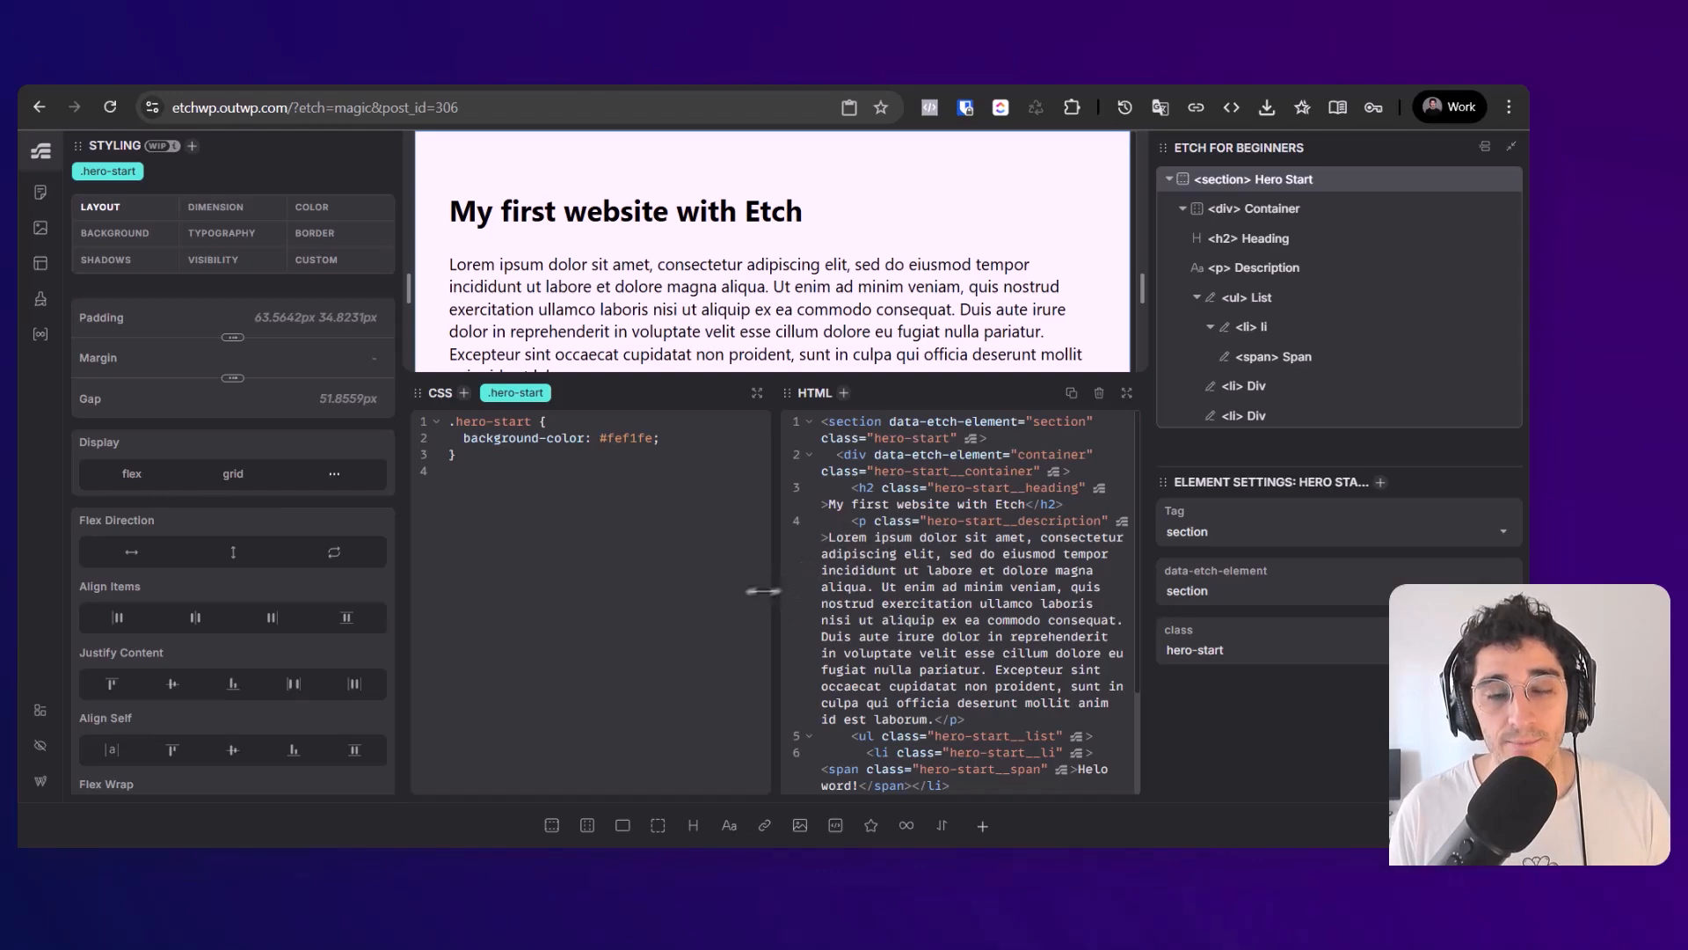
left_click_drag(775, 580, 625, 584)
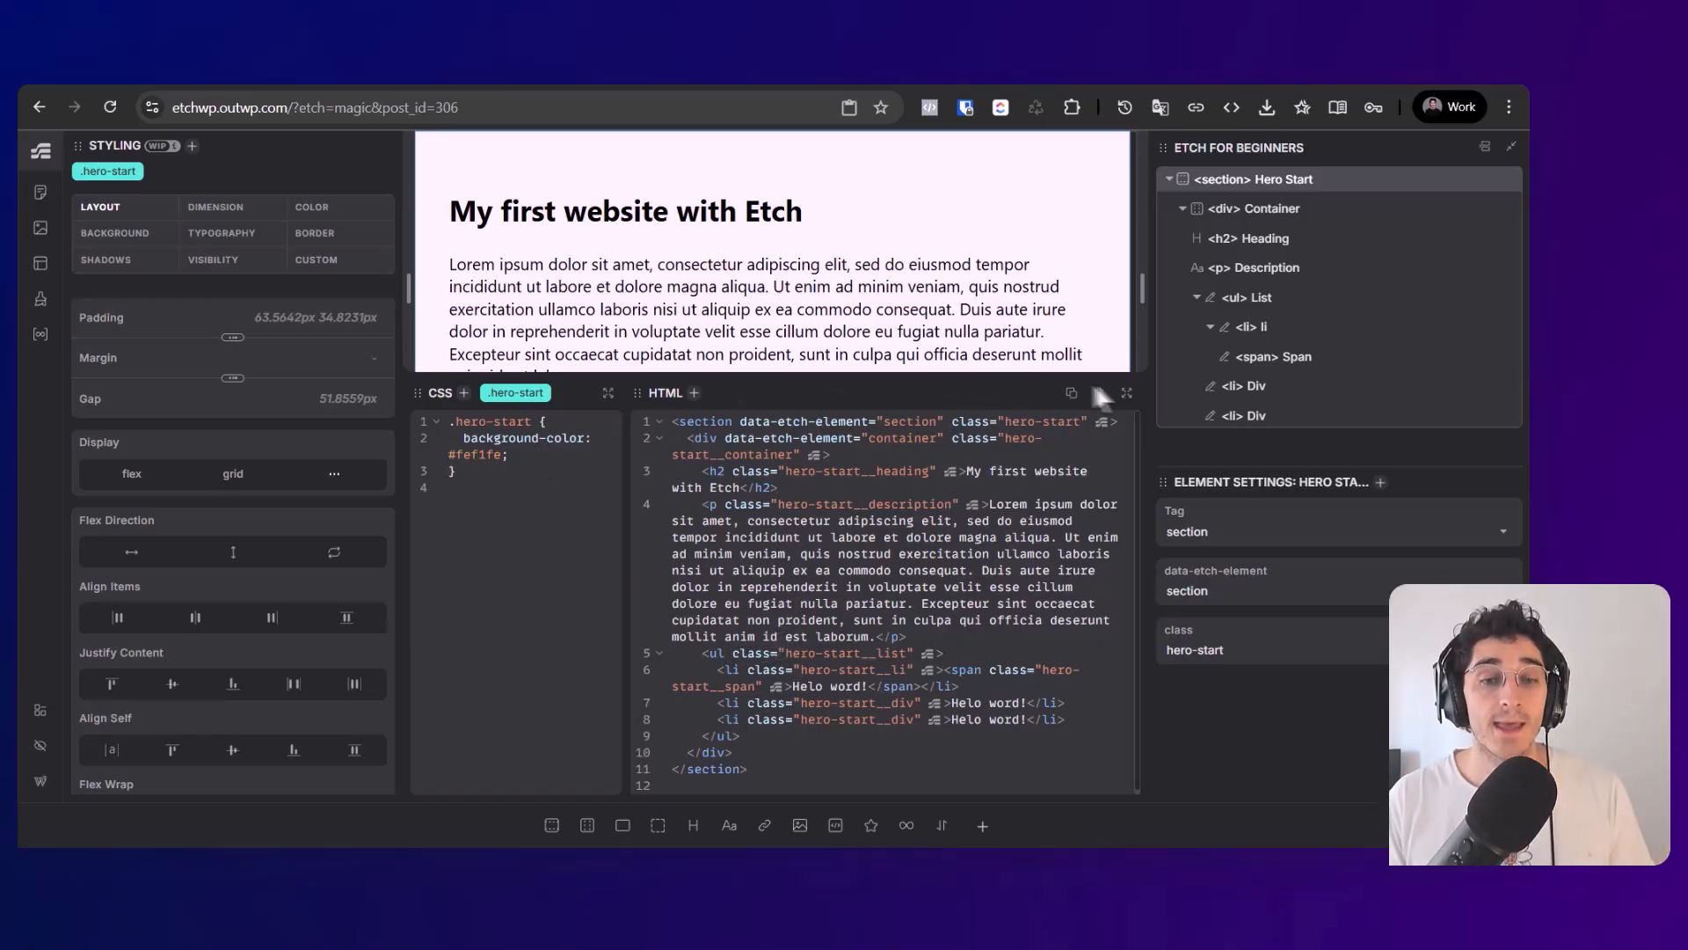
Step: Widen the CSS panel and reduce the height of the CSS and HTML panels to enlarge the canvas
left_click_drag(628, 598, 819, 583)
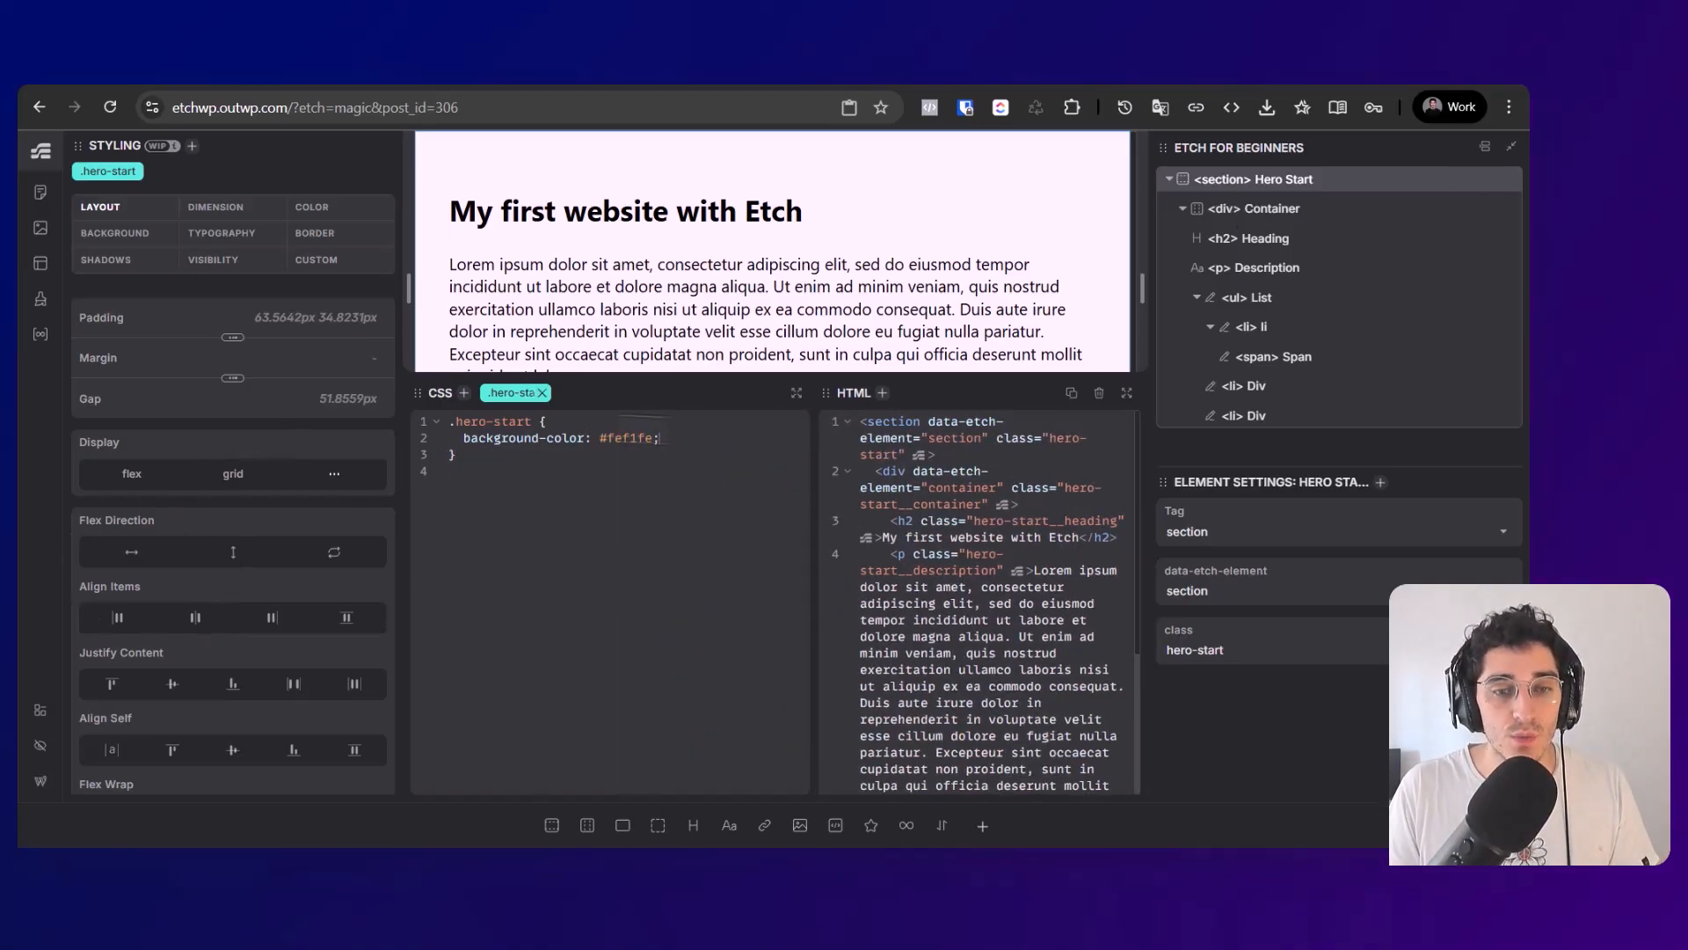
left_click(489, 445)
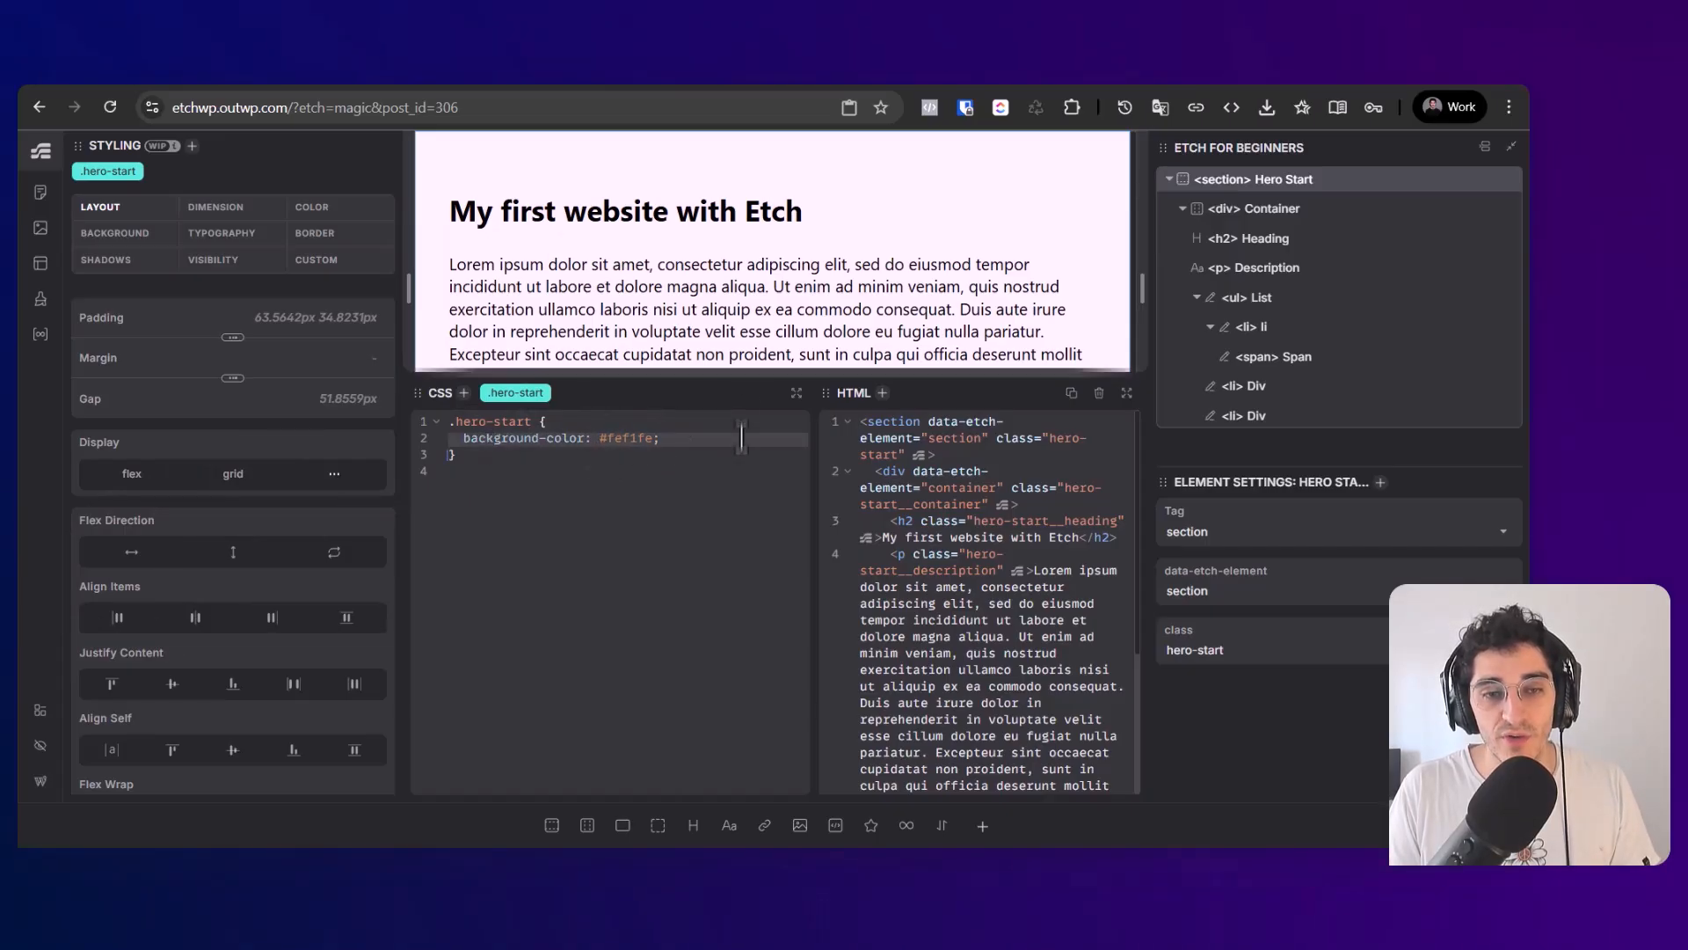
scroll(715, 297, "down", 1)
left_click_drag(890, 369, 874, 690)
left_click_drag(777, 445, 779, 632)
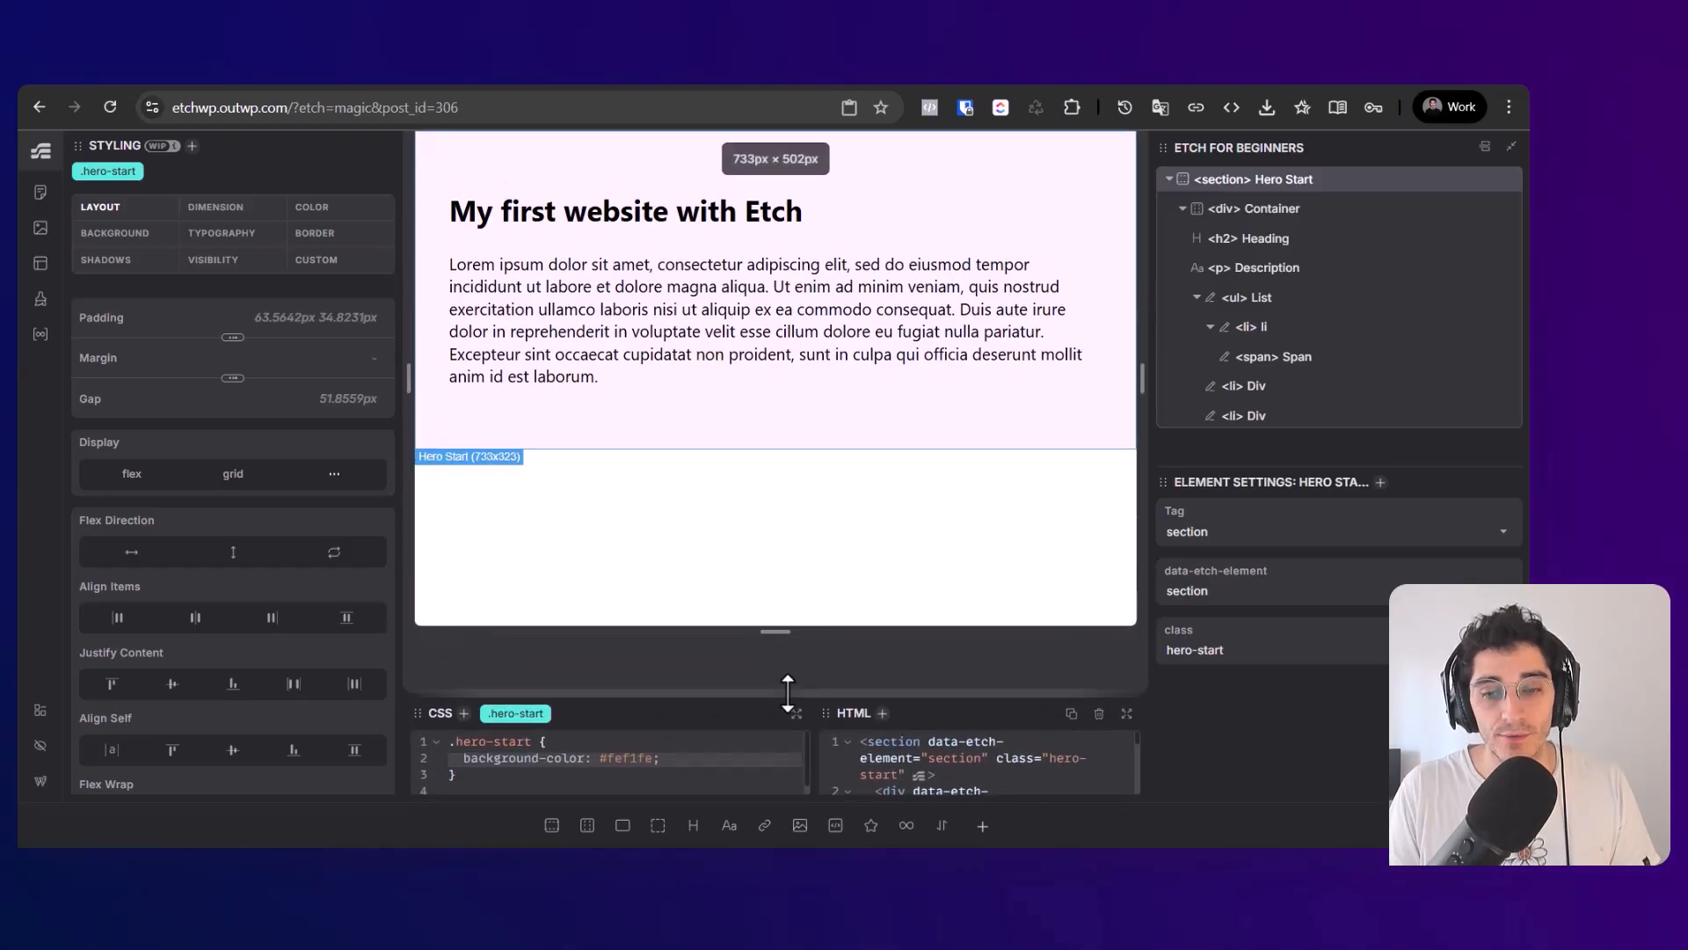
left_click_drag(788, 701, 793, 585)
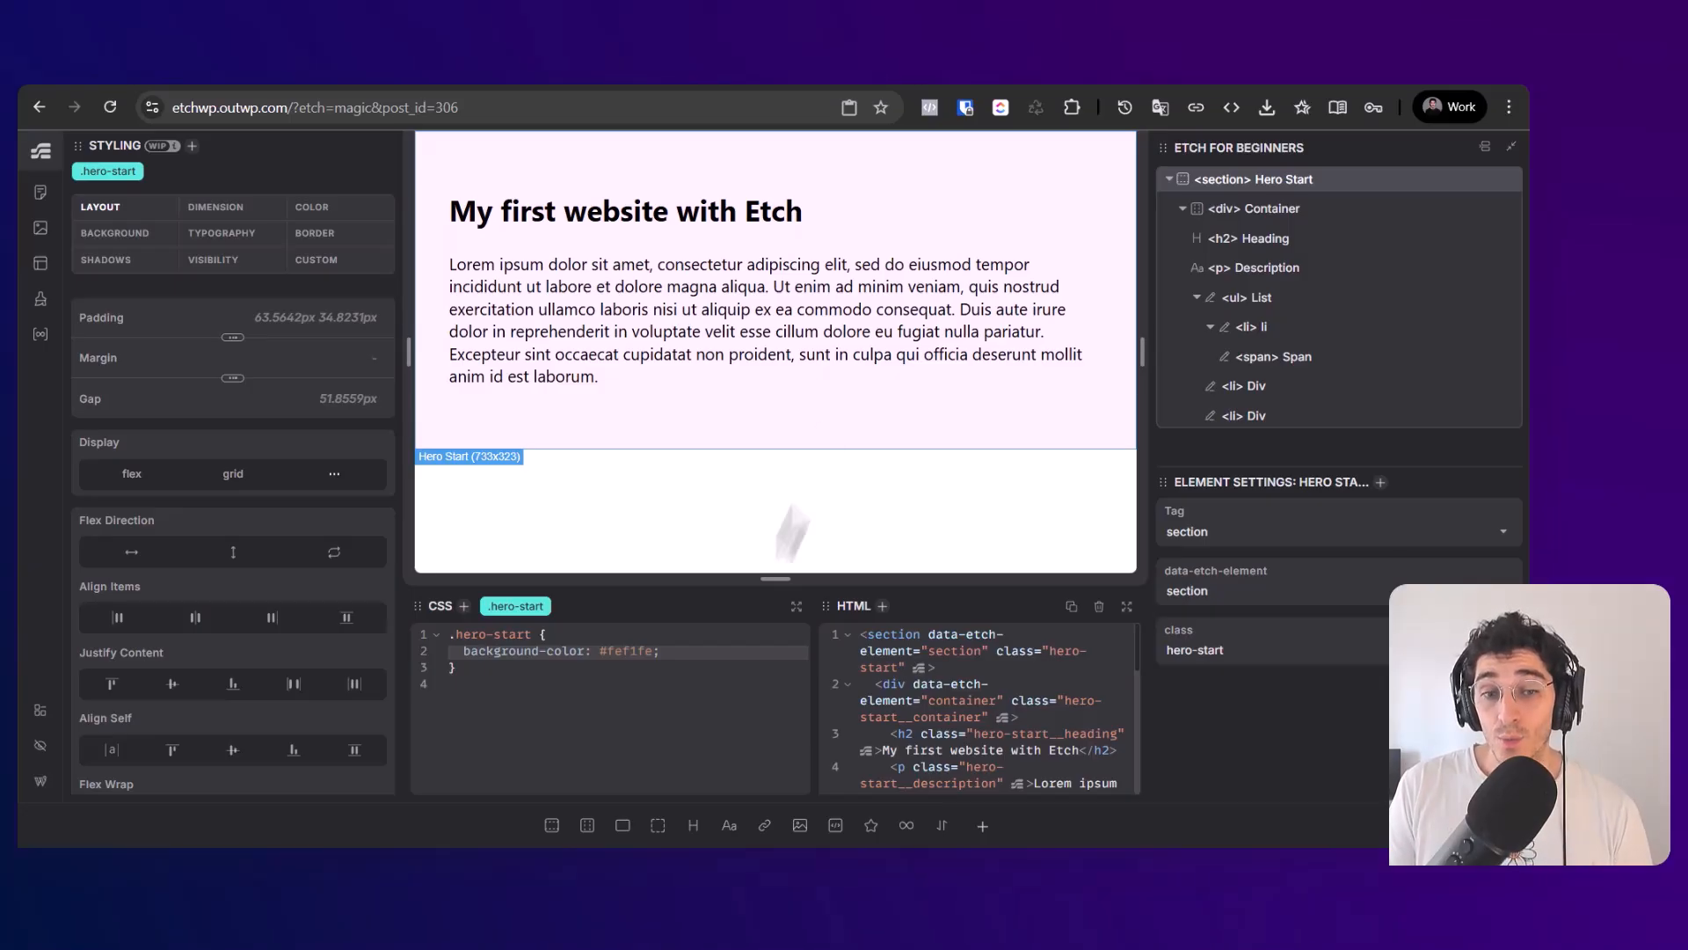
Step: View the Etch for Beginners page on the front end with the Automatic.css settings panel closed
left_click(1446, 825)
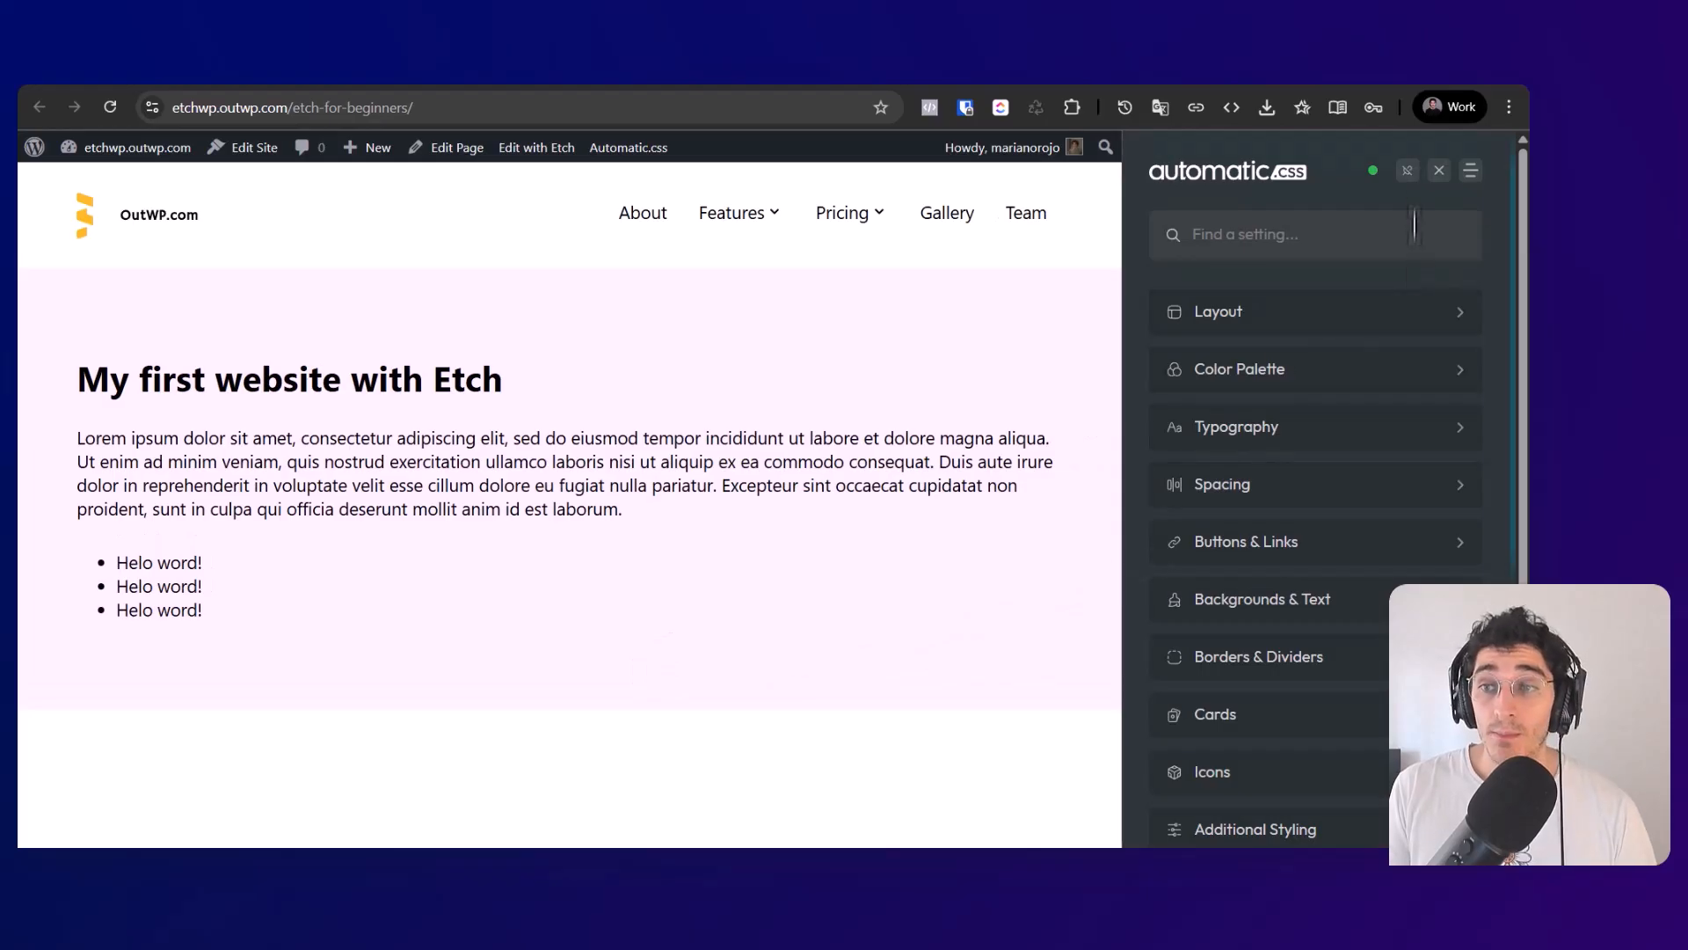
left_click(1439, 170)
right_click(432, 620)
left_click(473, 589)
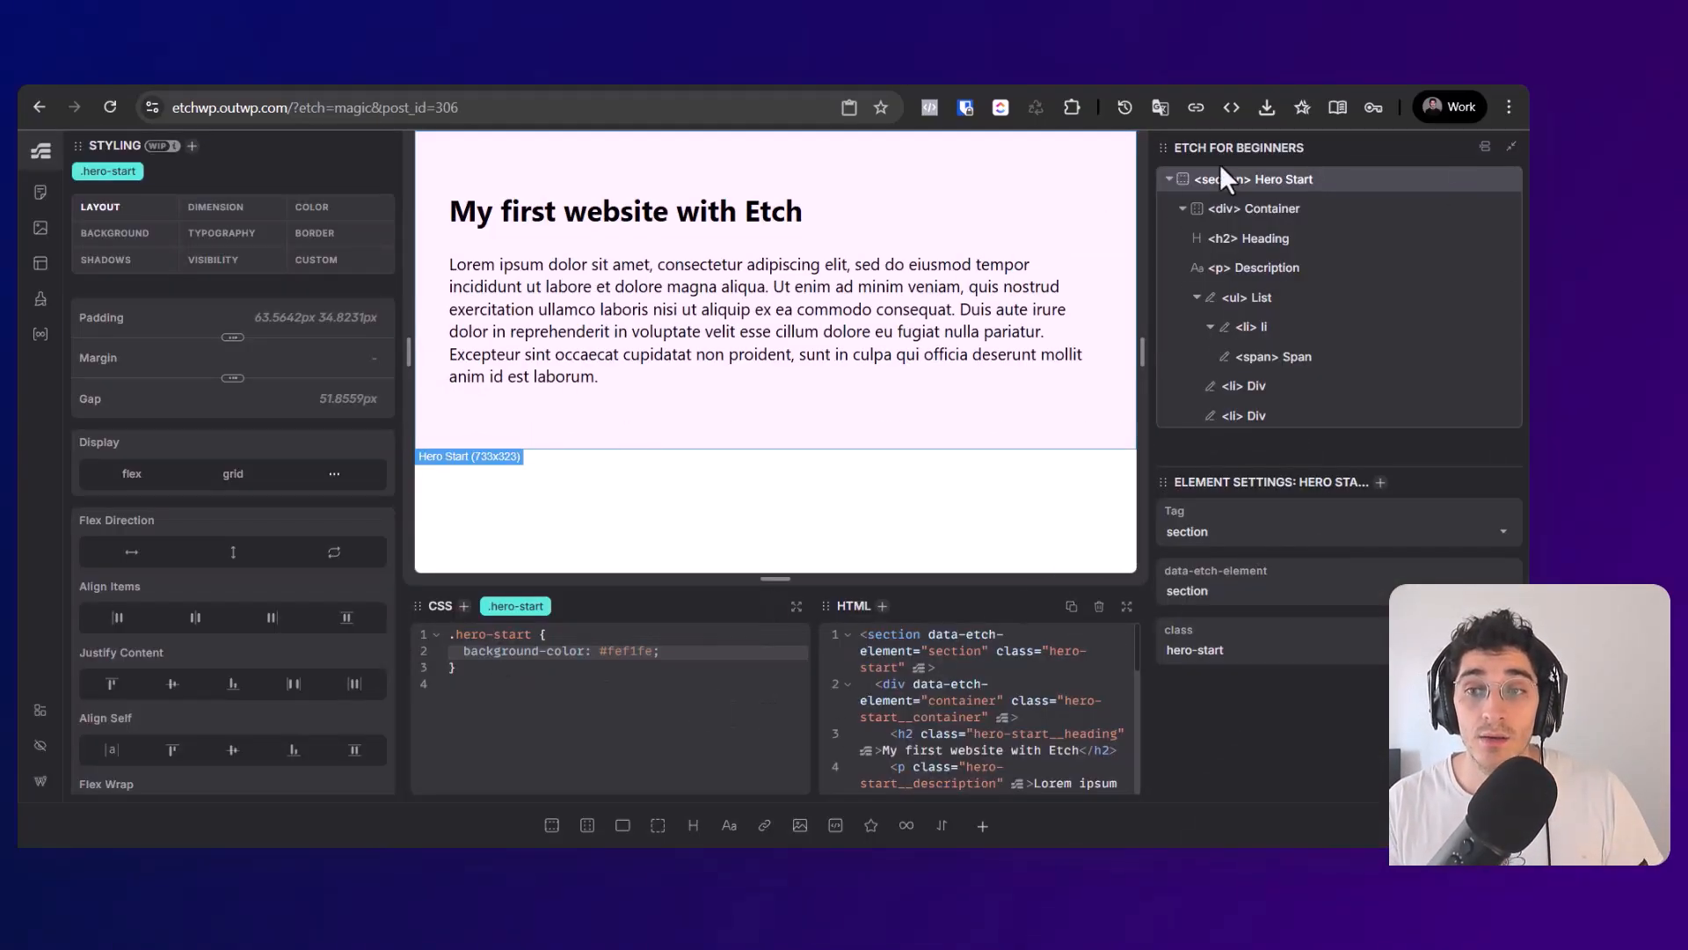
Step: Delete the Hero Start section with all its contents in the Etch builder
left_click(1507, 179)
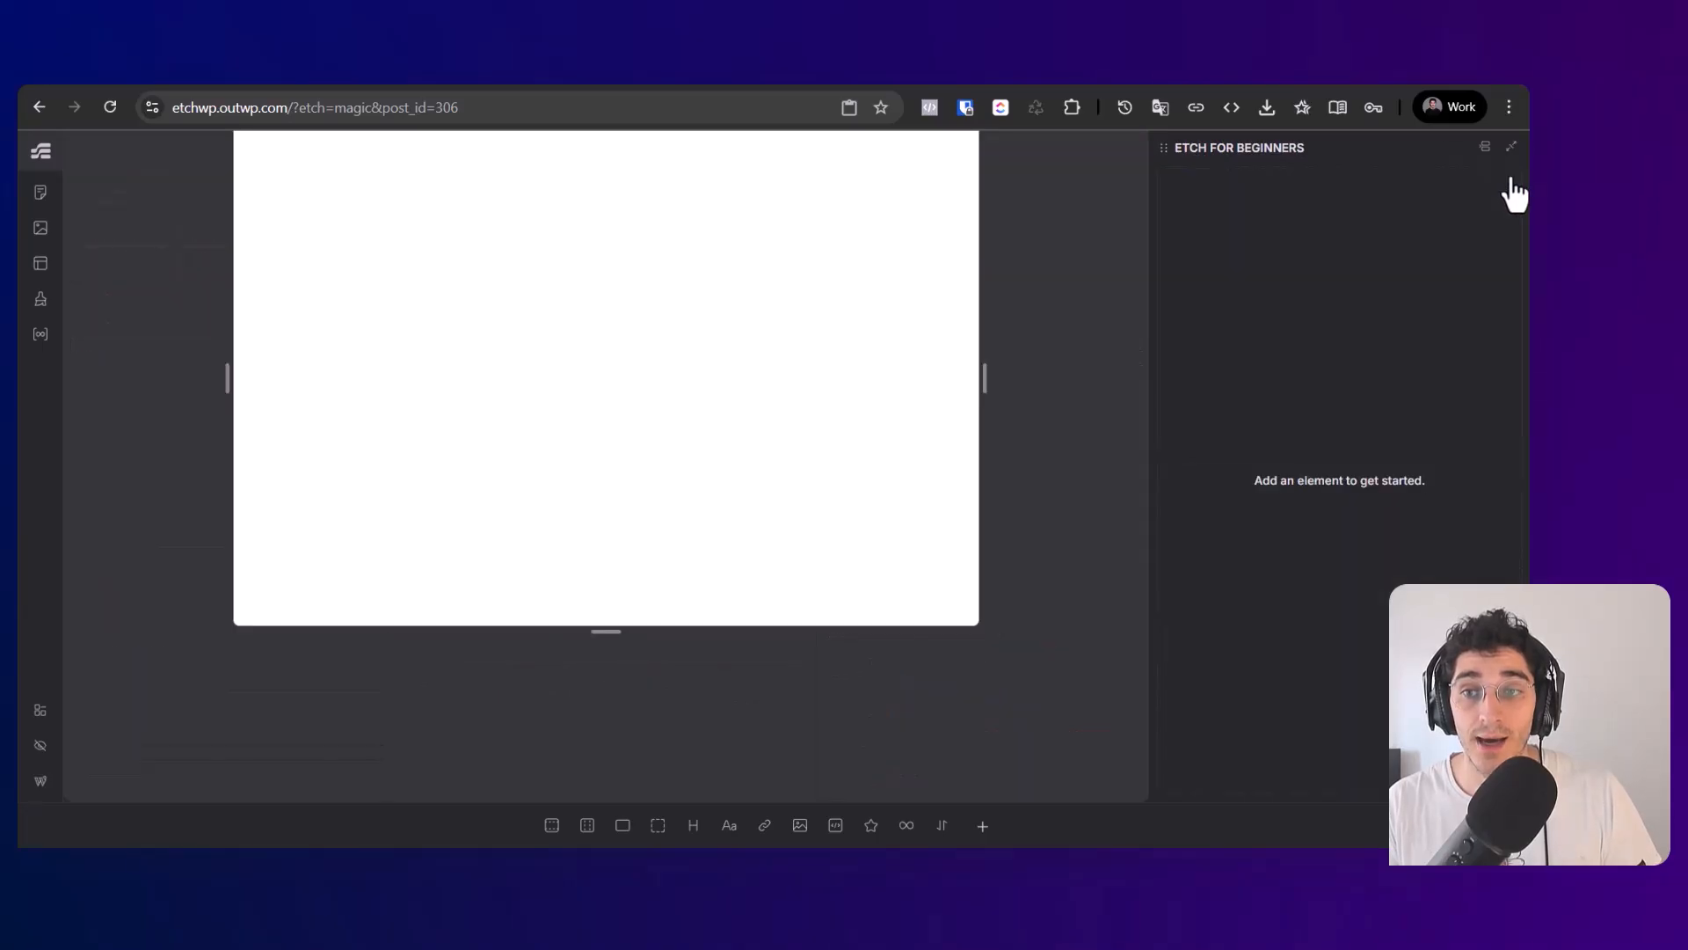
Step: Add an empty section with a container to the page and swap the HTML panel with the CSS panel
left_click(549, 825)
left_click(1290, 180)
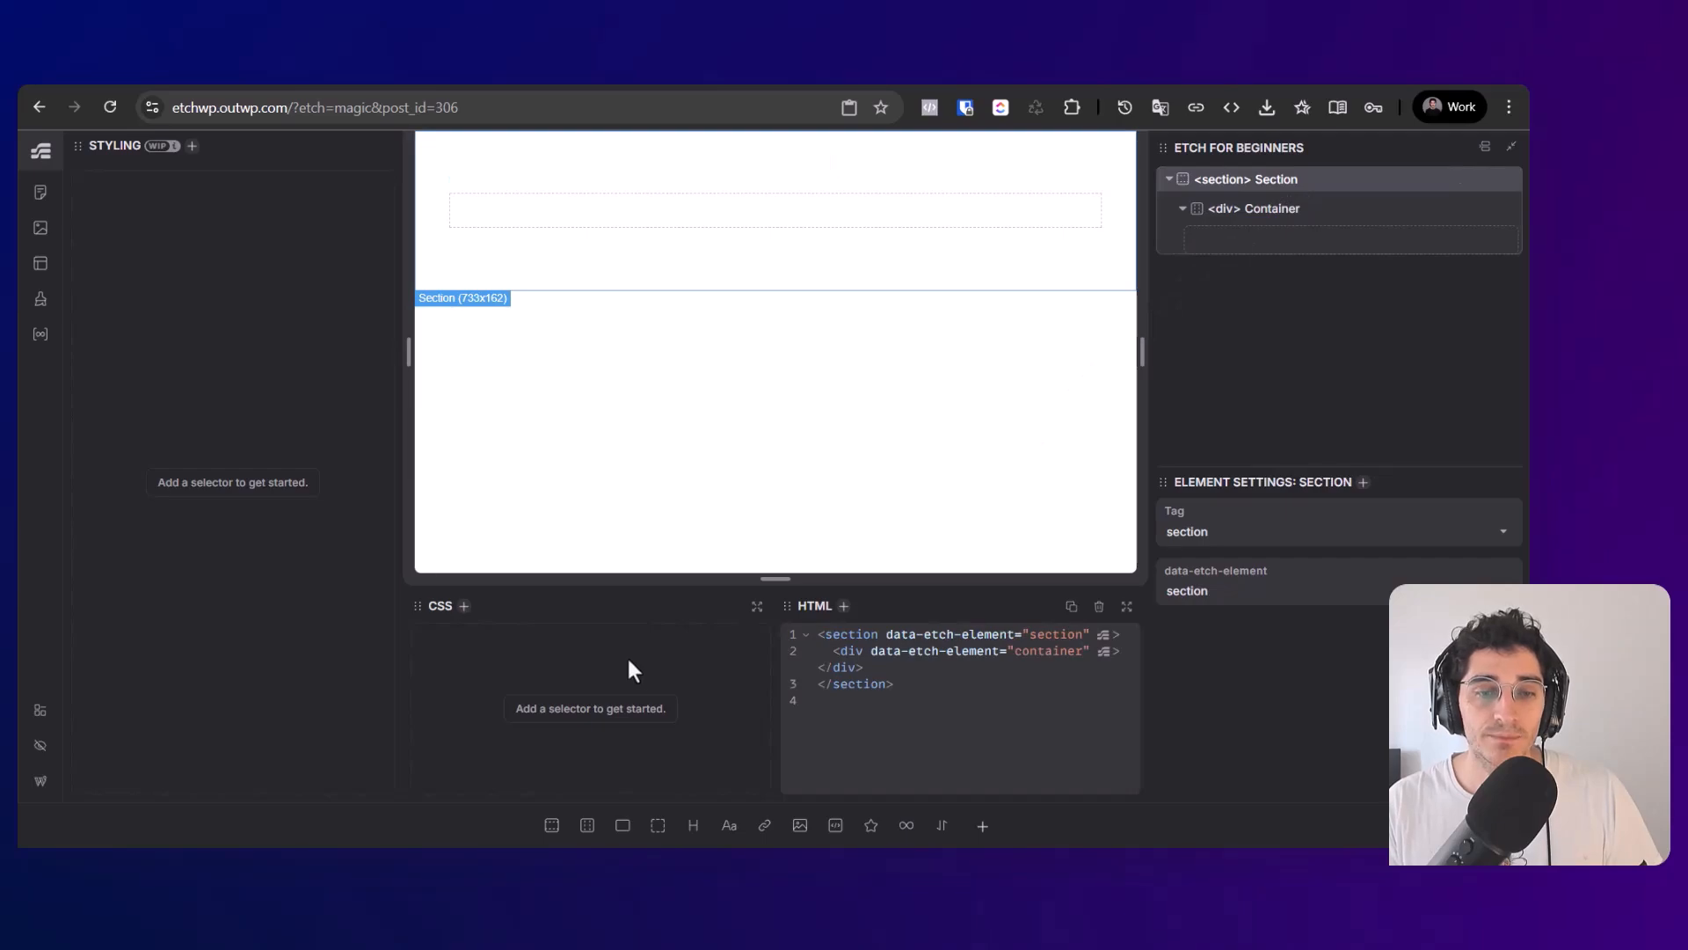
left_click_drag(792, 606, 527, 616)
Step: Replace the new section's HTML with the copied hero-start section markup and reload the page on the front end
left_click(557, 721)
key("ctrl+a")
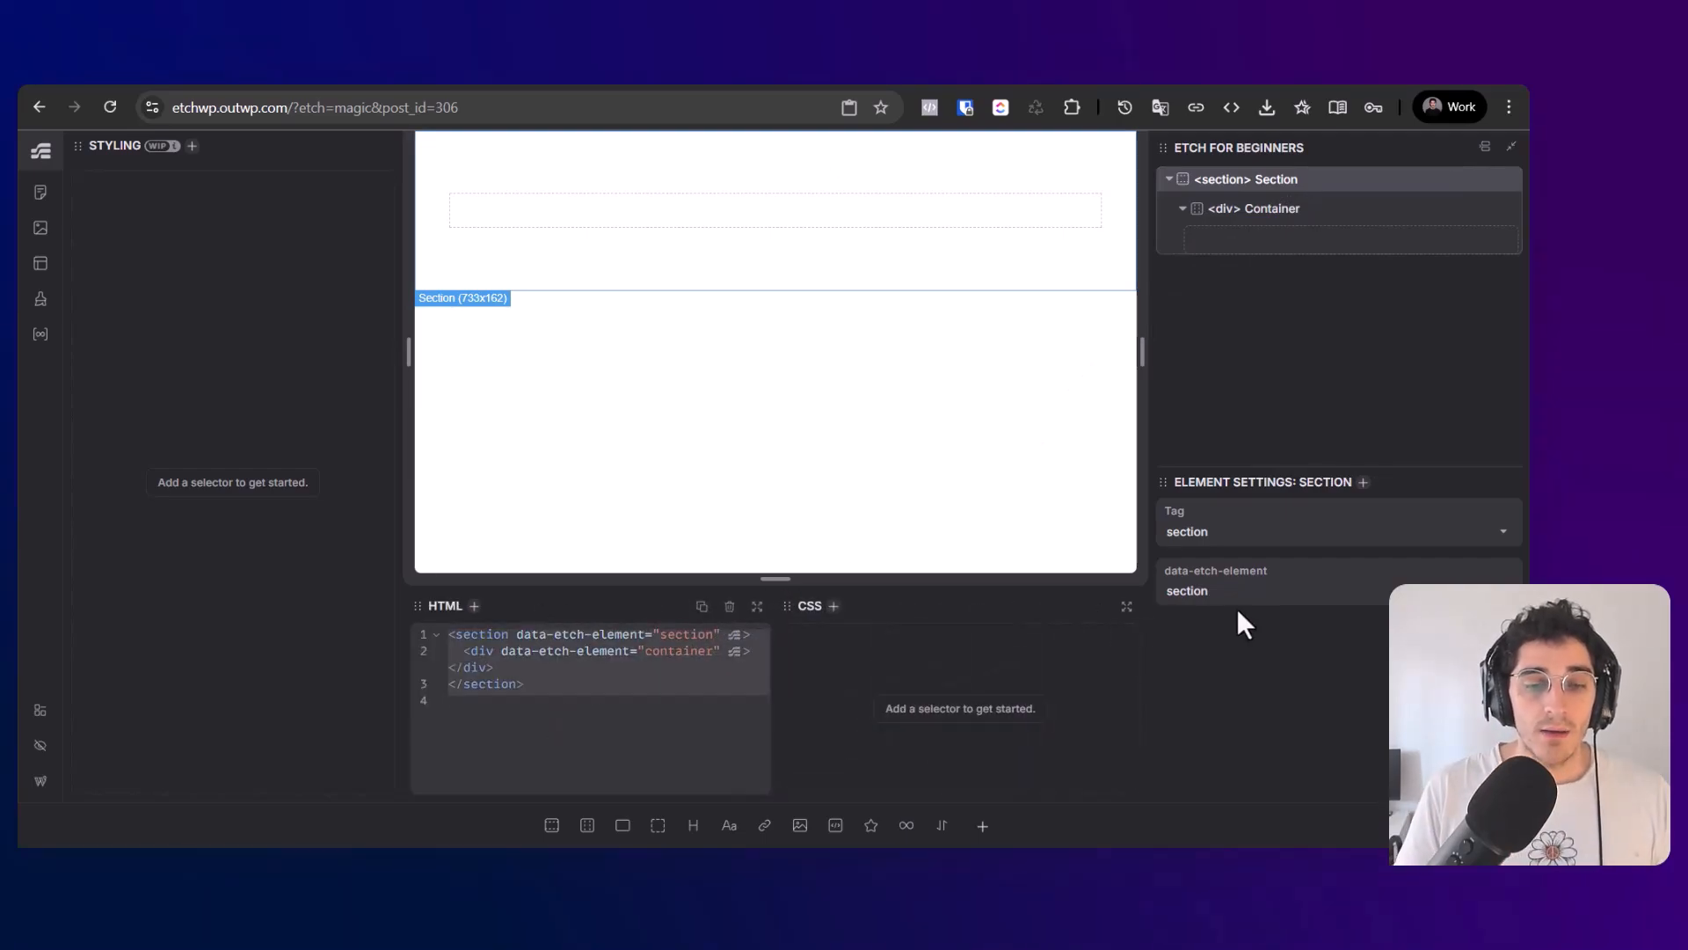
key("BackSpace")
key("ctrl+v")
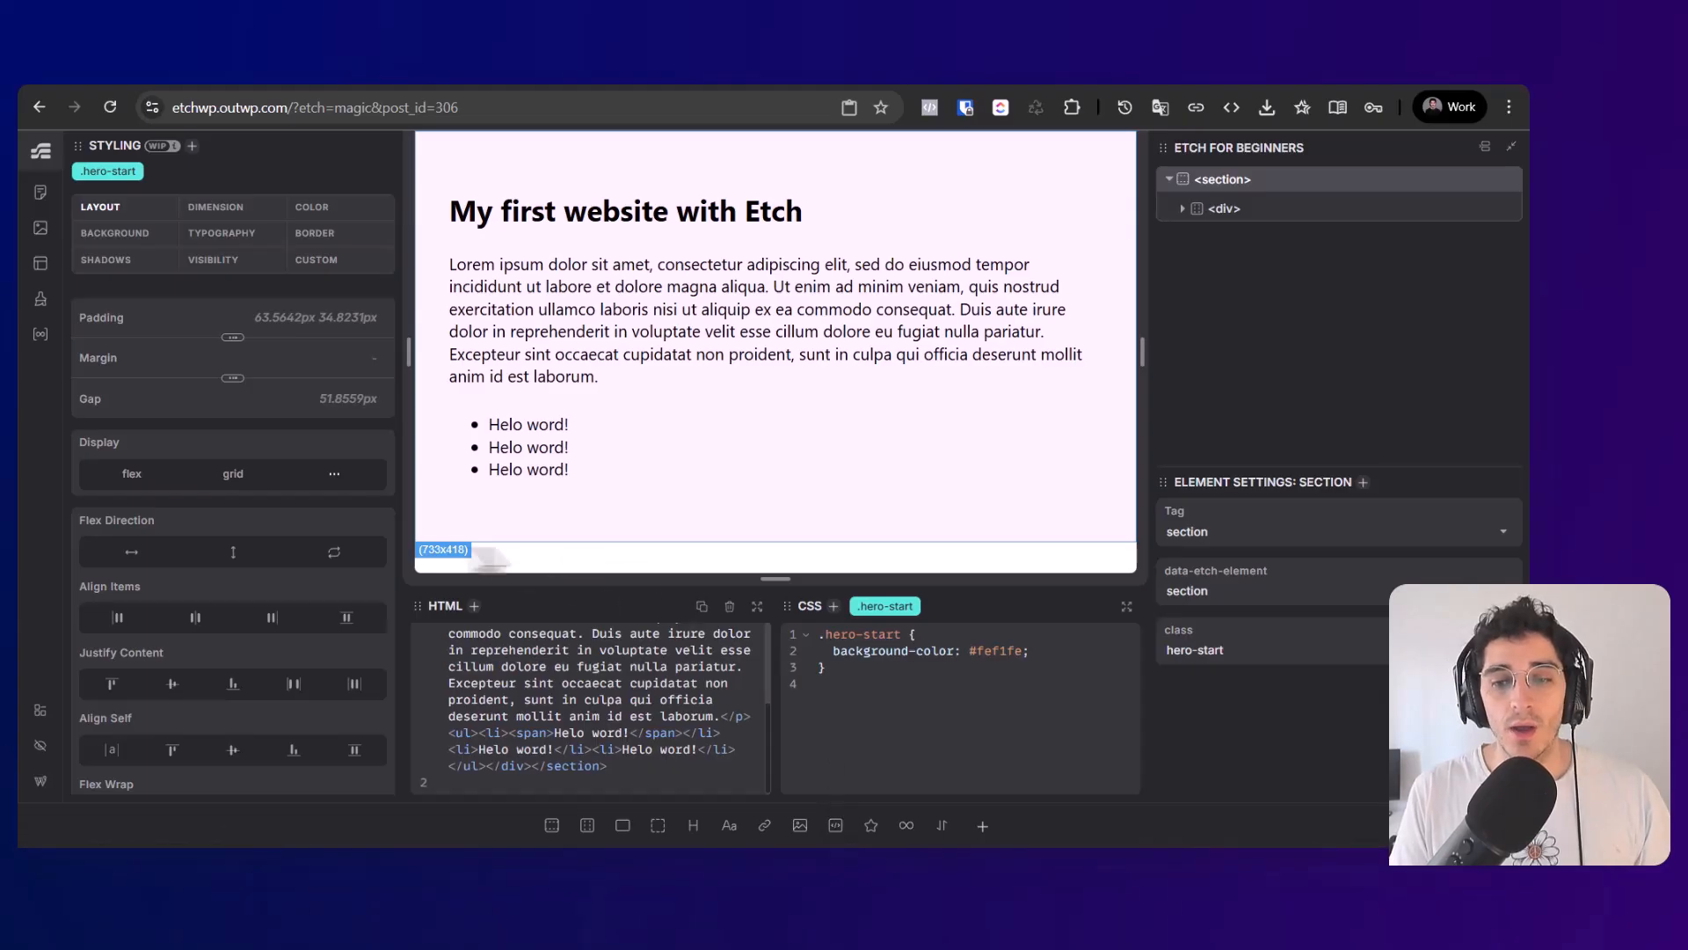
left_click(908, 653)
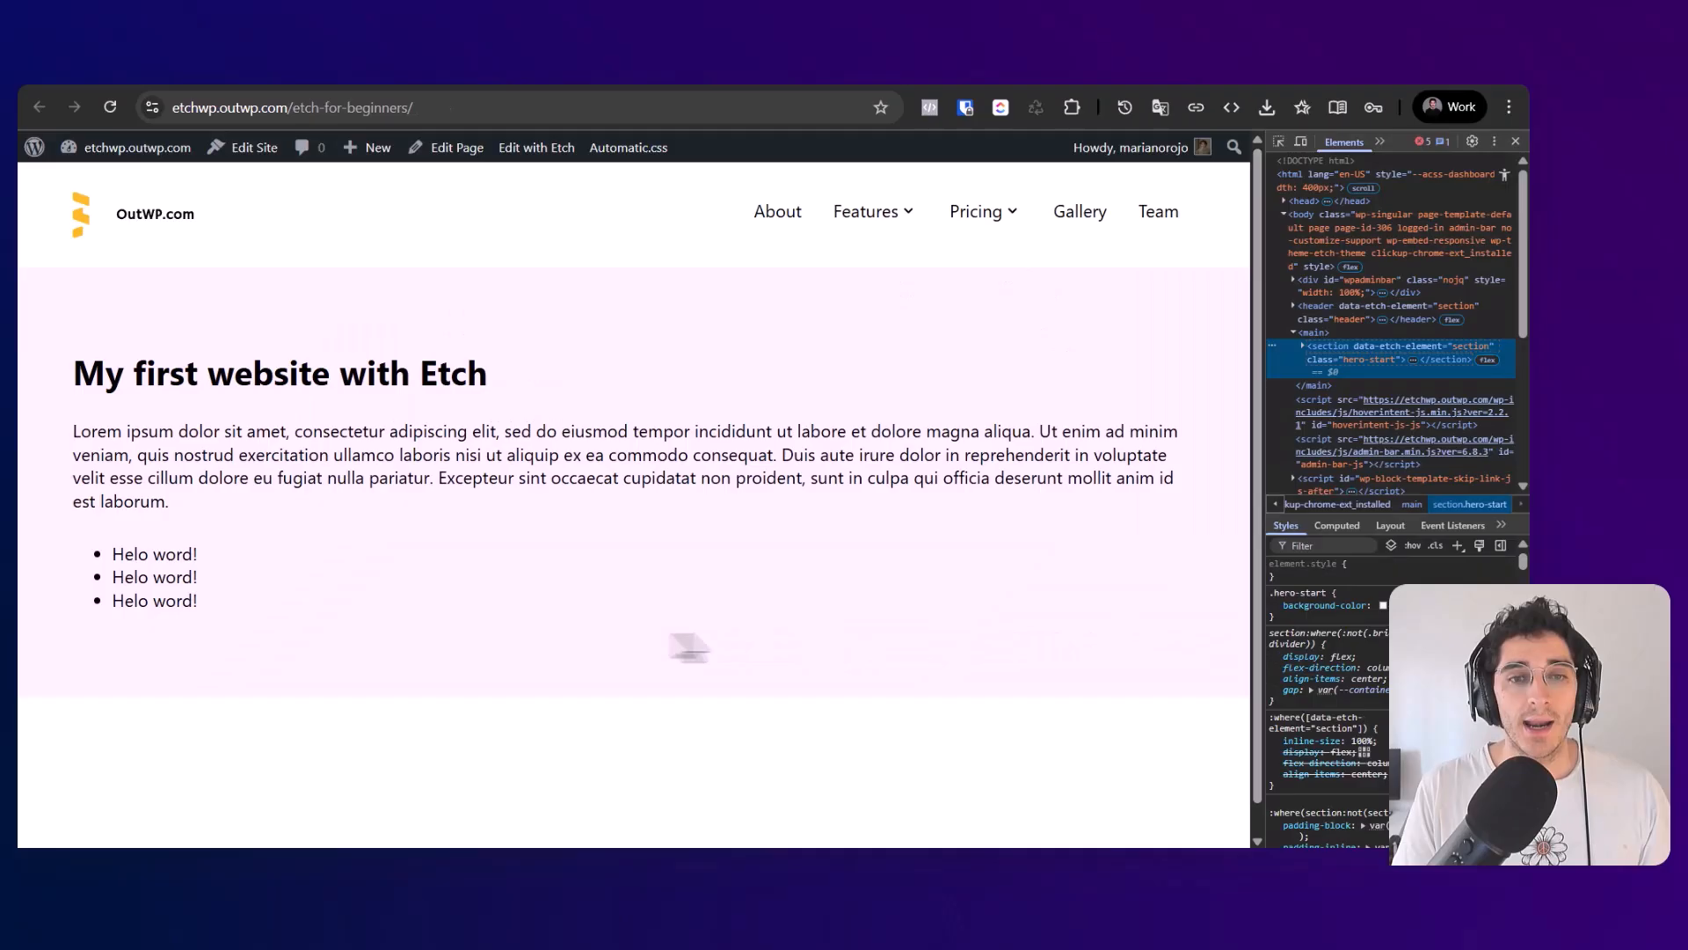
key("F5")
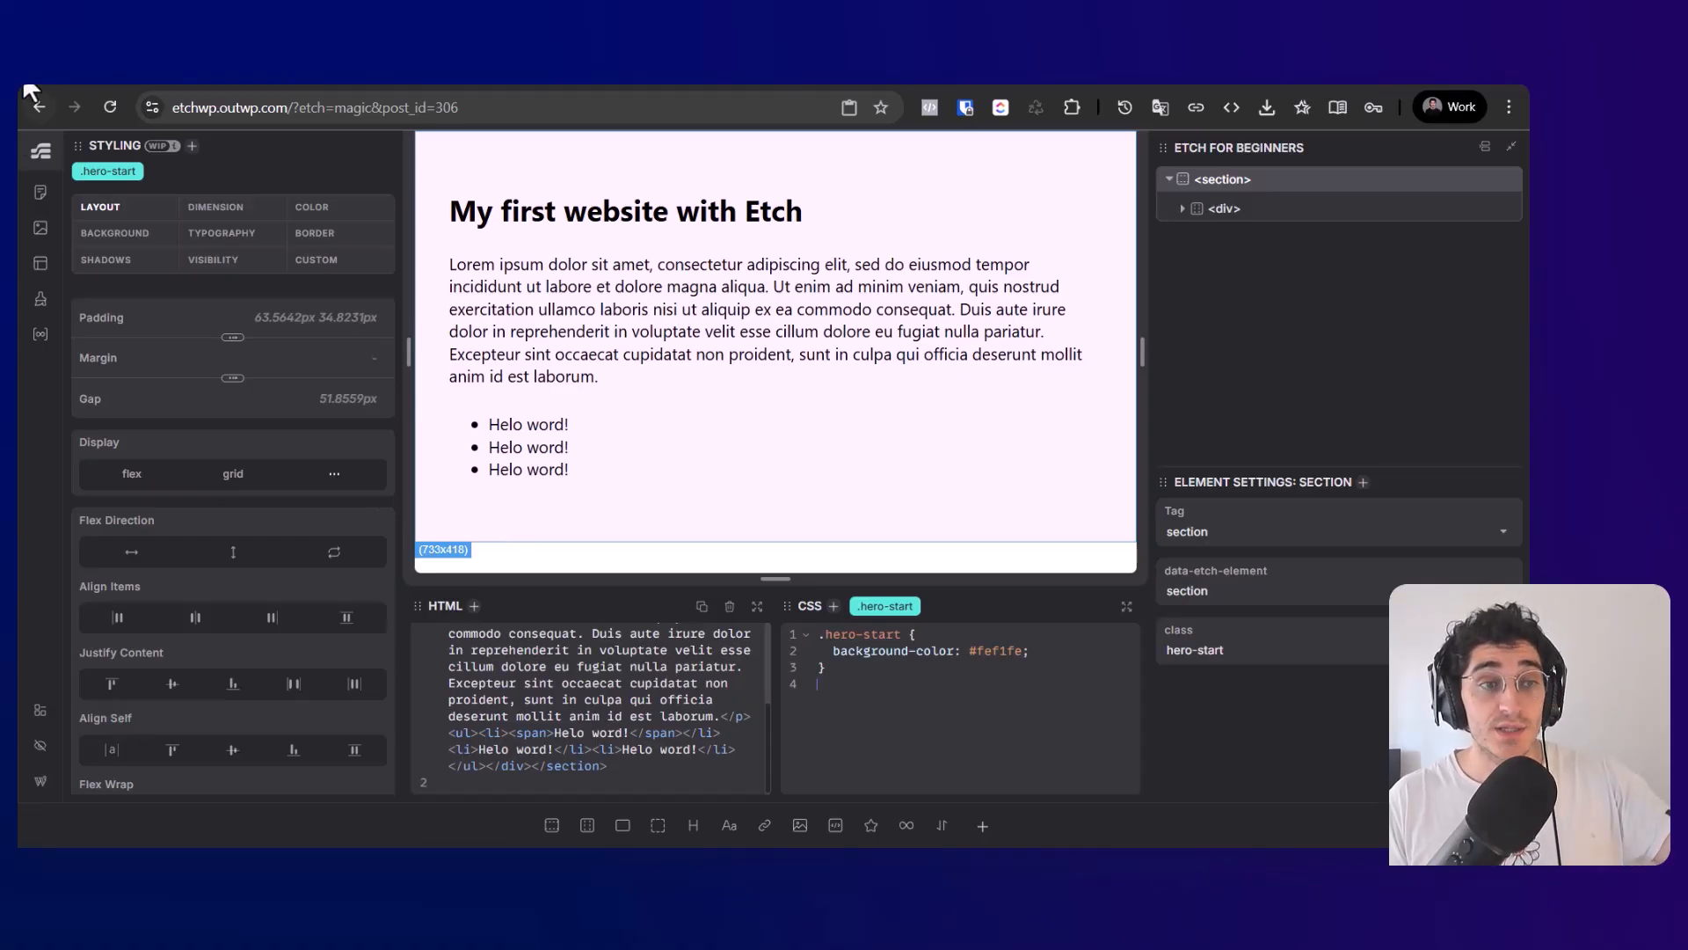
Step: Review the .hero-start class's dimension, background, shadow and layout styling, along with the section's HTML and CSS code
left_click(211, 209)
left_click(123, 233)
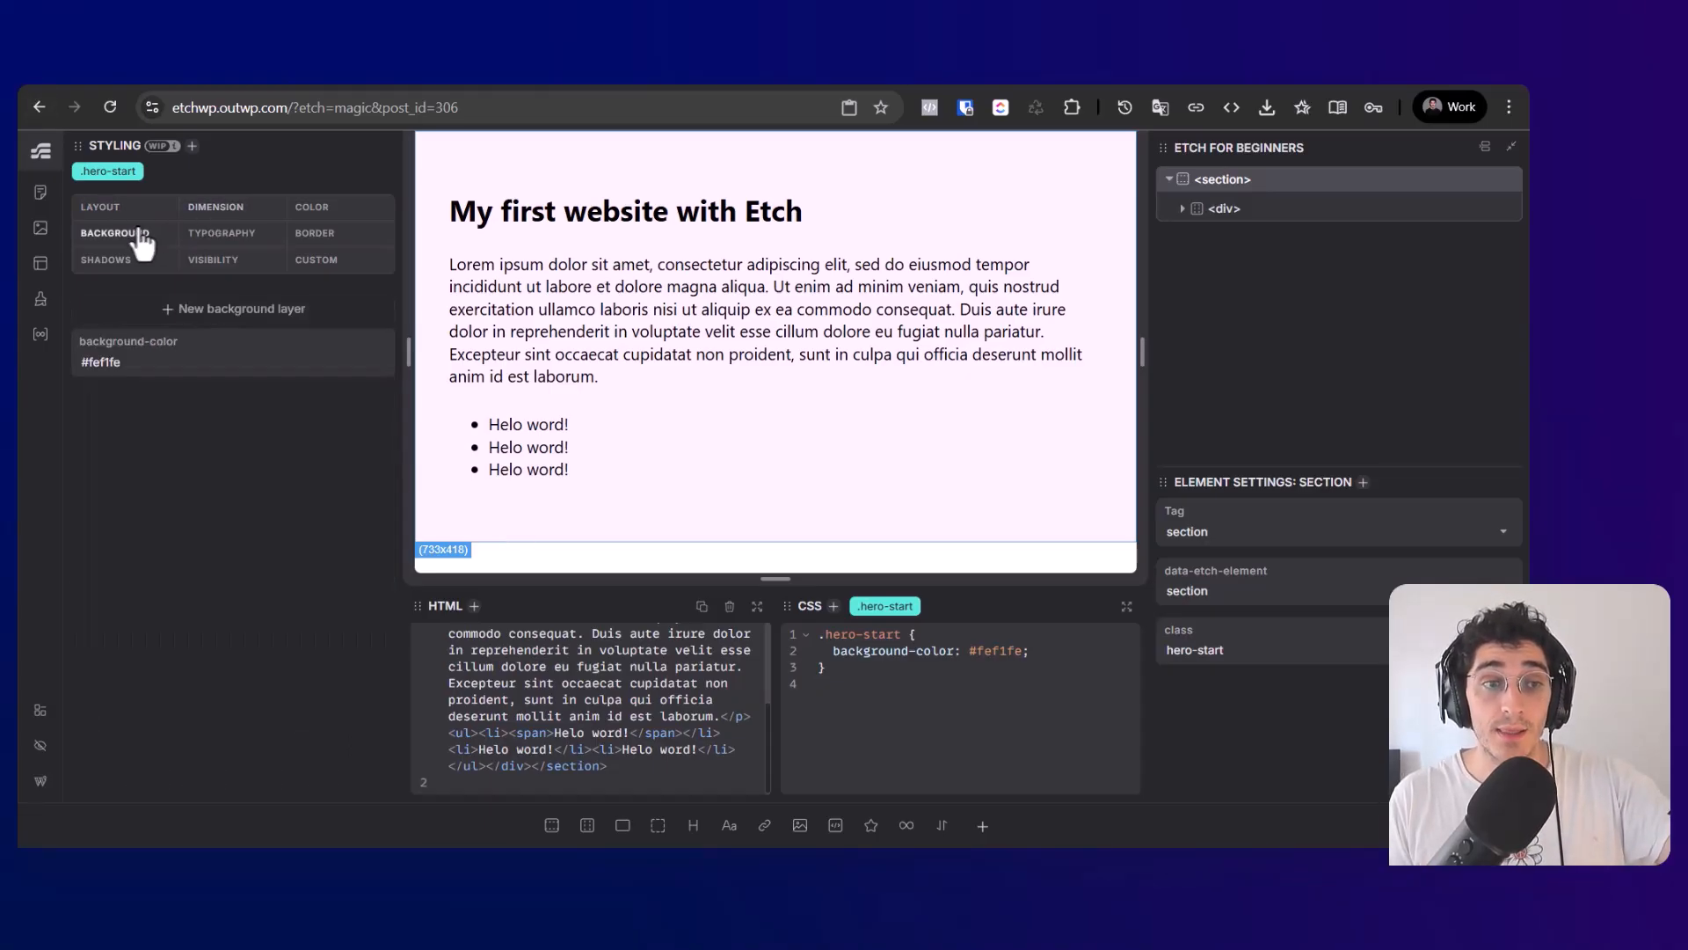
left_click(117, 259)
left_click(105, 208)
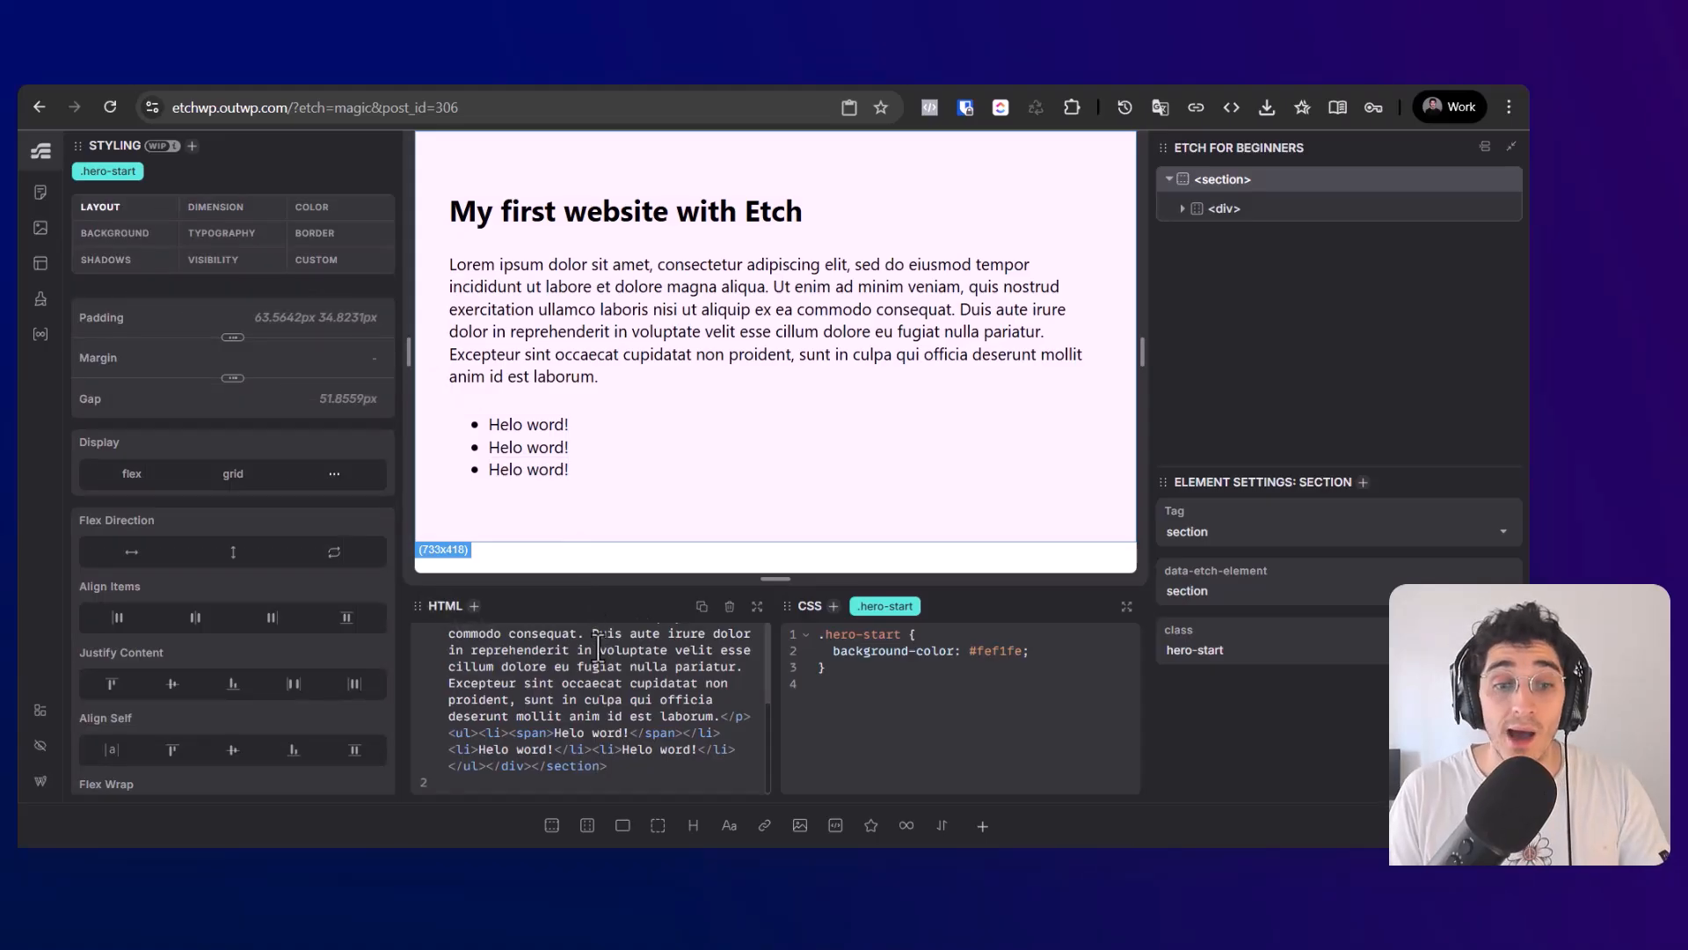
scroll(737, 700, "up", 5)
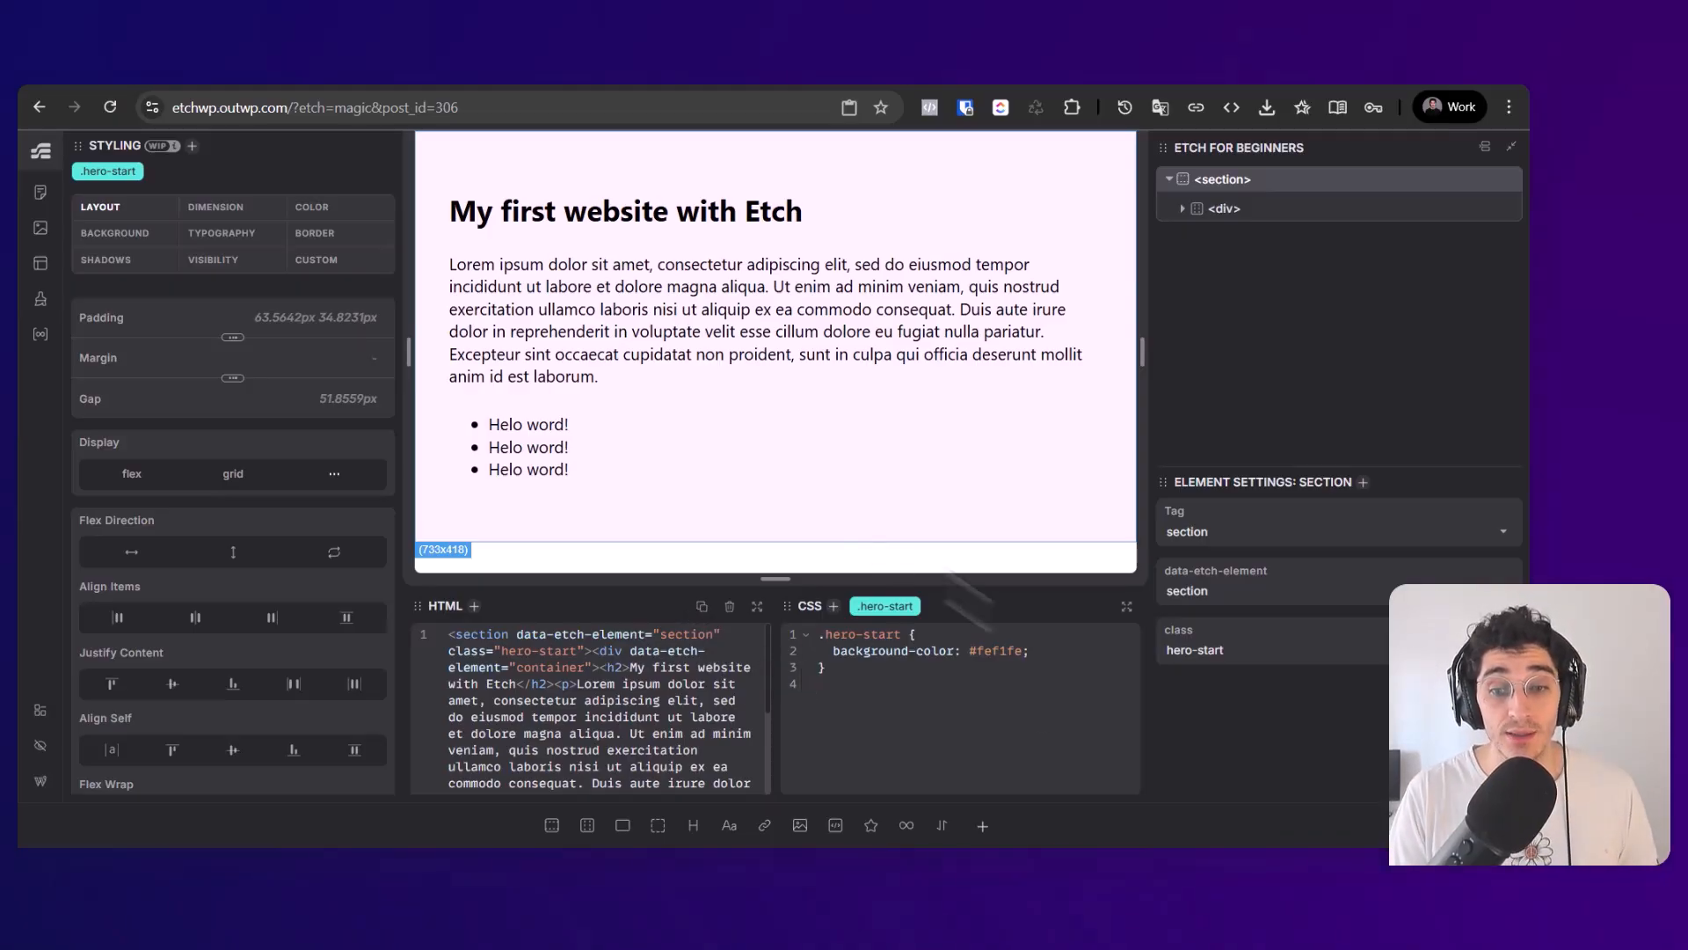
left_click(1055, 681)
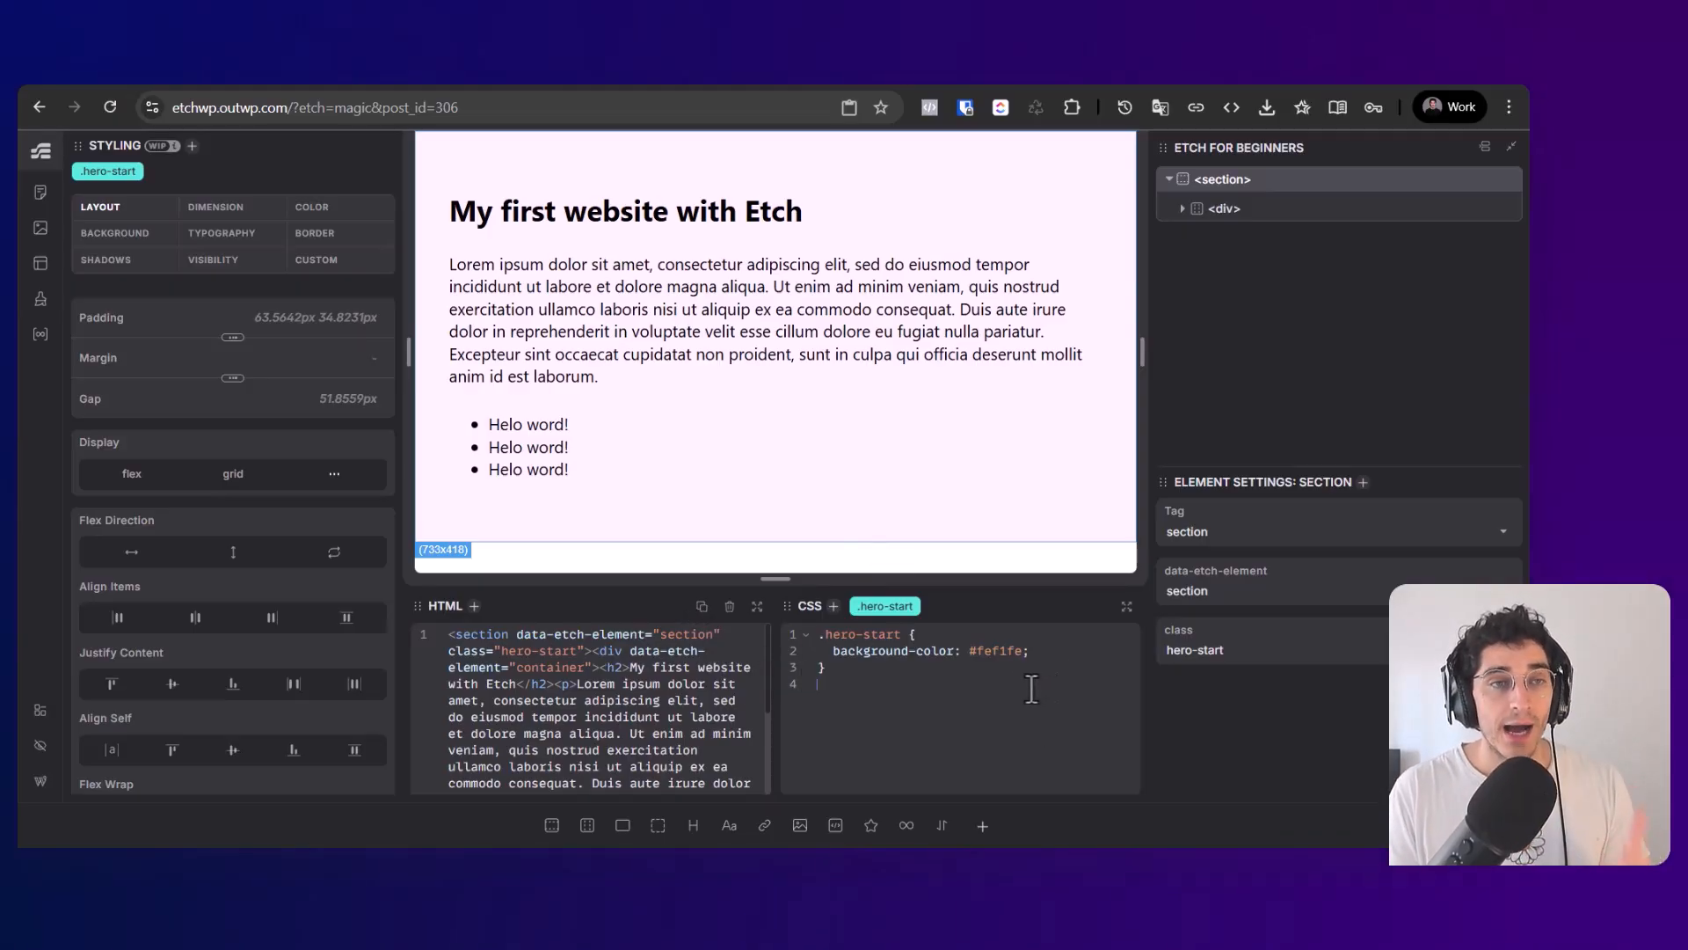